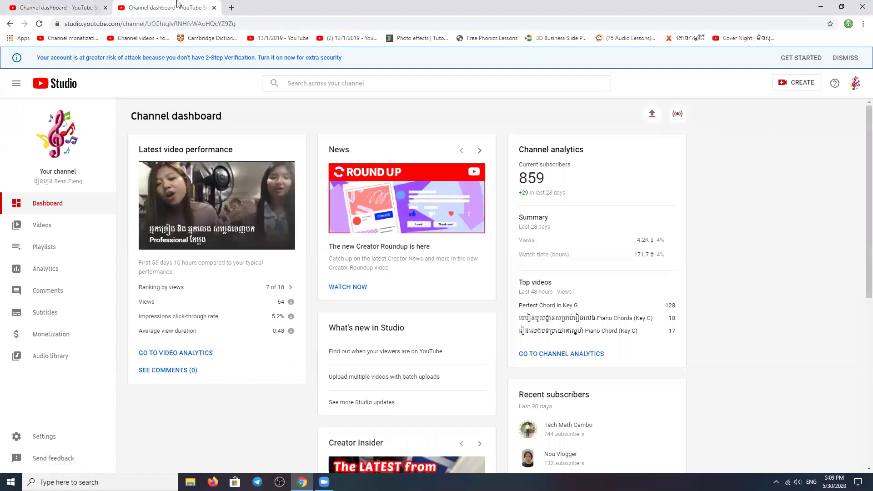
# - Close the duplicate dashboard tab and dismiss the 2-Step Verification notice
pyautogui.click(214, 8)
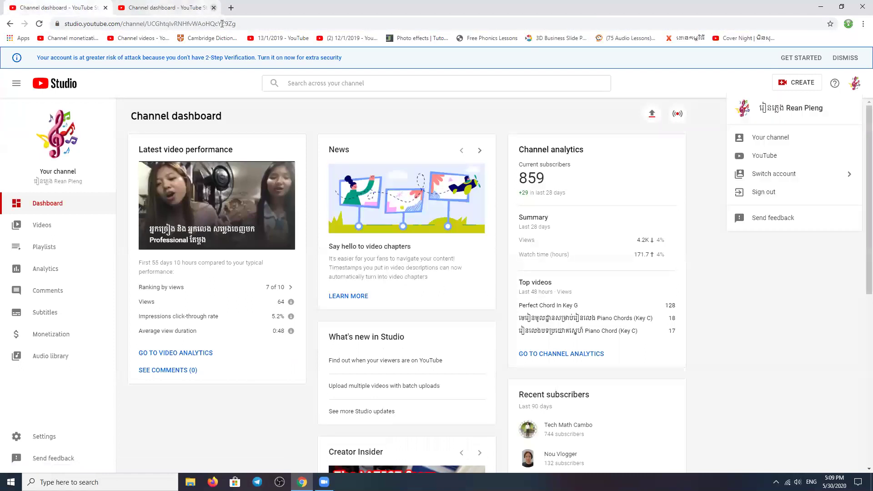
pyautogui.click(786, 336)
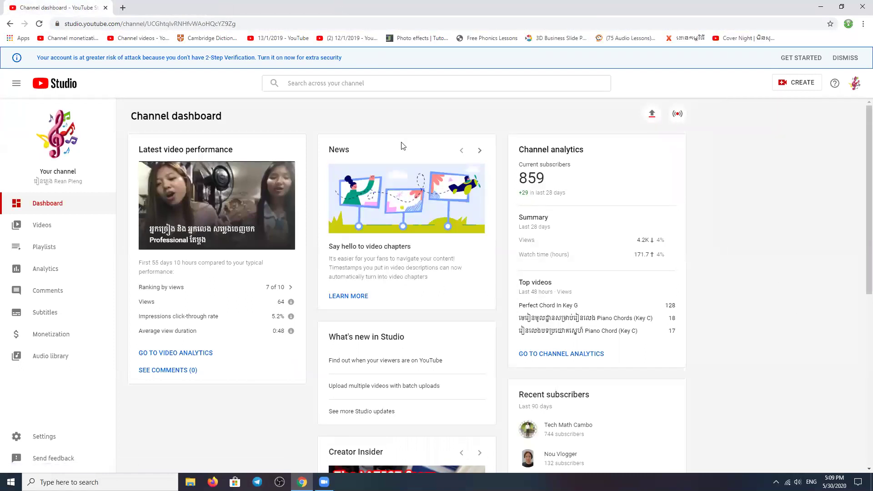
pyautogui.click(844, 59)
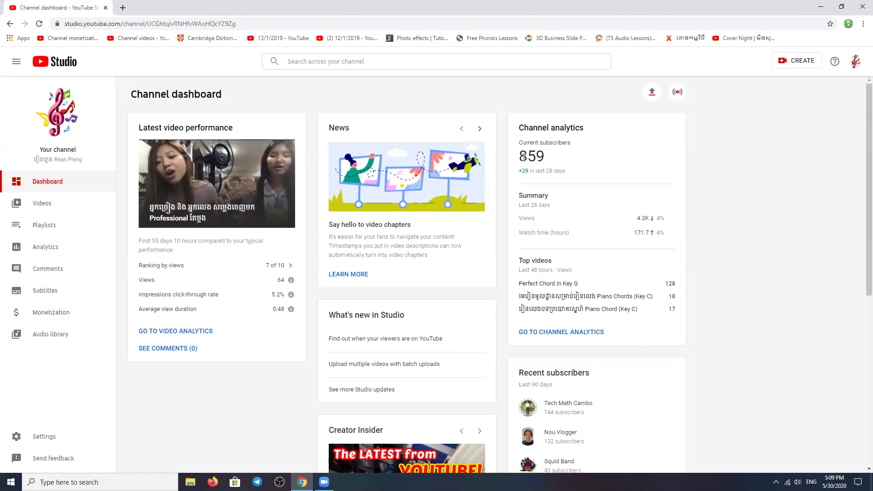
# - Review the subscriber count, view summary, top videos and recent subscribers on the channel dashboard
pyautogui.moveTo(522, 155); pyautogui.dragTo(556, 157)
pyautogui.click(542, 191)
pyautogui.scroll(-1, 559, 248)
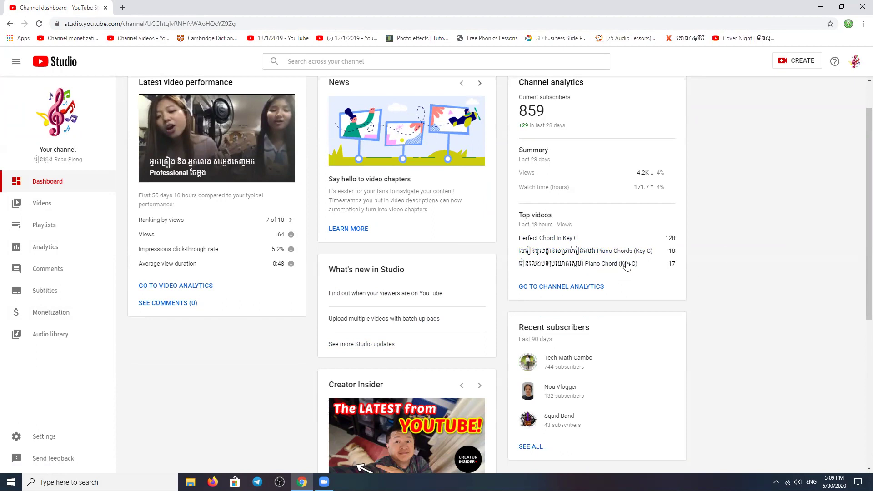
pyautogui.scroll(-4, 699, 295)
pyautogui.scroll(5, 699, 295)
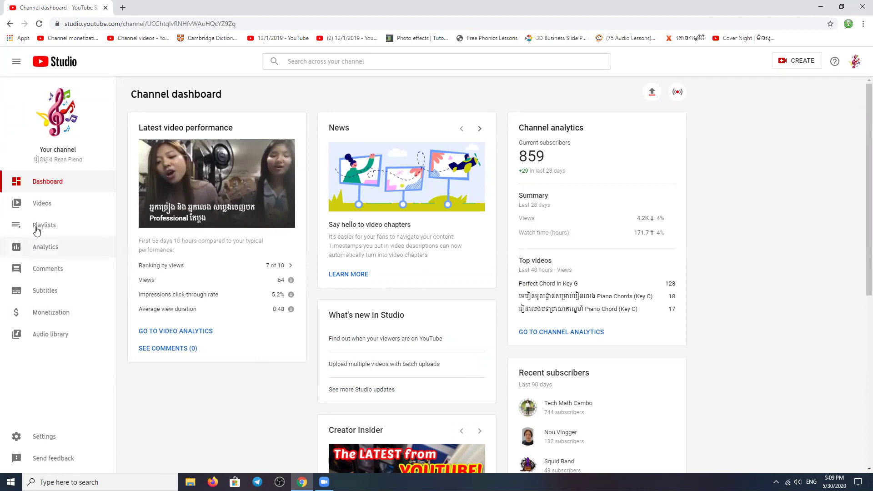
# - Open the channel's video list and look through the uploads with their visibility, dates, views and comments
pyautogui.click(38, 204)
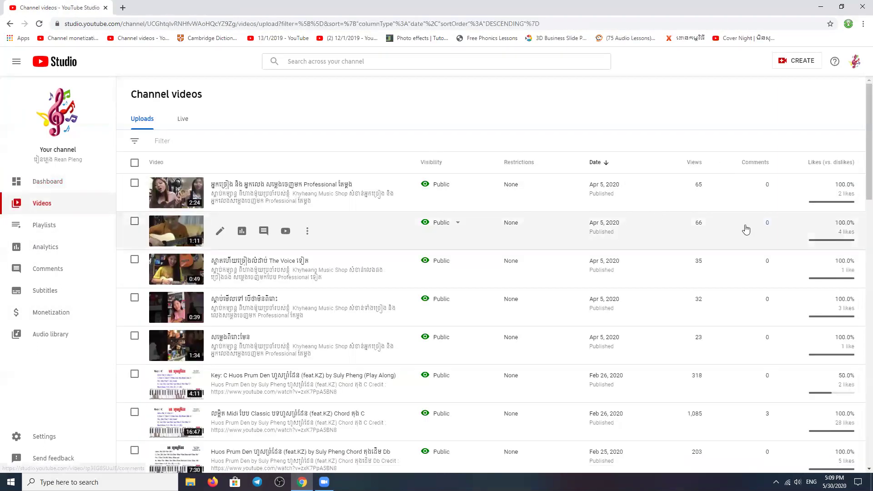
pyautogui.scroll(-7, 650, 259)
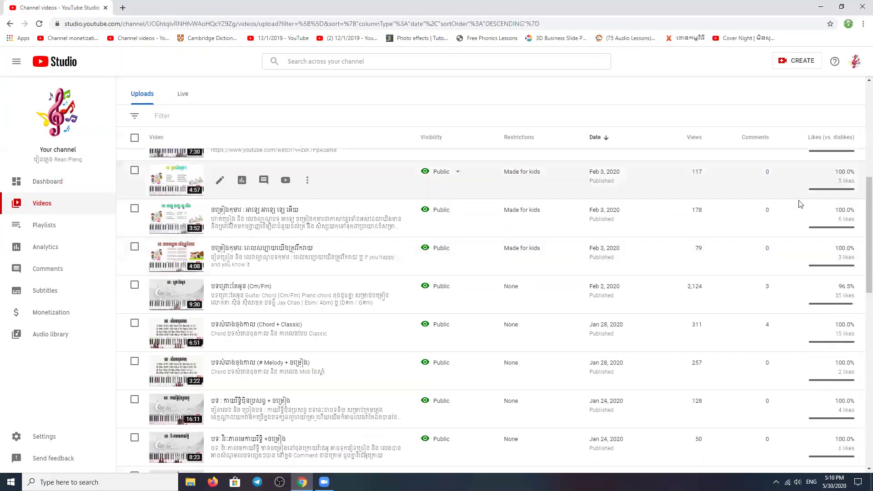
pyautogui.scroll(4, 611, 282)
pyautogui.scroll(3, 620, 273)
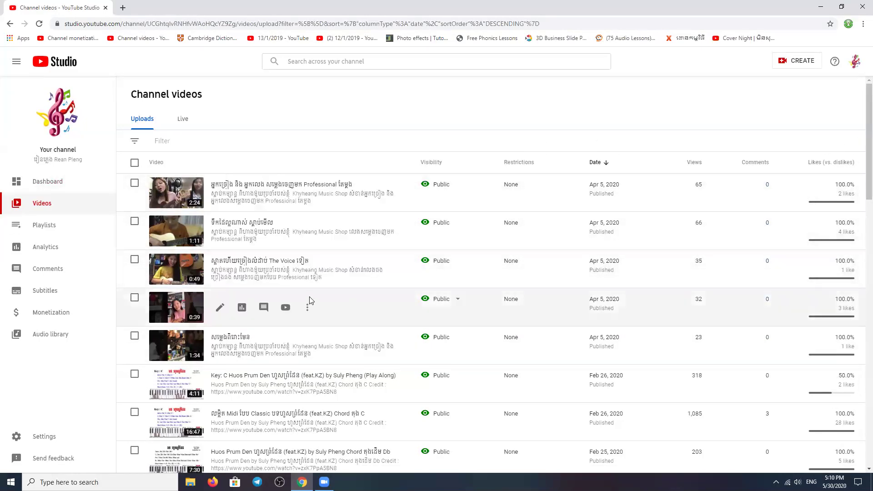
pyautogui.scroll(-2, 314, 303)
pyautogui.scroll(2, 325, 303)
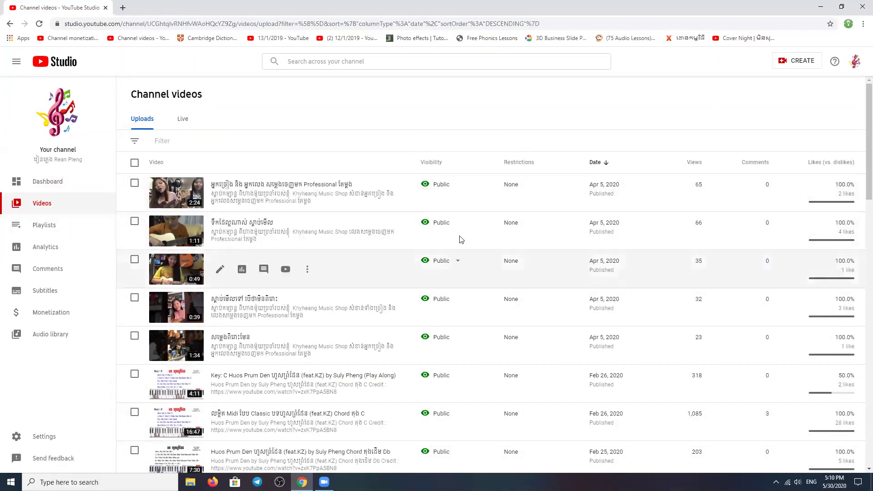
# - View the newest video's visibility options without changing them, and check the restrictions on the uploaded videos
pyautogui.click(458, 185)
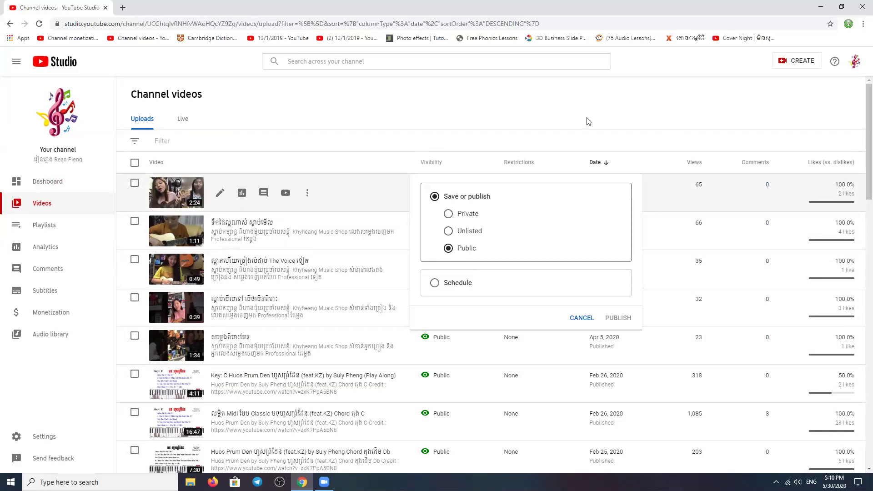
pyautogui.click(606, 117)
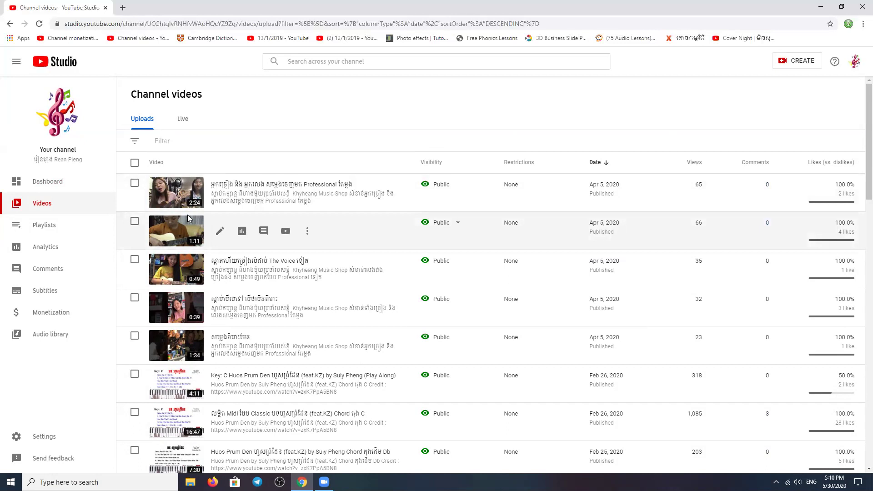
pyautogui.scroll(-10, 520, 246)
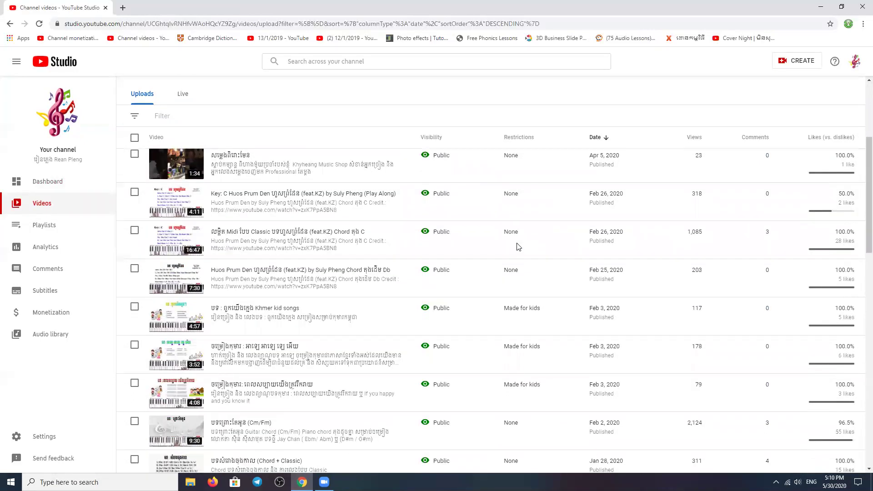
pyautogui.scroll(3, 518, 248)
pyautogui.scroll(7, 517, 249)
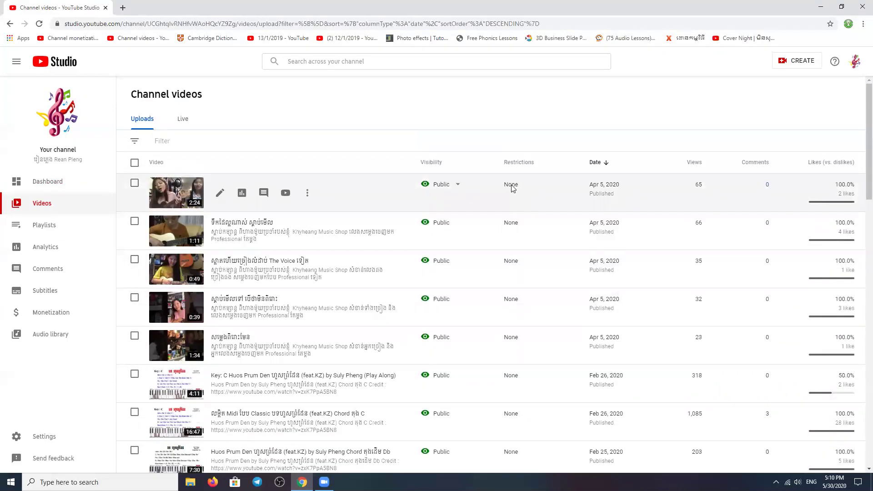
# - Filter the uploads by Copyright claims to inspect the affected videos, and clear the filter
pyautogui.click(134, 145)
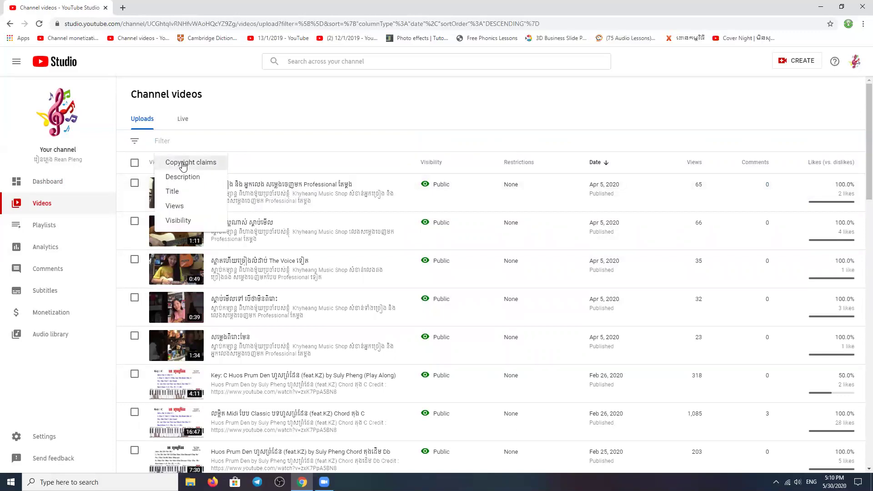
pyautogui.click(181, 163)
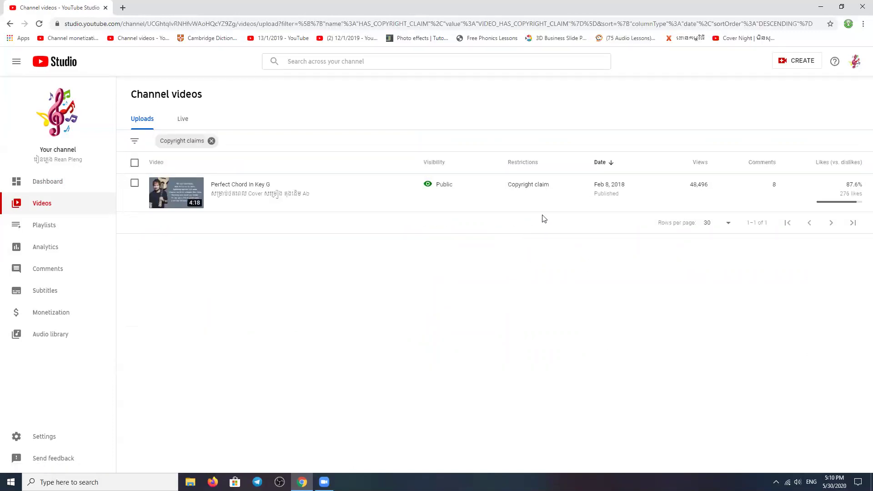
pyautogui.moveTo(511, 189)
pyautogui.click(212, 141)
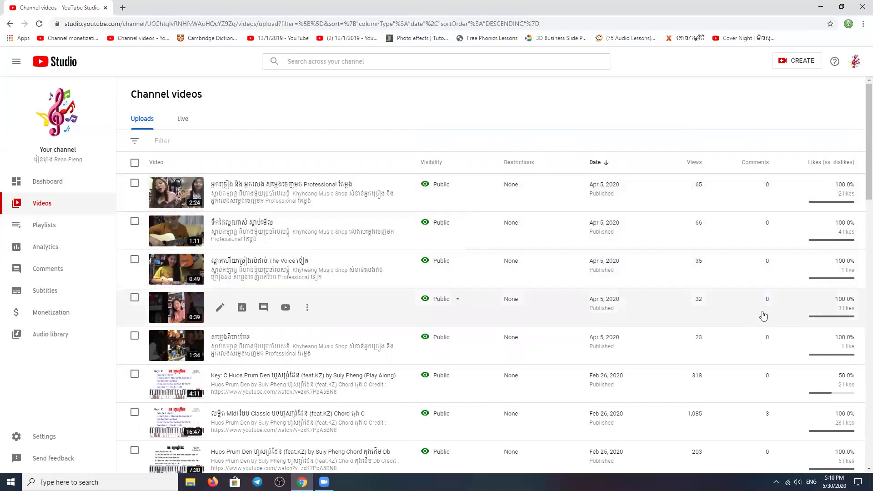
# - Check the like and dislike figures of the uploaded videos
pyautogui.scroll(-3, 763, 315)
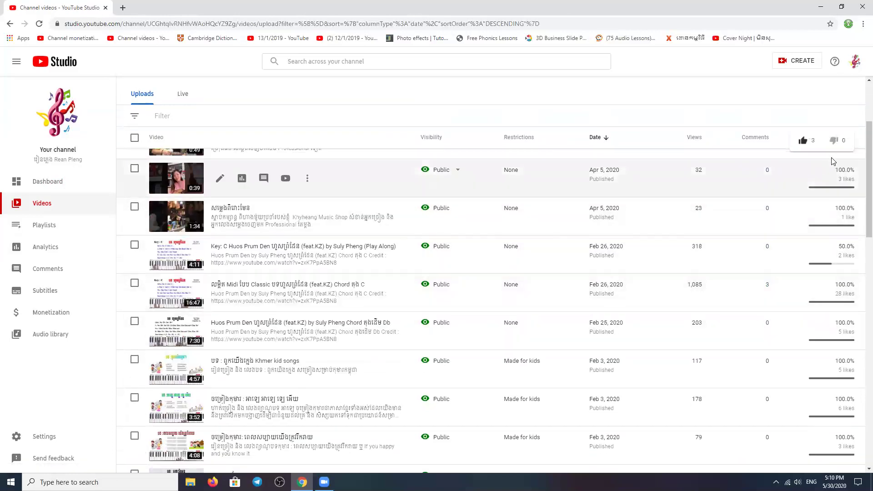
pyautogui.scroll(3, 833, 162)
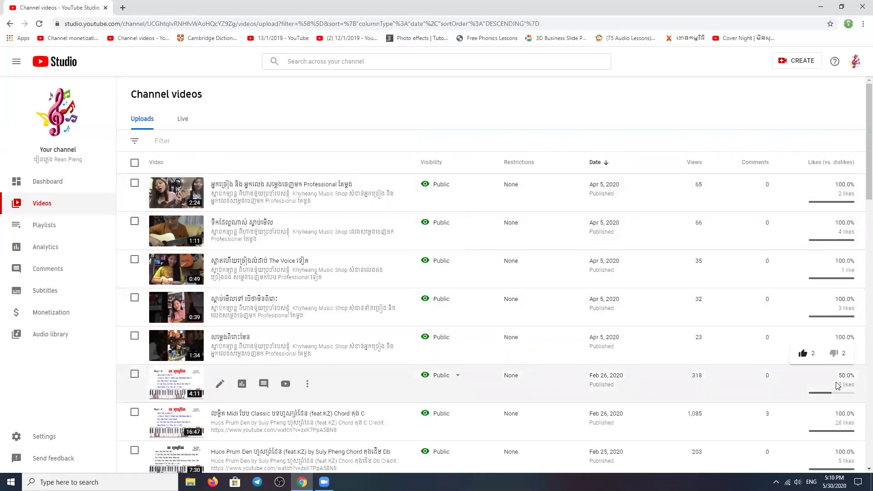
pyautogui.moveTo(805, 202)
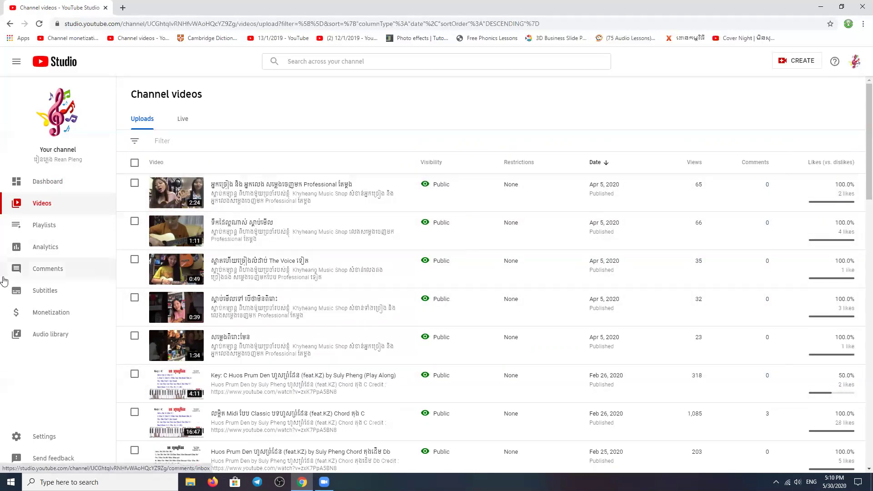
# - Open the channel's playlists page and look over the existing playlists
pyautogui.click(42, 226)
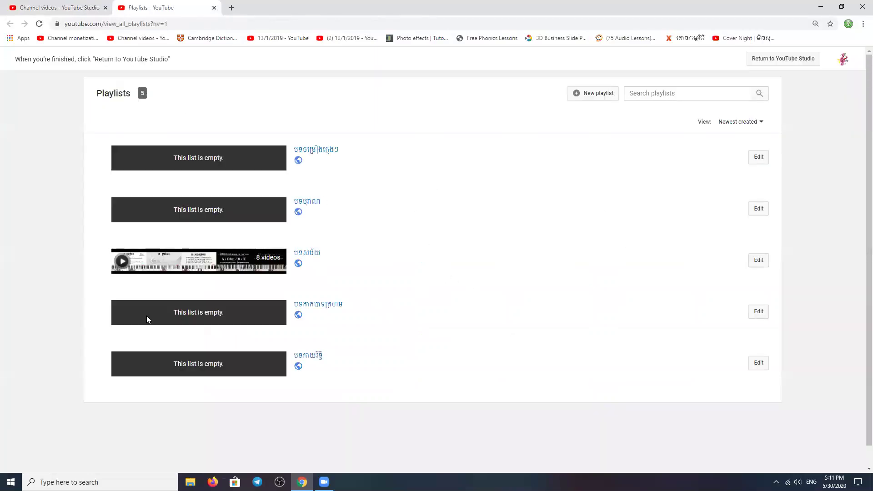
pyautogui.moveTo(200, 262)
pyautogui.click(593, 93)
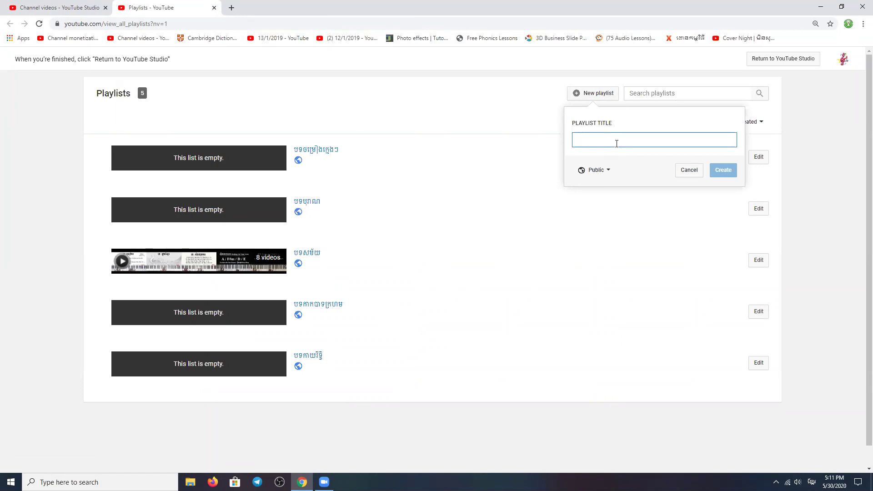
pyautogui.write('ប')
pyautogui.press('BackSpace')
pyautogui.write('ខីឹក៊ុំ')
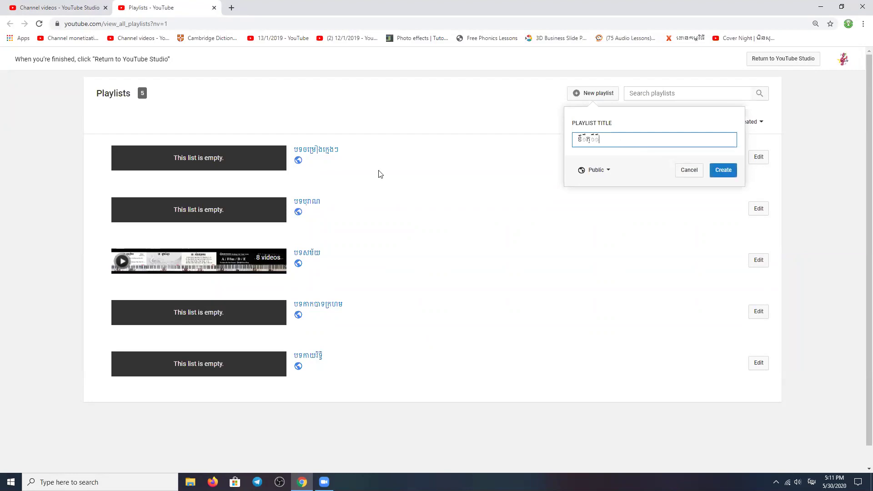
pyautogui.click(689, 170)
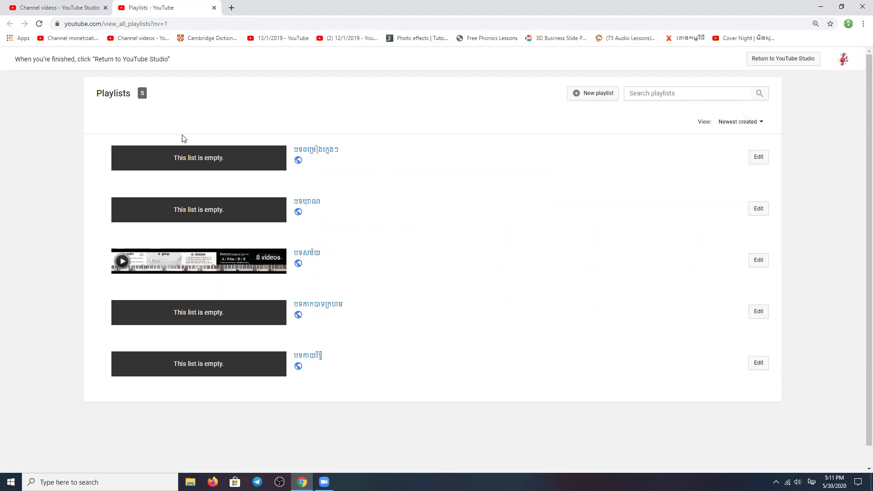
# - Return to the channel videos, select the newest upload and show the playlists it can be added to
pyautogui.click(64, 8)
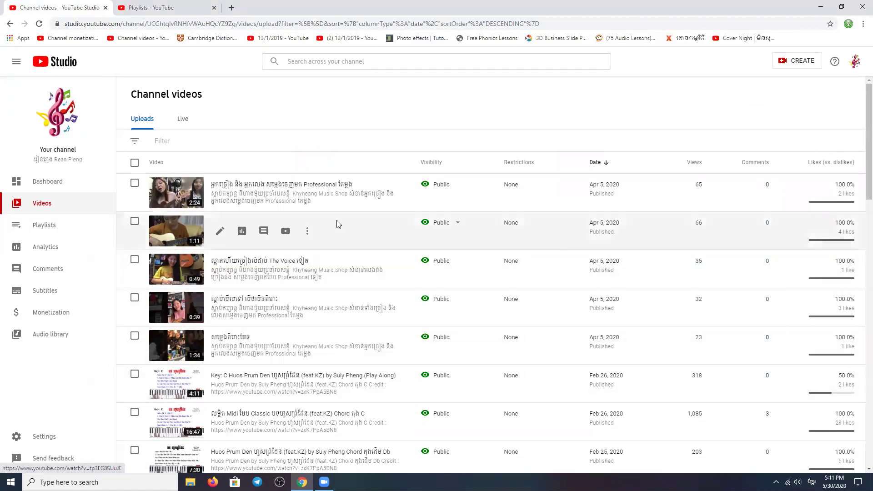
pyautogui.click(135, 183)
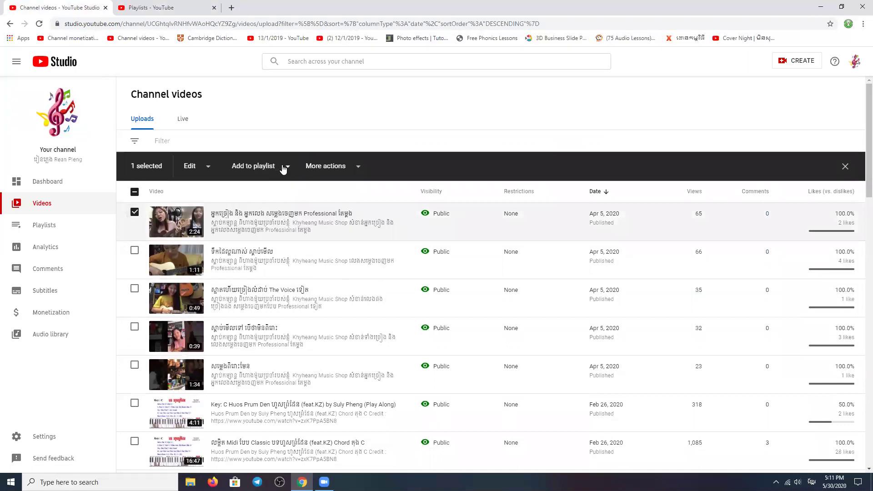
pyautogui.click(271, 169)
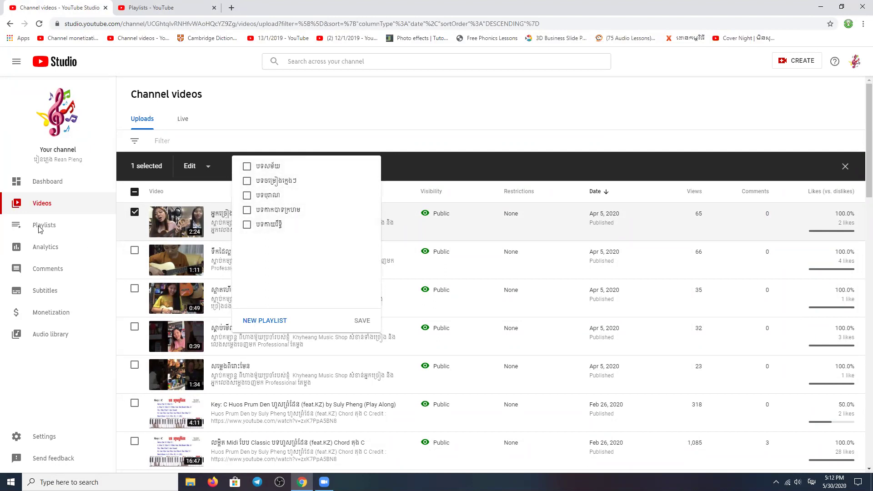
# - View the visibility choices for a new playlist and close the form without creating one
pyautogui.click(264, 321)
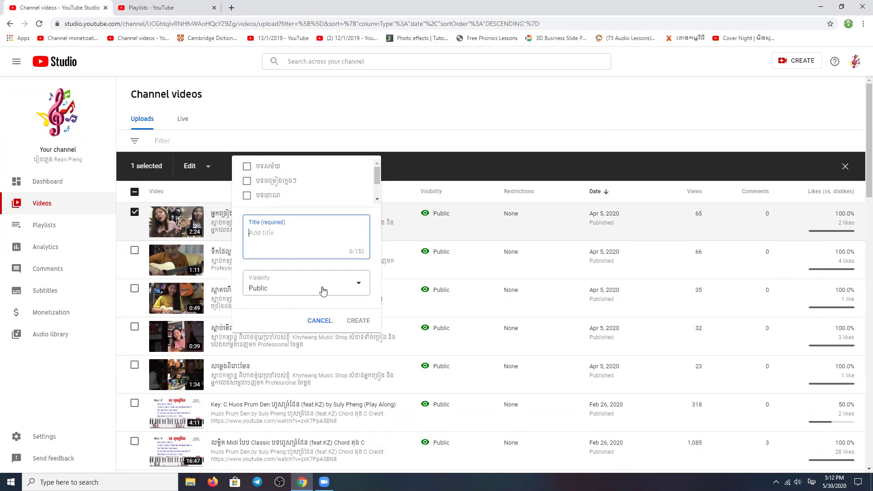
pyautogui.click(359, 289)
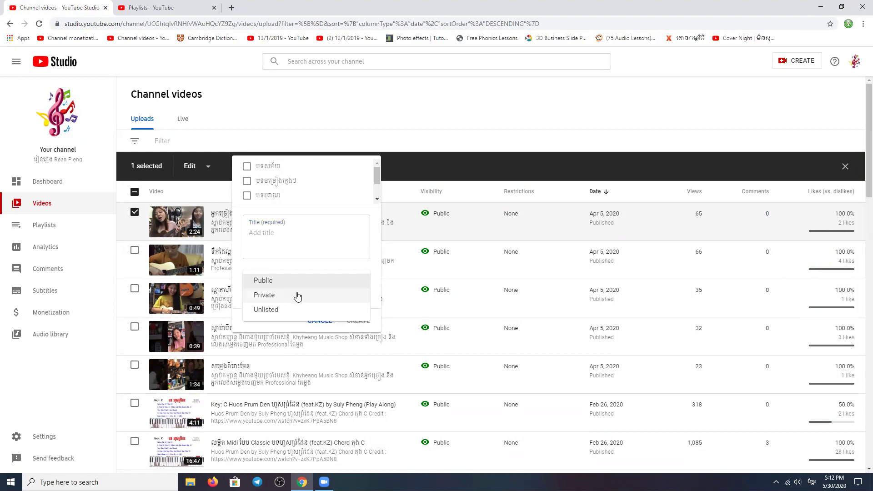
pyautogui.click(277, 331)
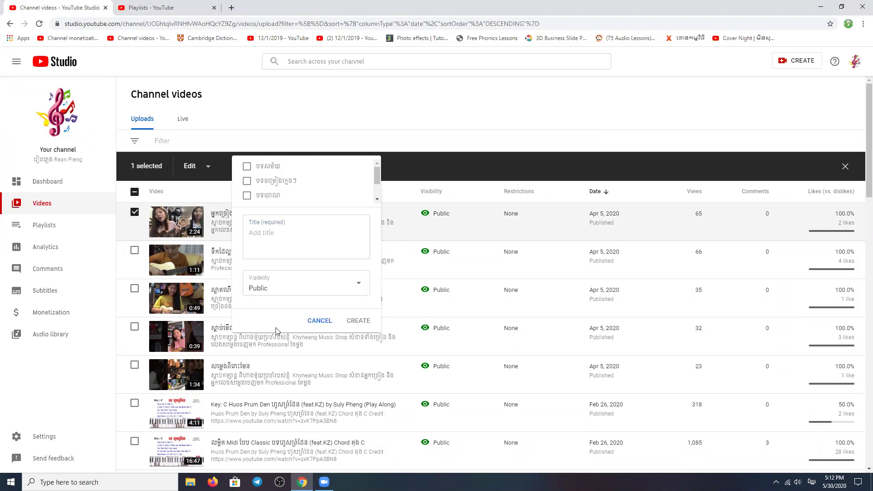
pyautogui.click(319, 321)
pyautogui.click(651, 105)
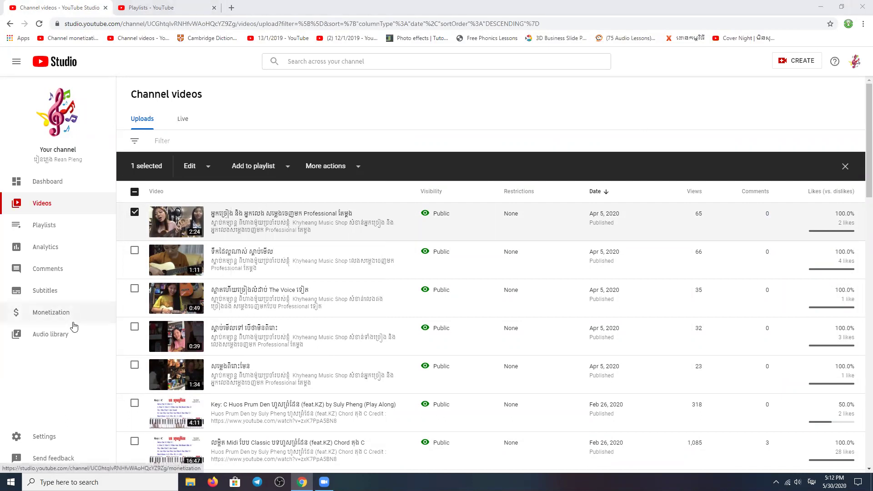
pyautogui.click(617, 118)
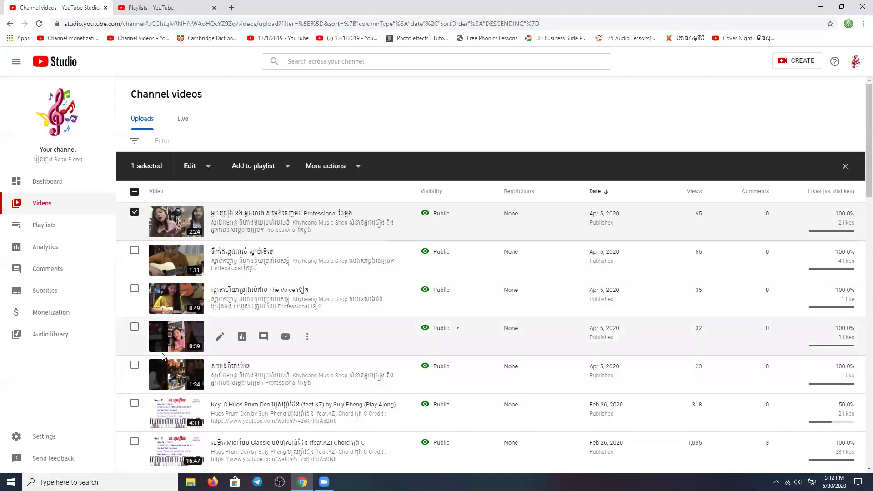
# - Open the channel comments and look through the published ones that have no response
pyautogui.click(46, 270)
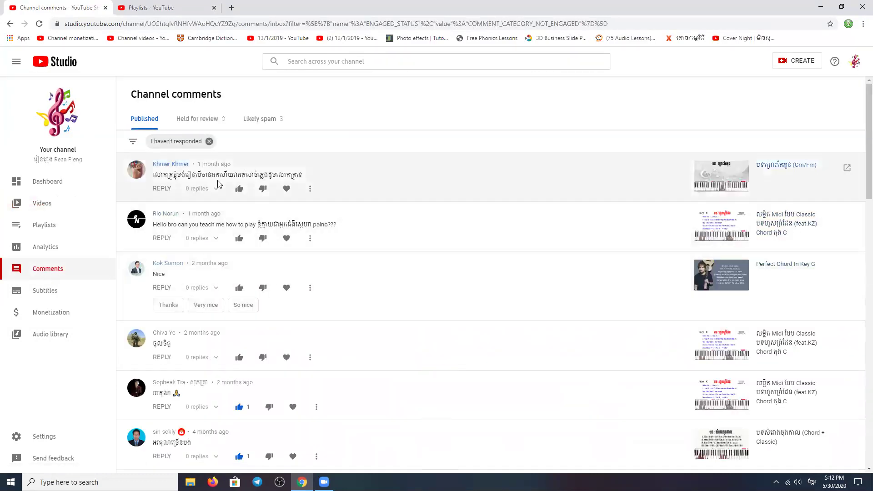
pyautogui.scroll(-20, 217, 184)
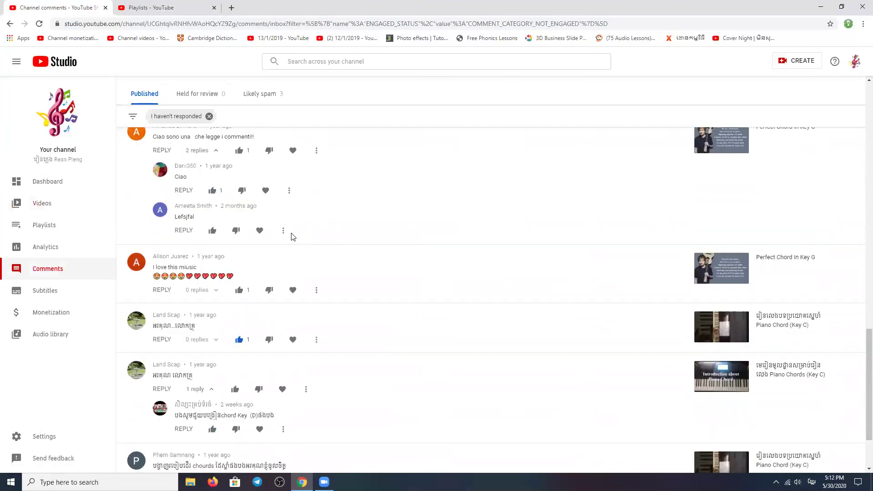
pyautogui.scroll(20, 293, 234)
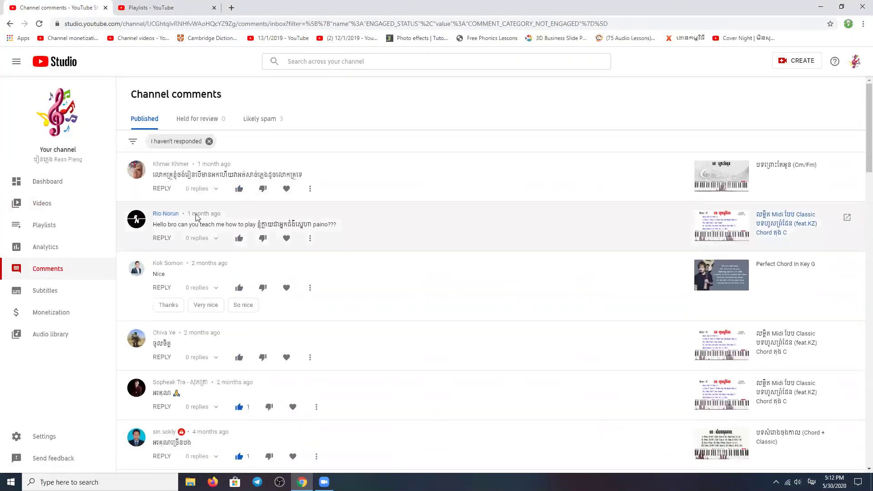
# - Like the first four published comments in the channel's comment list
pyautogui.click(239, 188)
pyautogui.click(240, 238)
pyautogui.click(239, 288)
pyautogui.click(239, 357)
pyautogui.scroll(-2, 364, 347)
pyautogui.scroll(2, 400, 347)
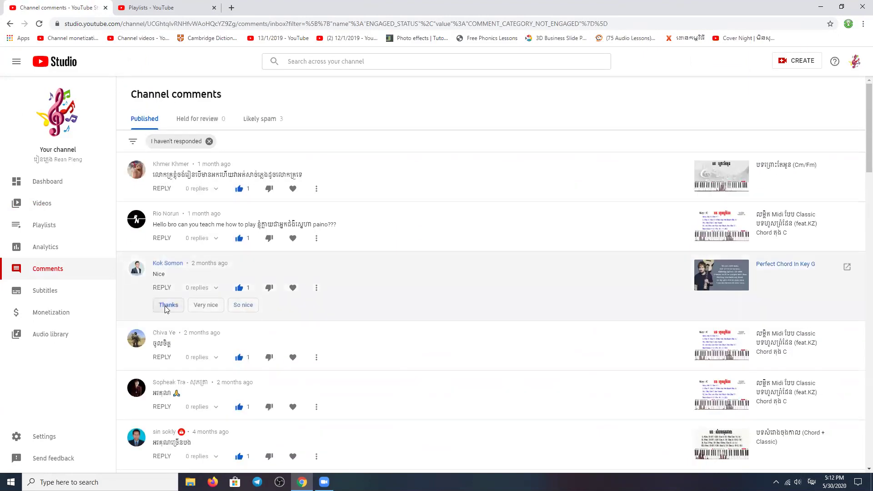
# - Reply "Thanks" to the "Nice" comment and "ចាំបង្រៀនលេង" to the comment asking to be taught piano
pyautogui.click(167, 306)
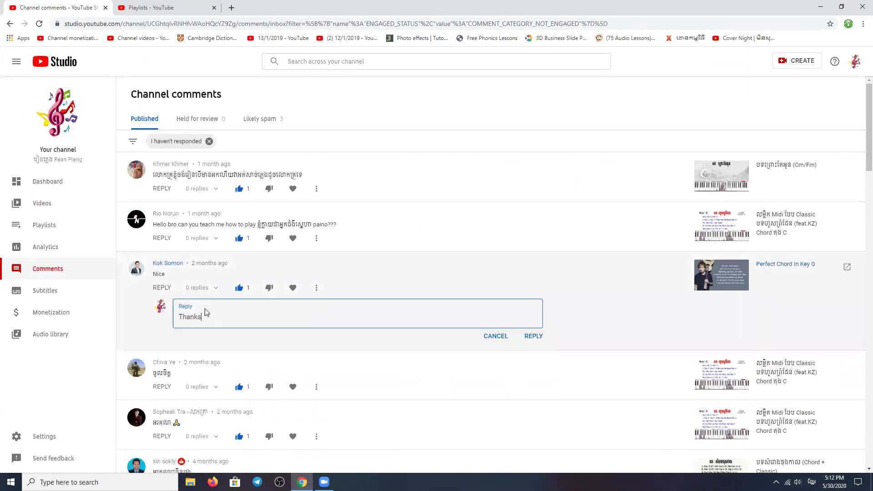
pyautogui.click(534, 336)
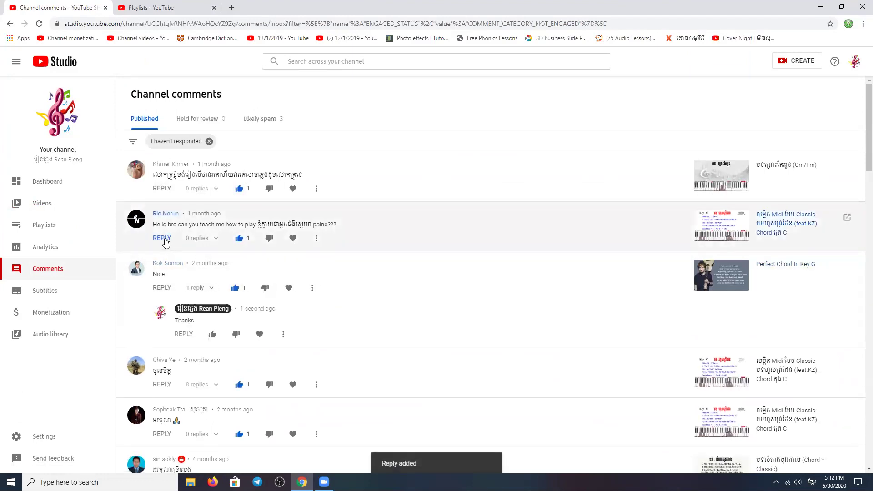
pyautogui.click(162, 238)
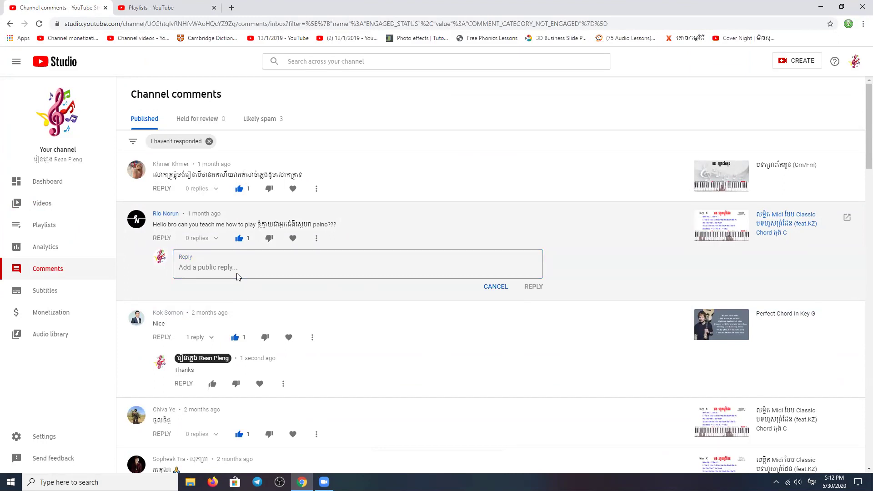
pyautogui.click(222, 271)
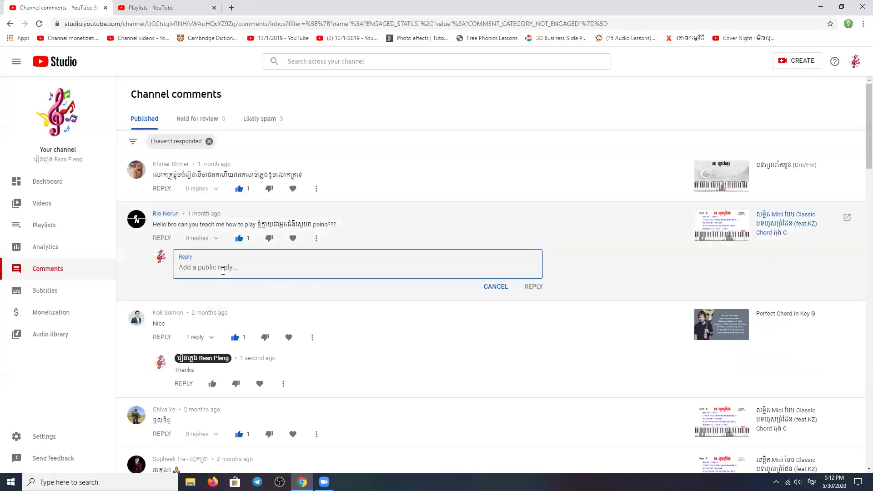
pyautogui.hotkey('alt', 'shift')
pyautogui.write('ថ')
pyautogui.press('Return')
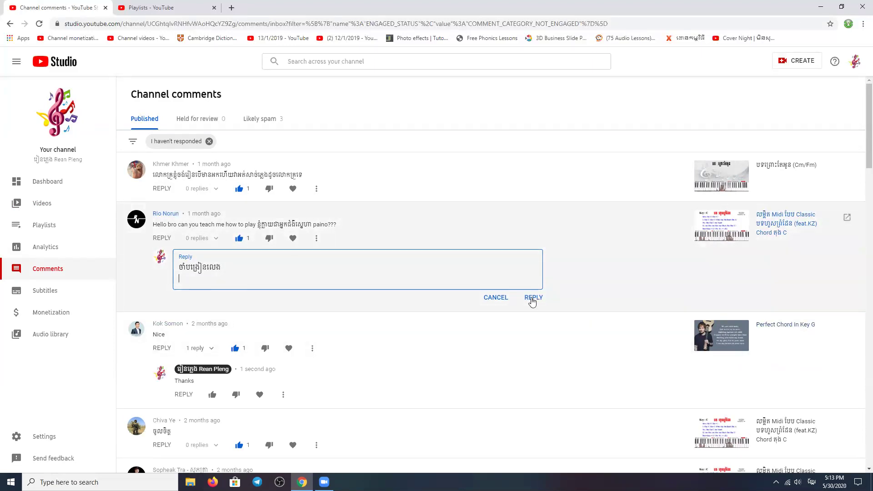
pyautogui.click(533, 298)
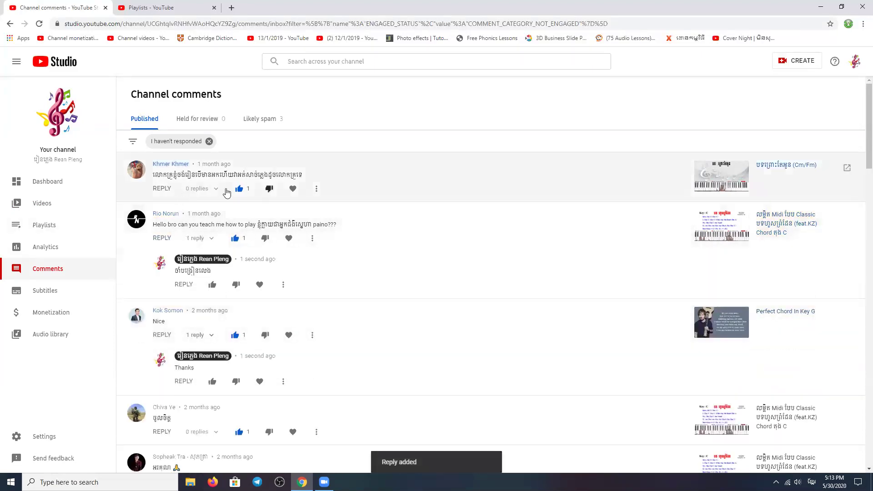
# - Open the channel analytics, look through the overview for the last 28 days and view the available date ranges
pyautogui.click(50, 252)
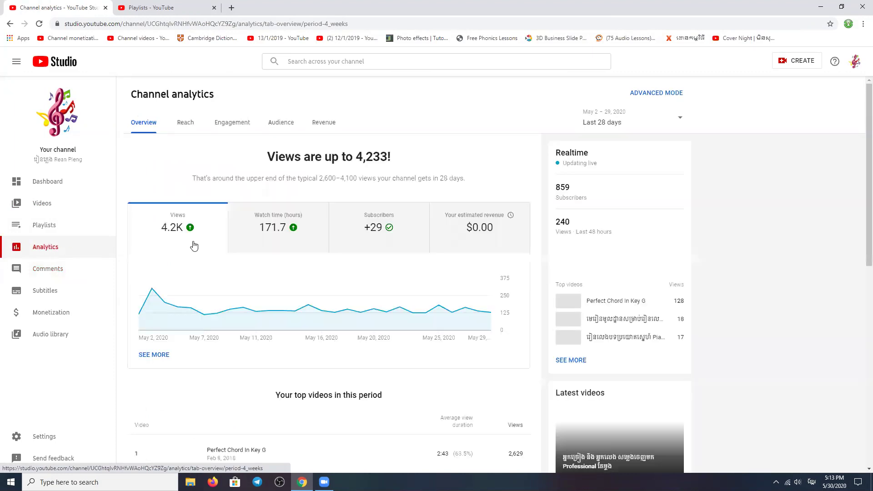
pyautogui.moveTo(480, 229)
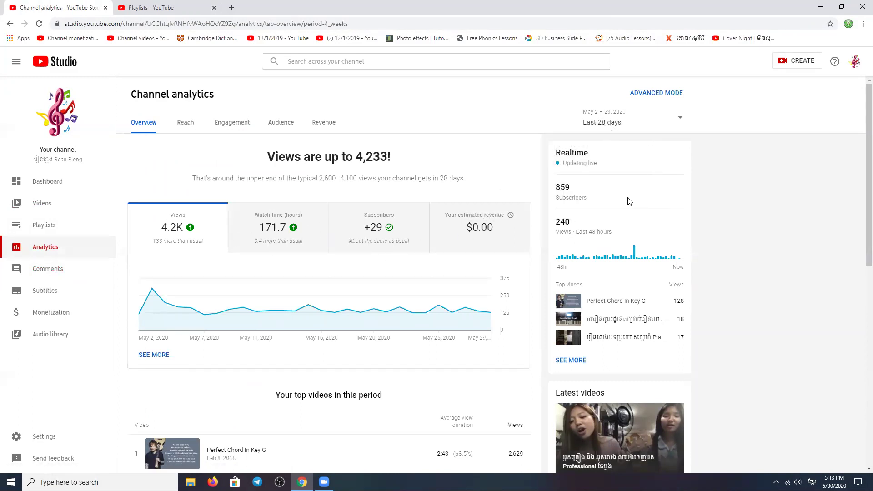
pyautogui.scroll(-2, 500, 219)
pyautogui.scroll(2, 468, 195)
pyautogui.click(676, 119)
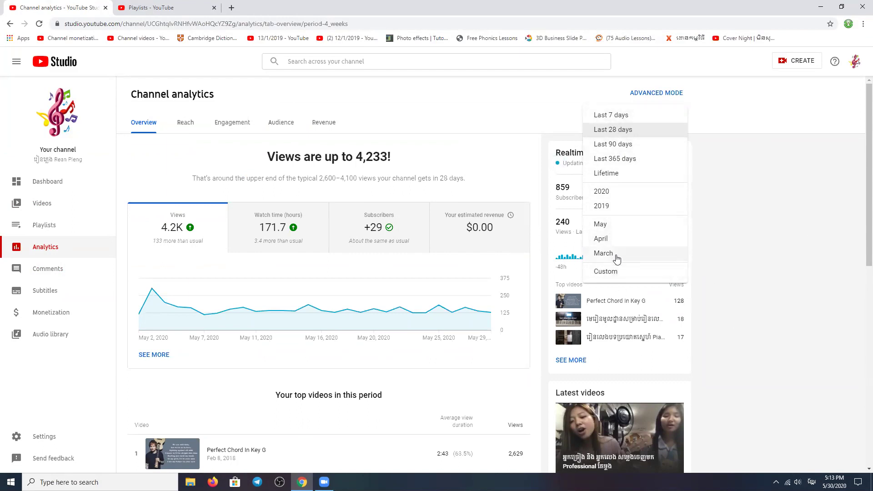
pyautogui.click(749, 233)
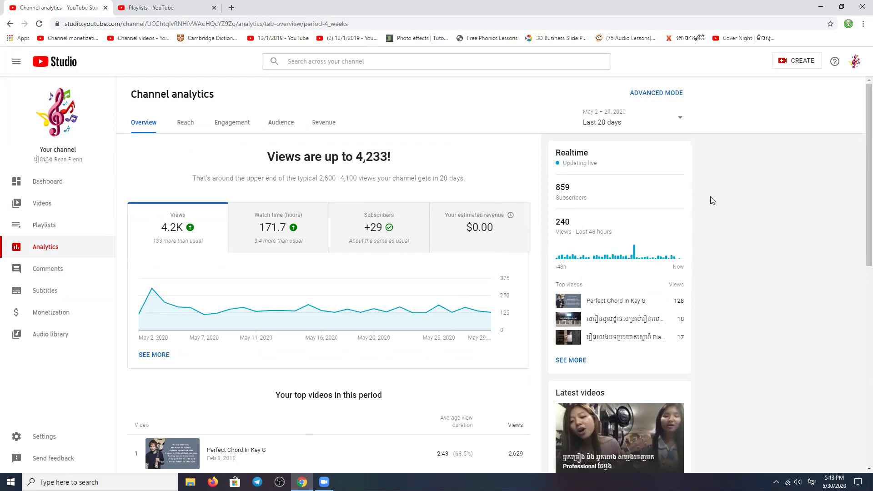
pyautogui.scroll(-2, 755, 207)
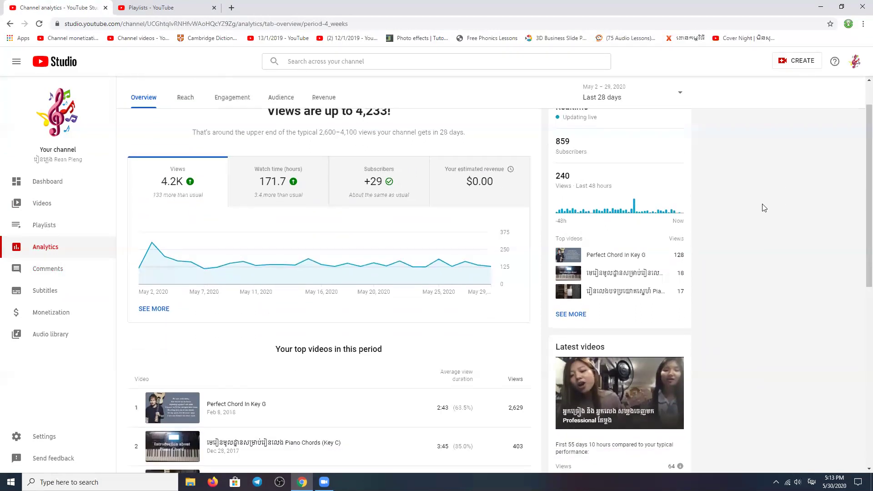
pyautogui.scroll(2, 764, 208)
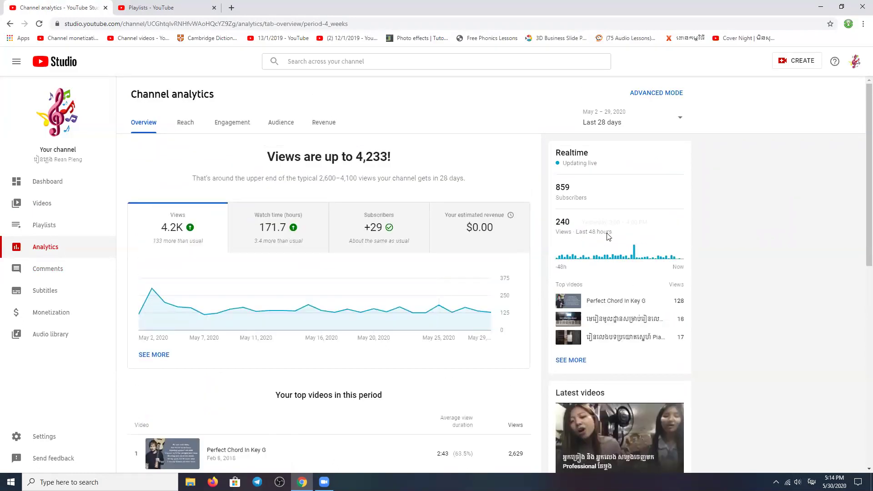
# - Visit the channel subtitles, then open monetization and examine the channel's subscribers and public watch hours against the partner requirements
pyautogui.click(49, 301)
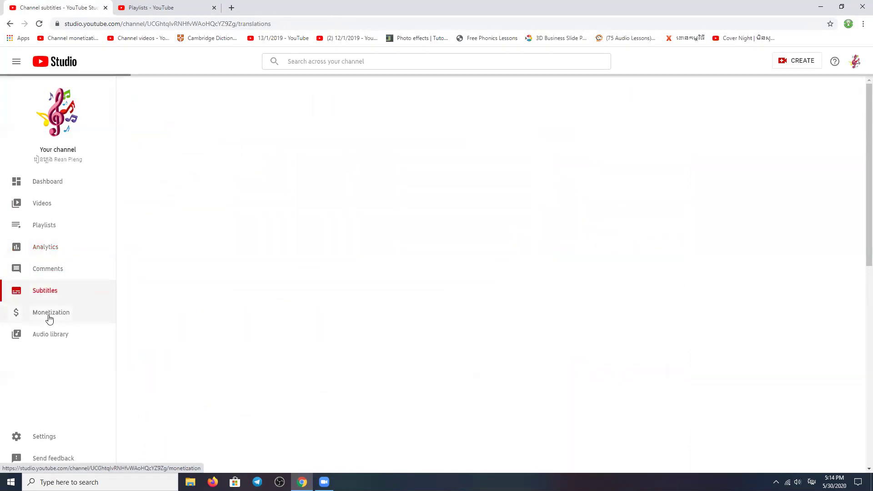
pyautogui.click(50, 317)
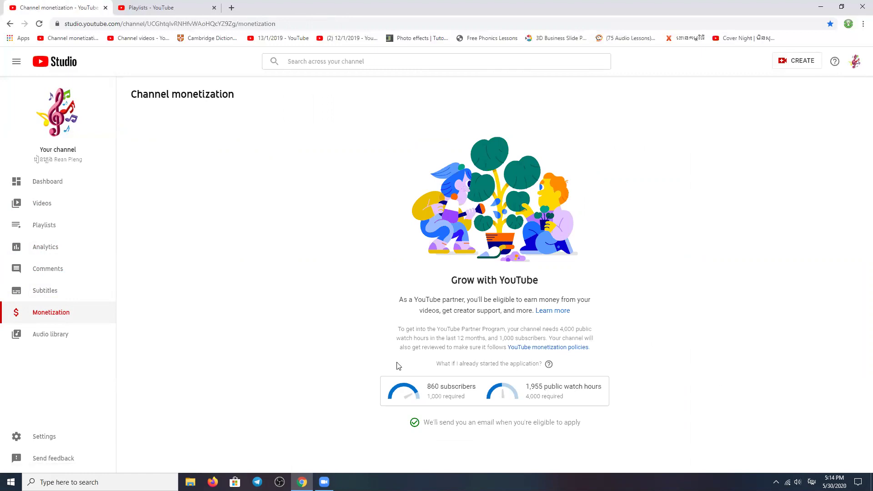
pyautogui.moveTo(428, 389); pyautogui.dragTo(439, 386)
pyautogui.click(478, 378)
pyautogui.moveTo(431, 386); pyautogui.dragTo(448, 386)
pyautogui.click(727, 382)
pyautogui.moveTo(524, 388); pyautogui.dragTo(544, 389)
pyautogui.click(612, 387)
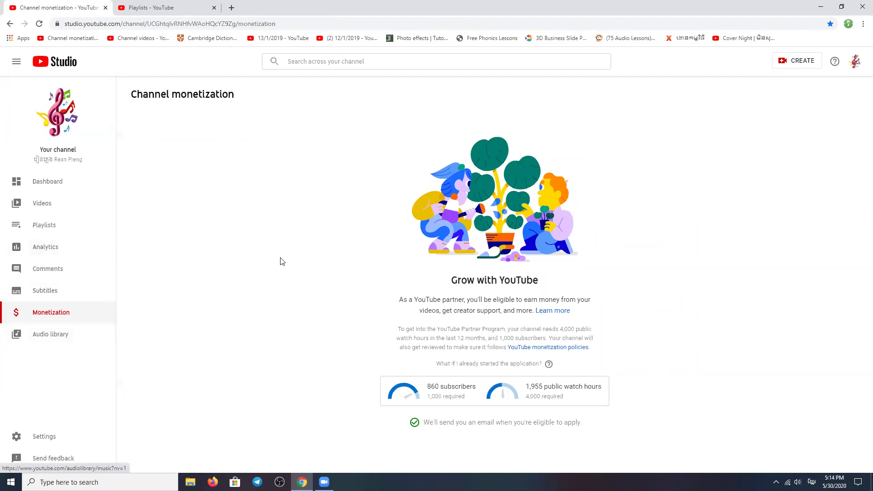
# - Open the audio library and close the leftover Playlists page
pyautogui.click(46, 335)
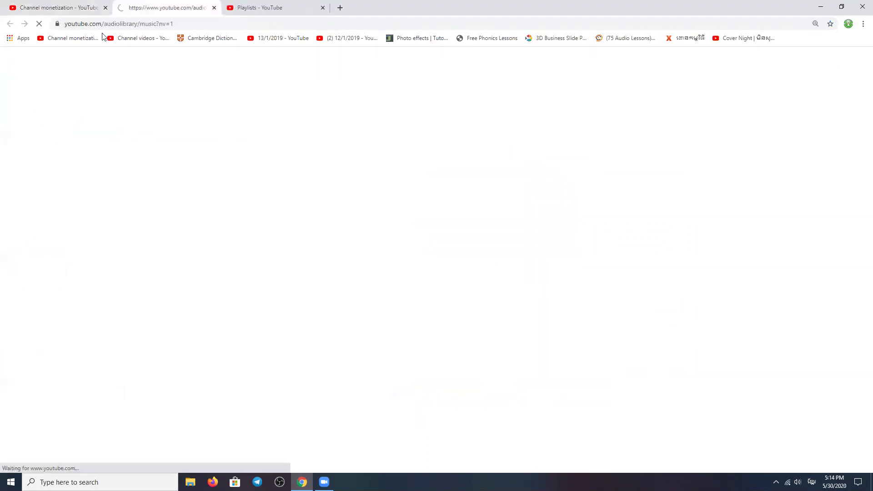
pyautogui.click(268, 7)
pyautogui.click(323, 8)
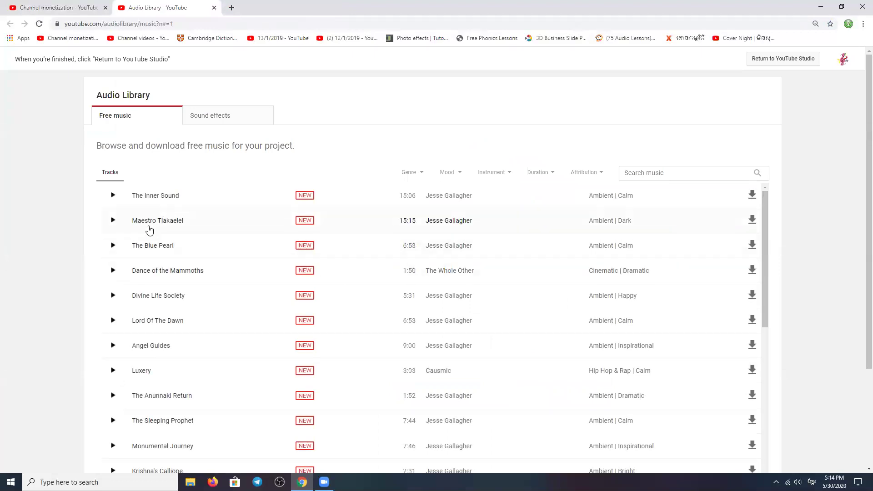
# - Preview the free track The Inner Sound, skip ahead to about 2:40 and stop it
pyautogui.click(113, 196)
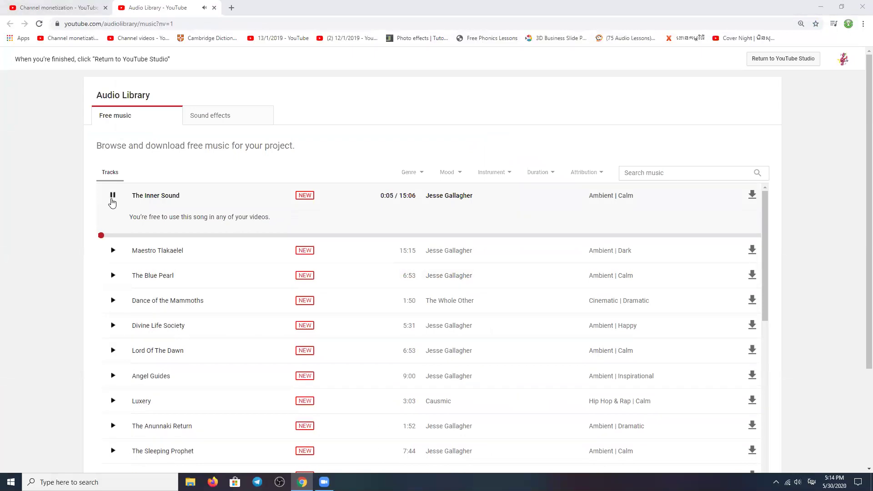
pyautogui.click(131, 236)
pyautogui.click(213, 236)
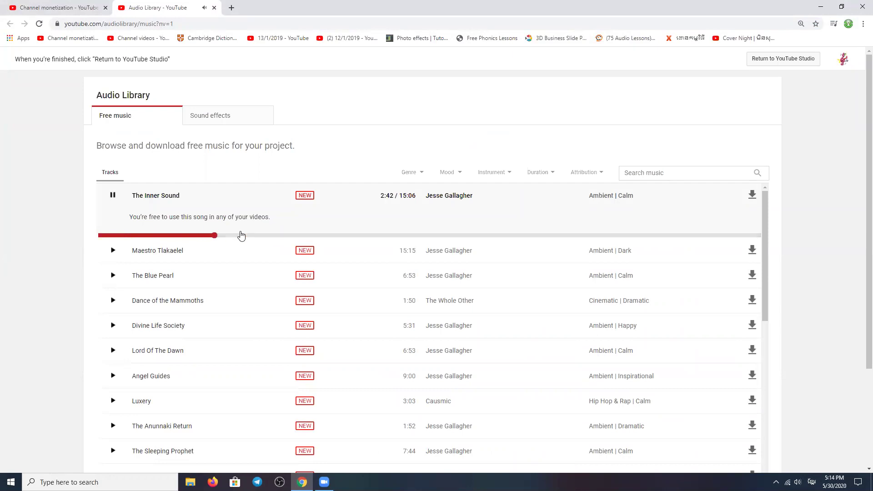
pyautogui.click(112, 196)
# - Preview the free track The Blue Pearl, check the computer's sound volume and stop the track
pyautogui.click(113, 271)
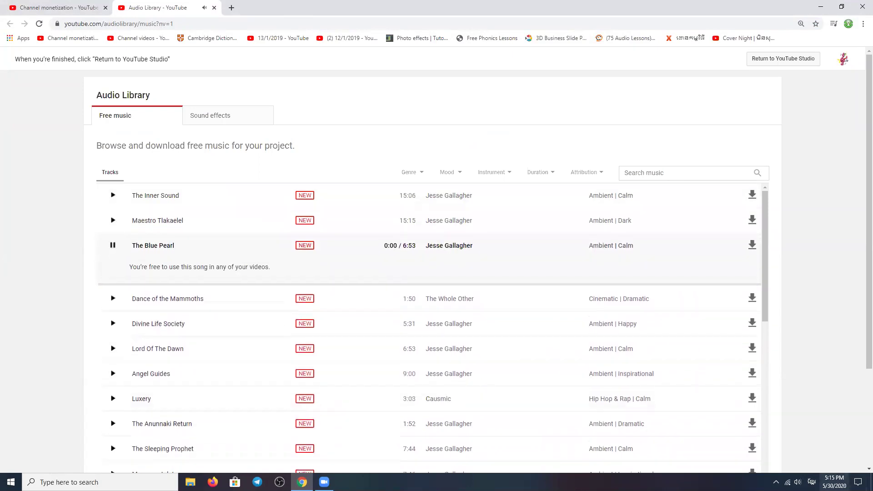
pyautogui.click(798, 482)
pyautogui.click(821, 459)
pyautogui.click(799, 290)
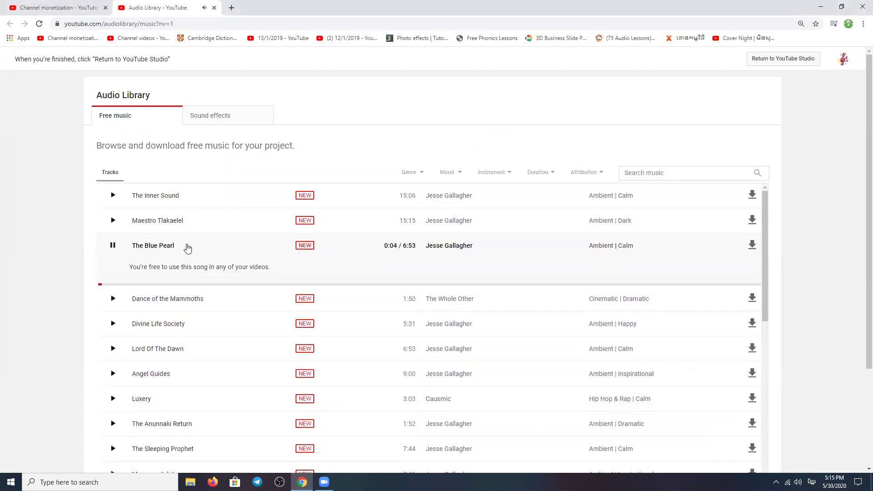
pyautogui.click(111, 246)
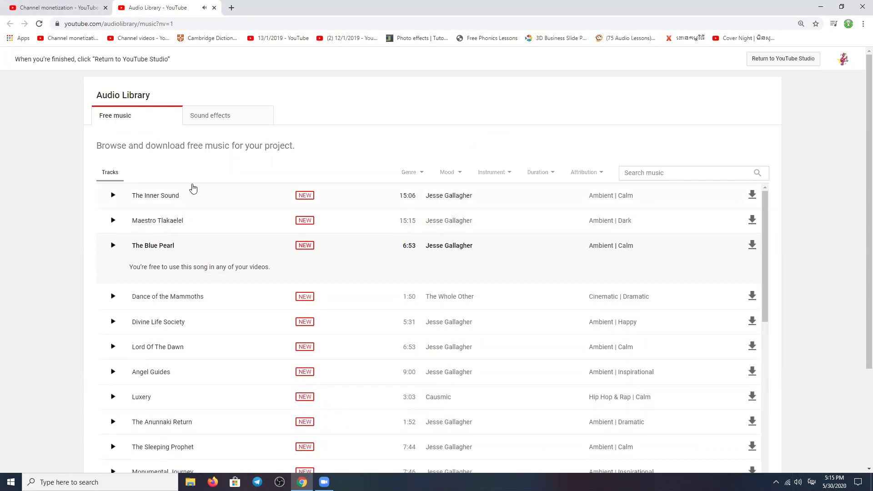
# - Search the library's sound effects for "laugh" and preview Male Laugh and Male Chuckling
pyautogui.click(218, 121)
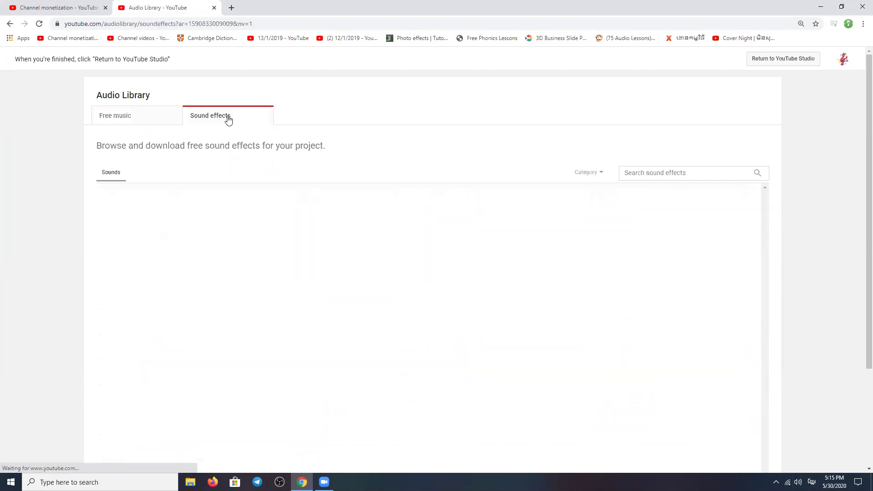
pyautogui.click(671, 176)
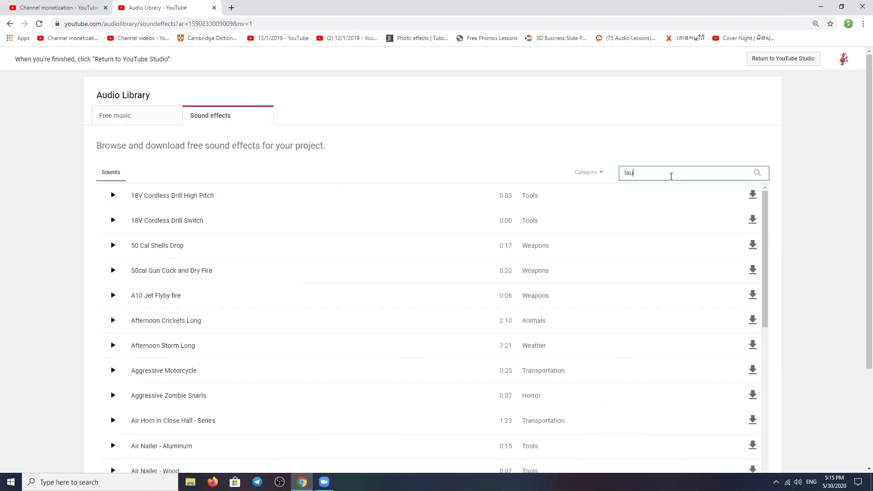
pyautogui.press('Return')
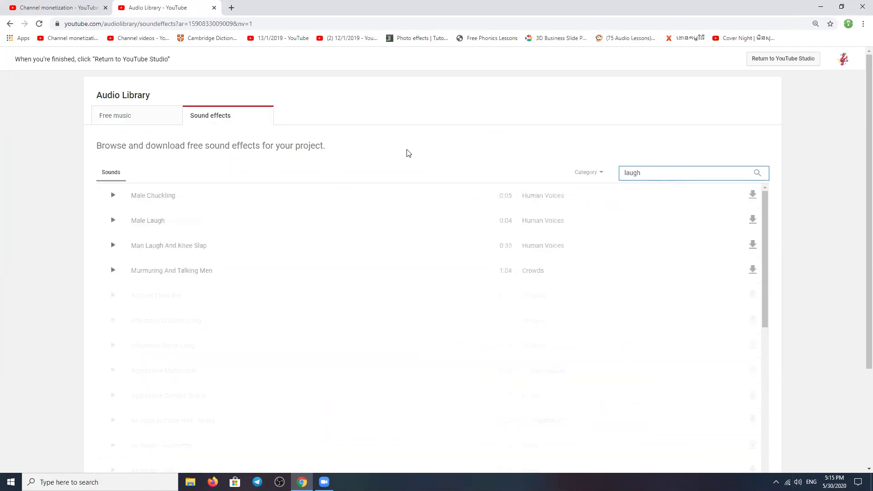
pyautogui.click(113, 221)
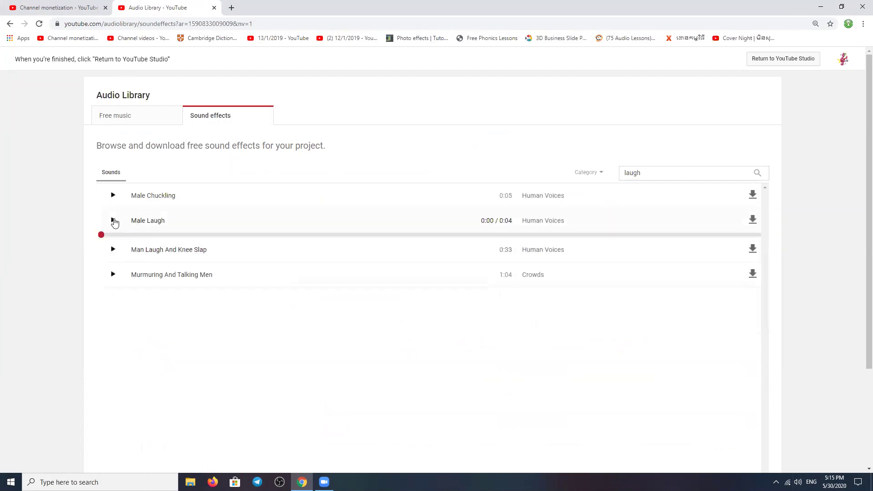
pyautogui.click(112, 196)
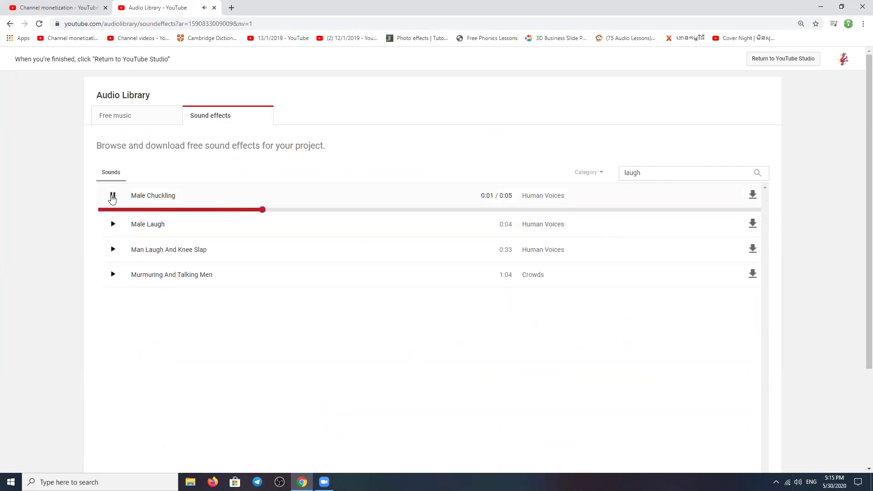
pyautogui.click(113, 196)
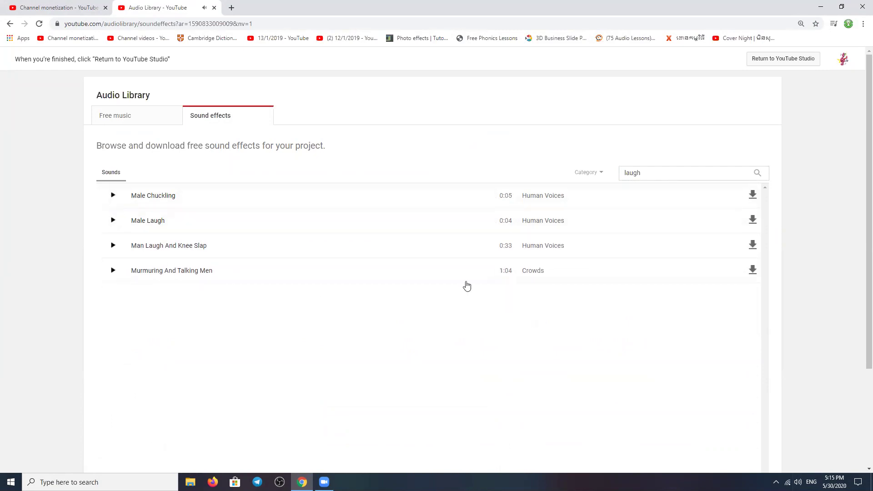
# - Search the sound effects for "bell" and preview Crazy Dinner Bell, Dinner Bell Triangle and Jingle Bells
pyautogui.click(655, 172)
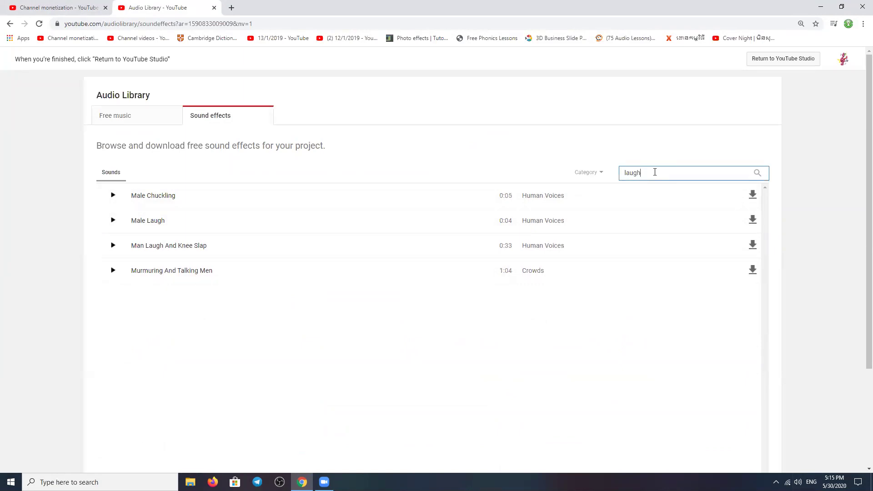
pyautogui.write('bell')
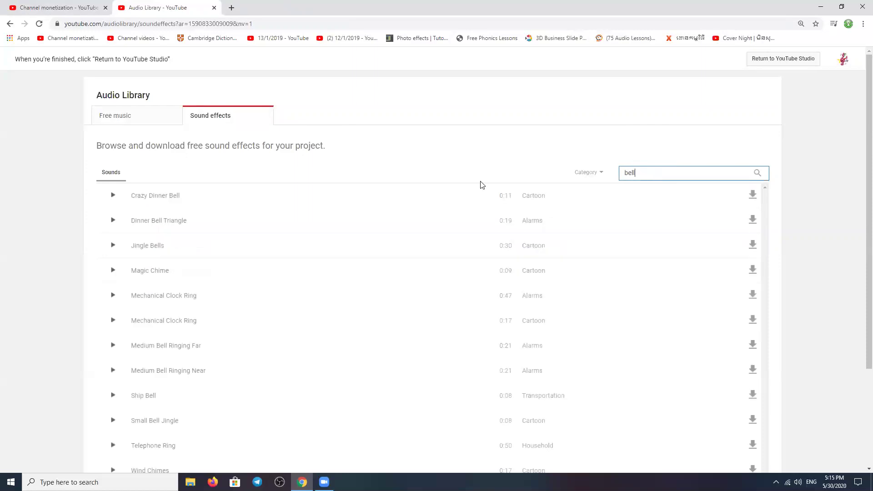
pyautogui.click(113, 196)
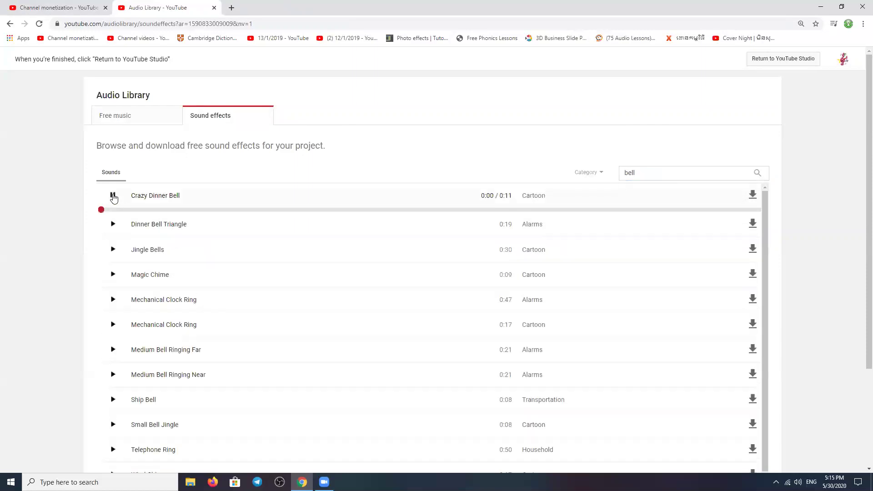
pyautogui.click(113, 196)
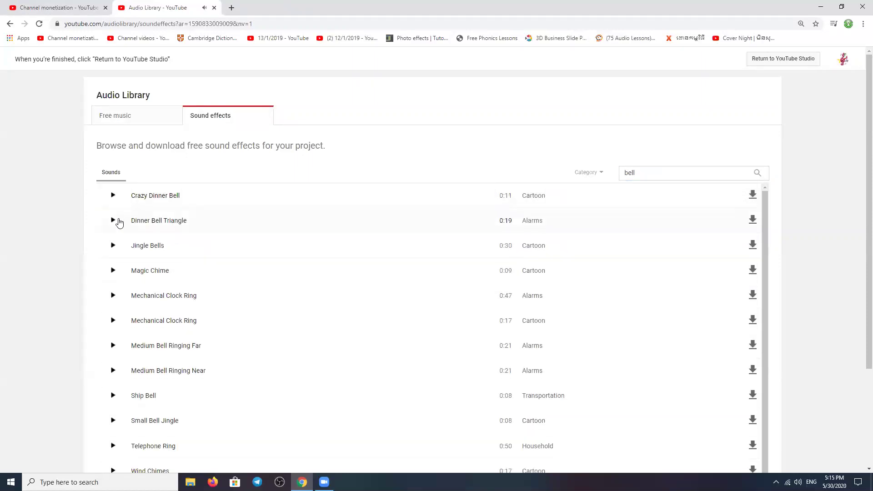
pyautogui.click(112, 221)
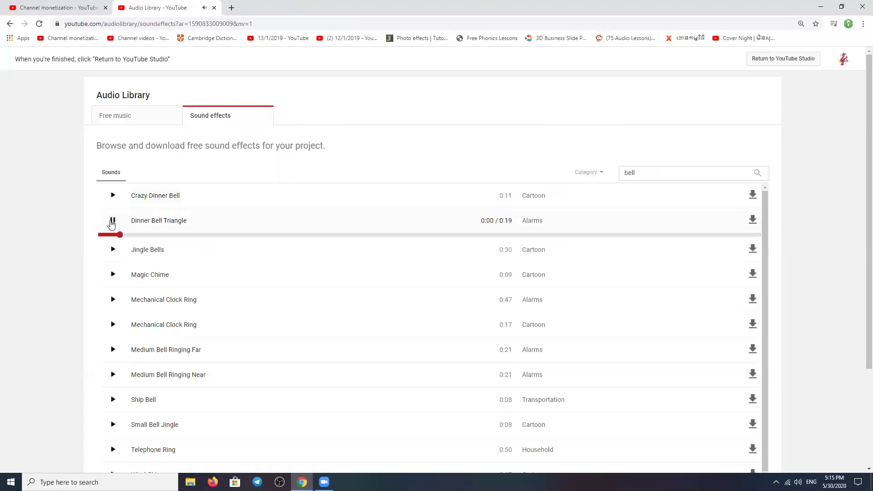
pyautogui.click(113, 222)
pyautogui.click(113, 246)
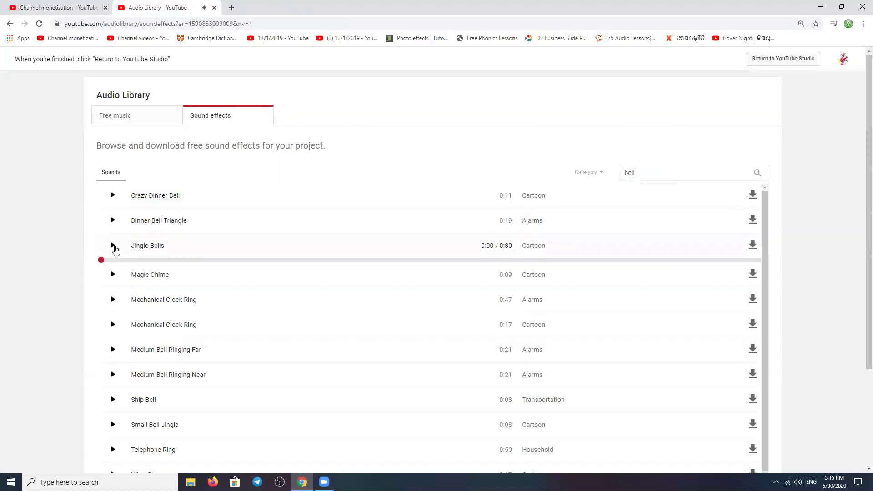
pyautogui.click(114, 246)
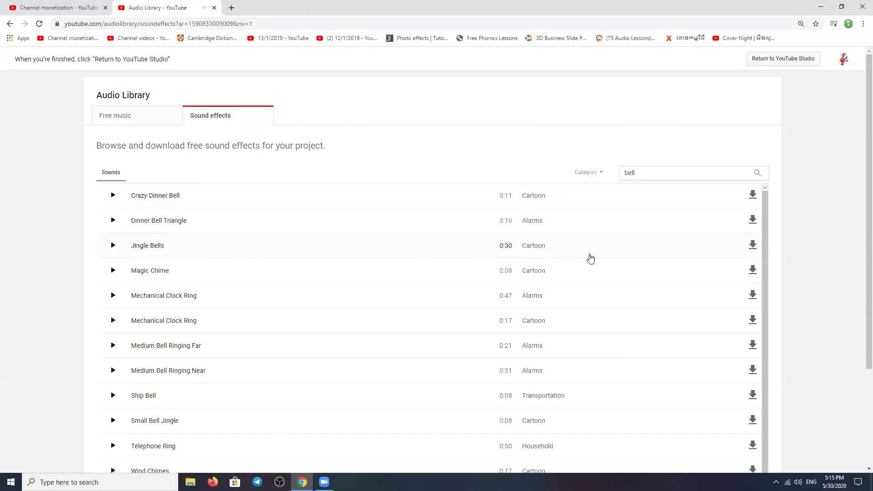
# - Search the free music for "string" and preview Any Thing You Can Dream and Joy to the World (Instrumental)
pyautogui.click(128, 117)
pyautogui.click(678, 173)
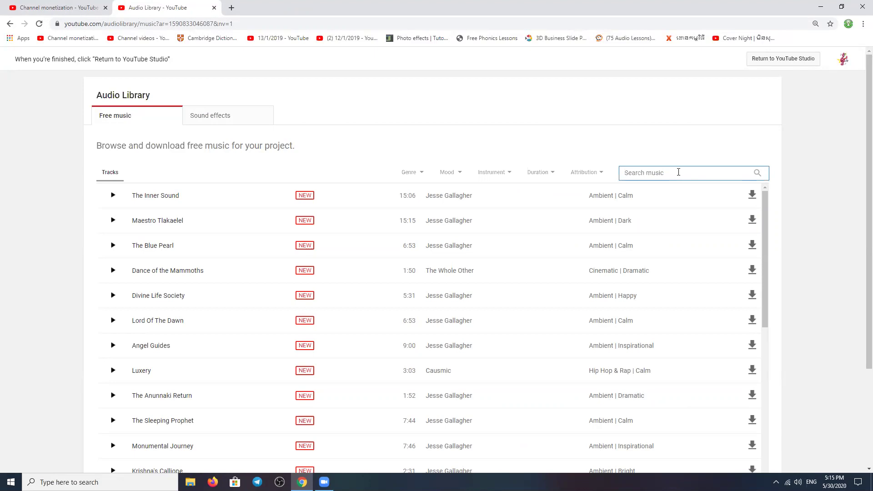
pyautogui.write('string')
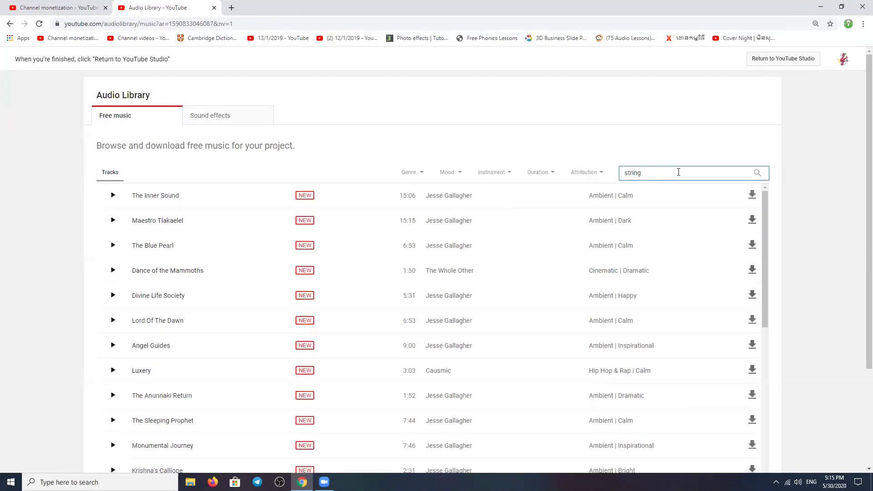
pyautogui.click(113, 196)
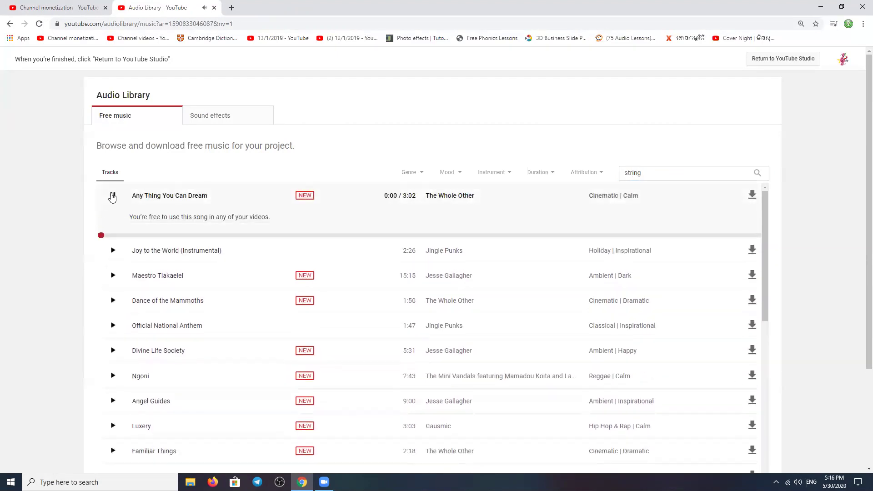
pyautogui.click(113, 250)
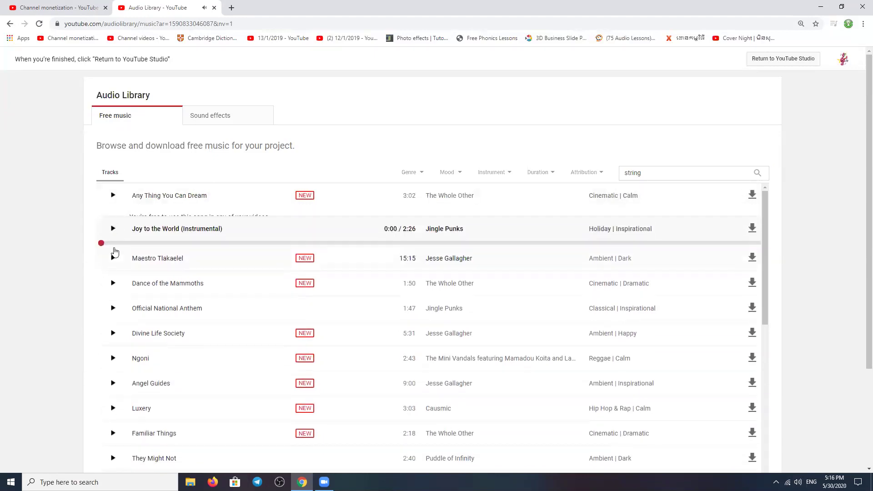
pyautogui.click(113, 222)
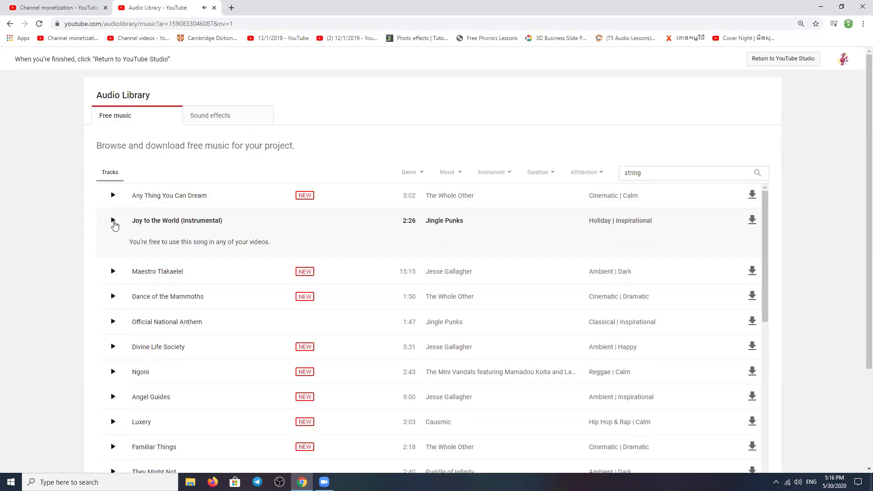
# - Preview Maestro Tlakaelel, Dance of the Mammoths and Official National Anthem, stop playback and close the Audio Library
pyautogui.click(114, 272)
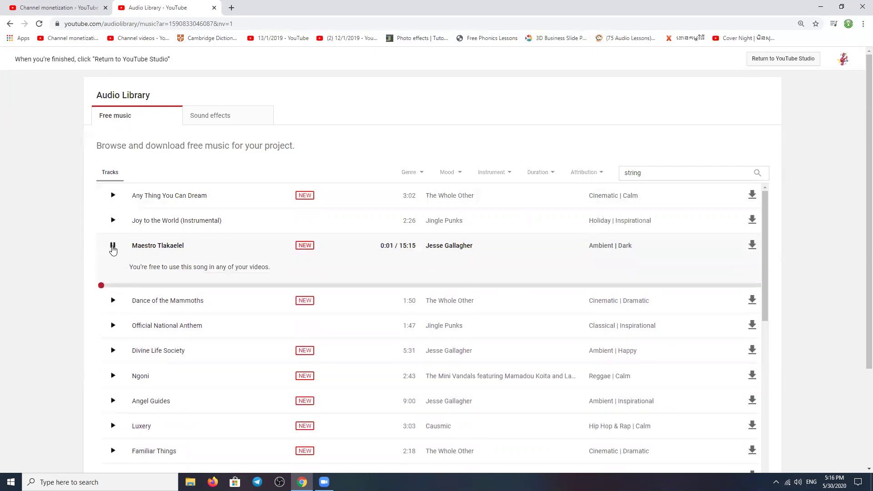
pyautogui.click(114, 301)
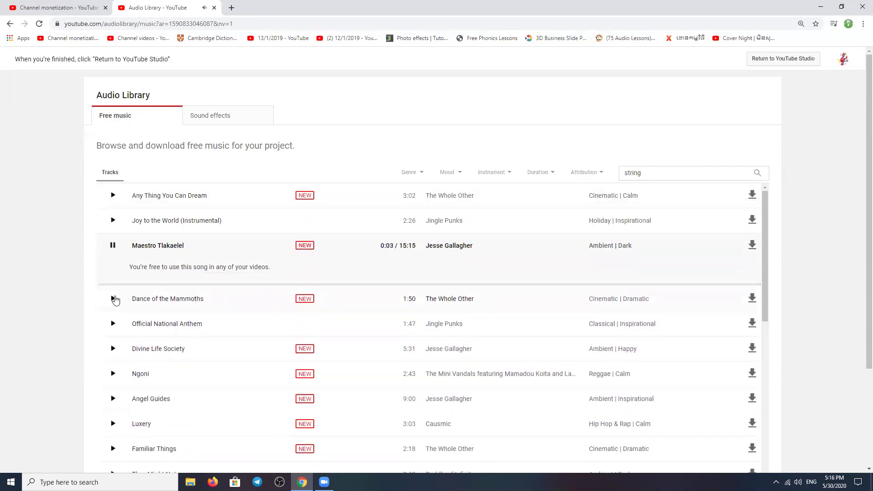
pyautogui.click(114, 325)
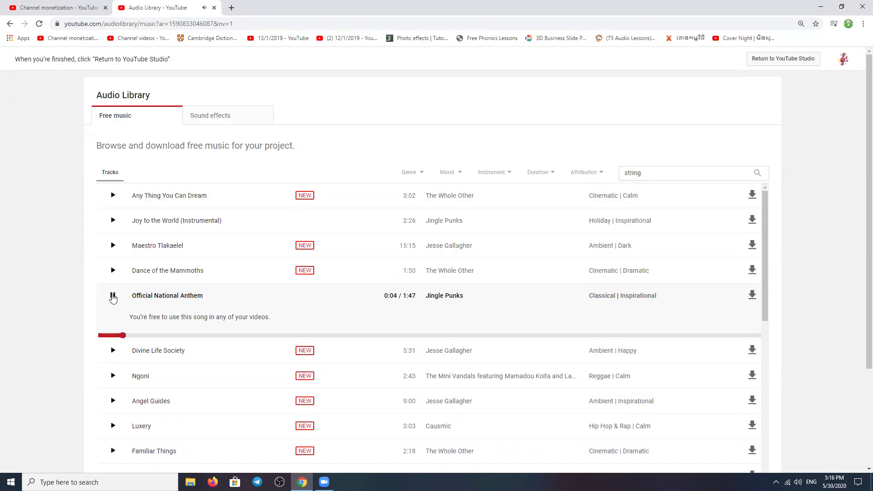
pyautogui.click(113, 297)
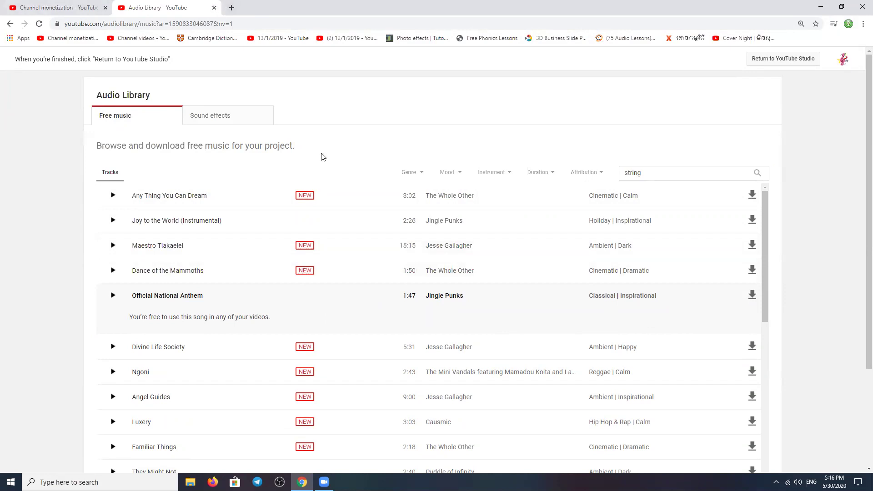
pyautogui.click(213, 8)
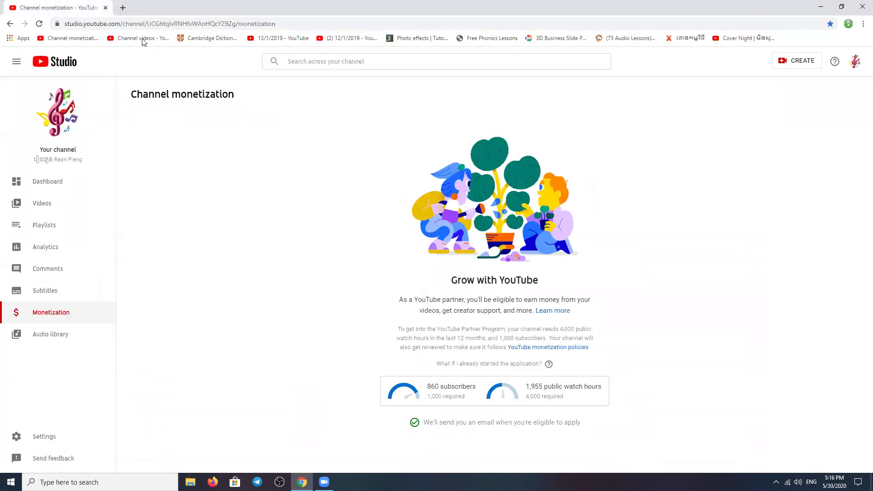
# - Open the browser settings in a new tab and set the address bar's search engine to Yahoo!
pyautogui.click(123, 7)
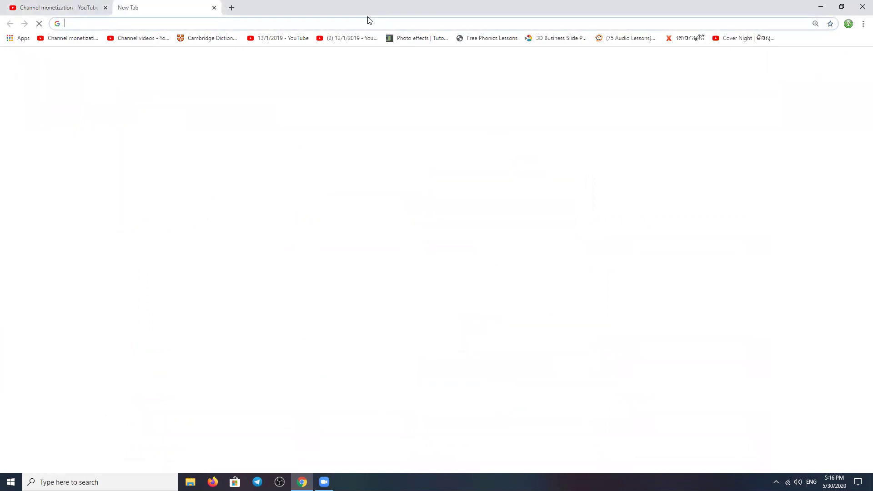
pyautogui.click(863, 24)
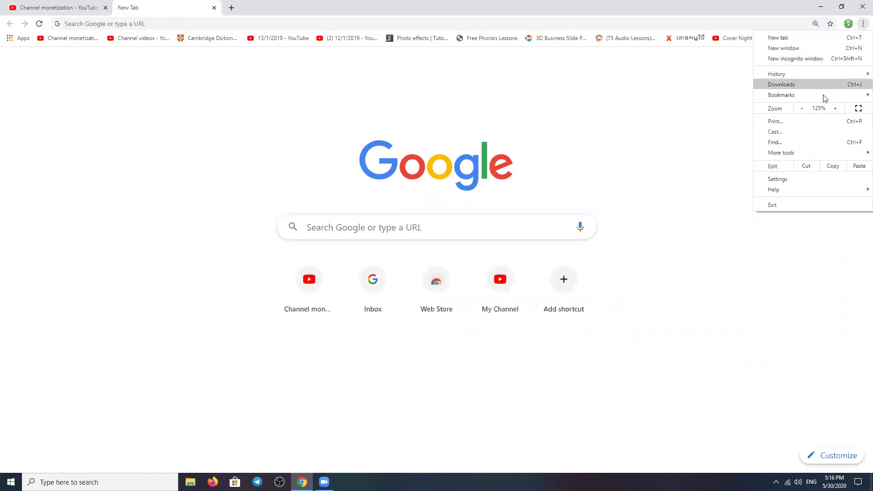
pyautogui.click(779, 179)
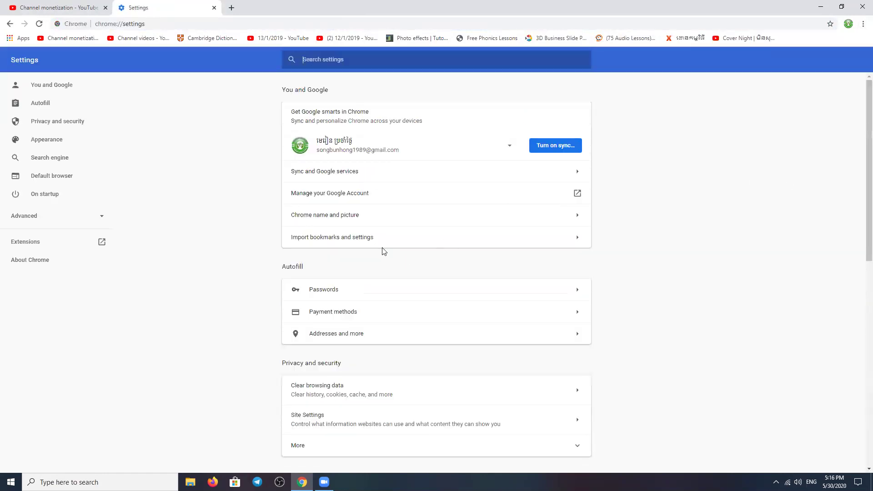
pyautogui.click(44, 158)
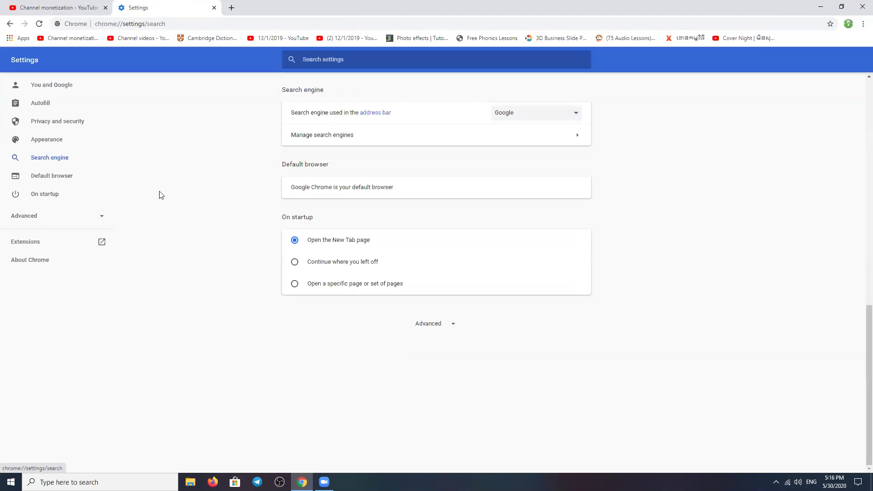
pyautogui.click(555, 115)
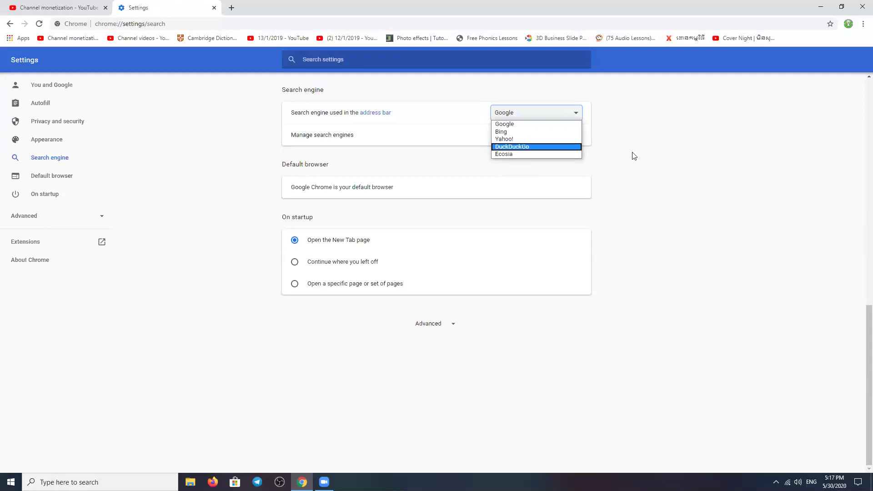
pyautogui.click(720, 222)
pyautogui.click(549, 118)
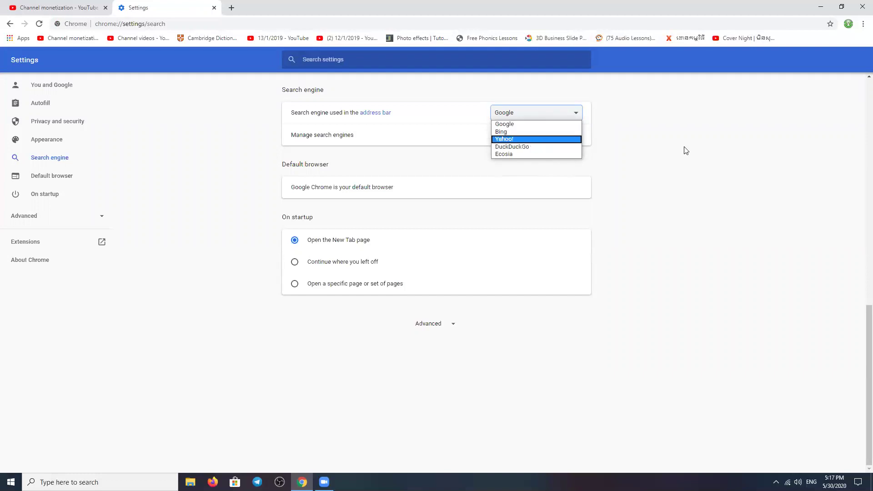
pyautogui.click(518, 138)
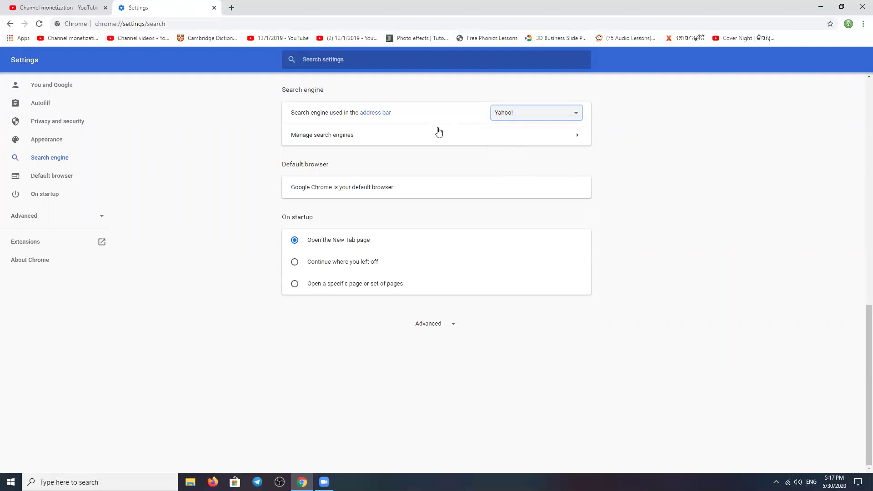
# - Search Yahoo for "ត្រា" from a new tab and browse the image results
pyautogui.click(228, 10)
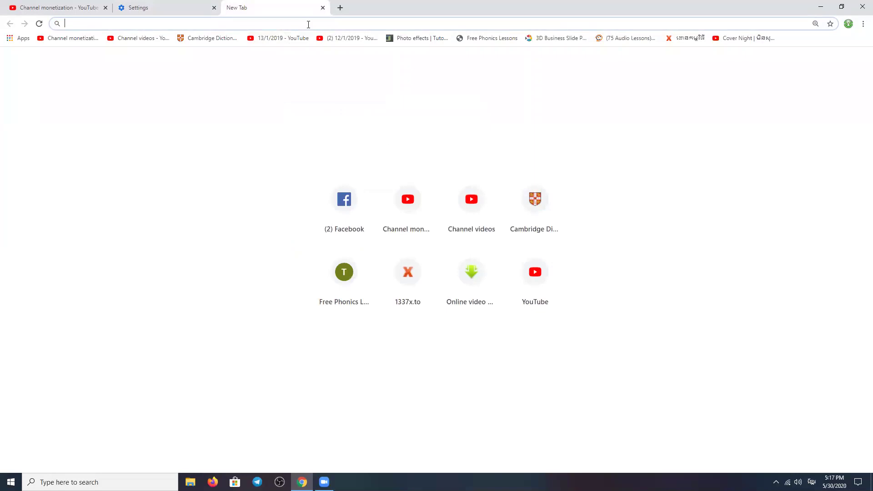
pyautogui.write('ក្រា')
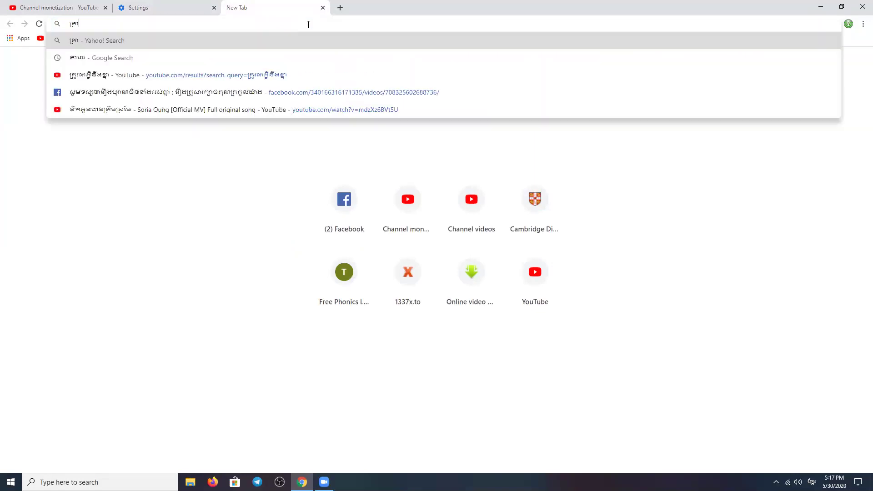
pyautogui.press('Return')
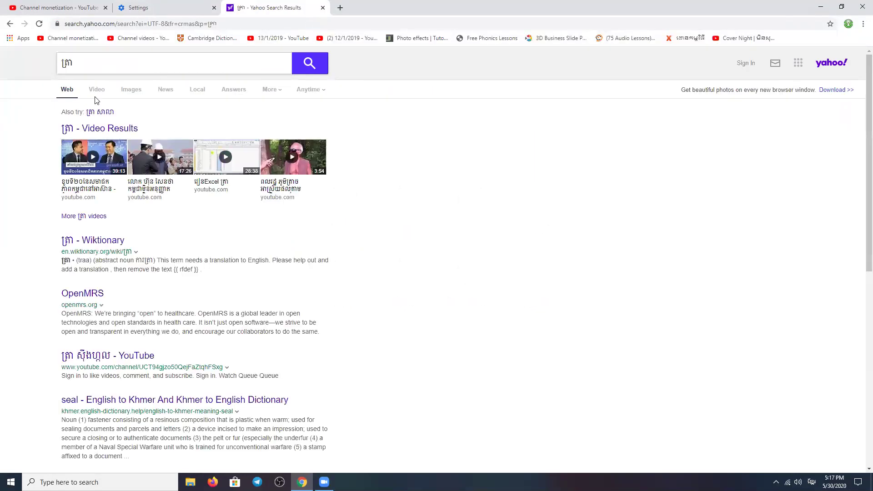
pyautogui.click(130, 90)
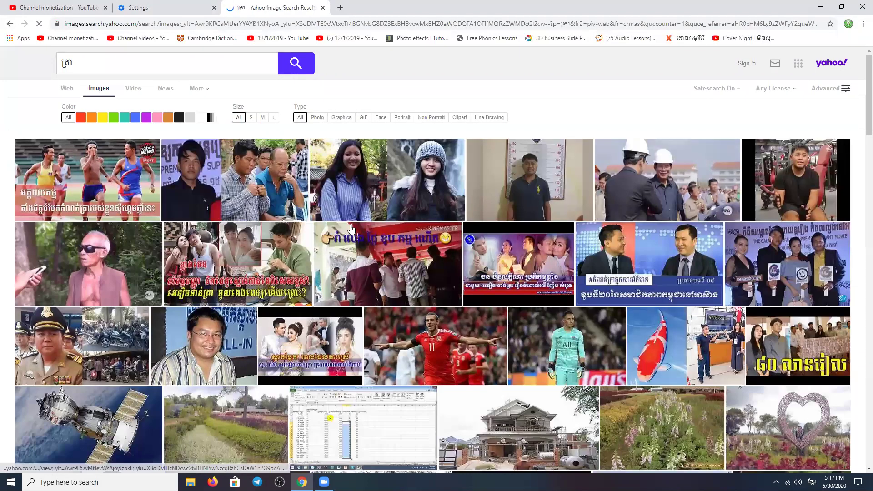
pyautogui.scroll(-7, 359, 230)
pyautogui.scroll(-6, 413, 234)
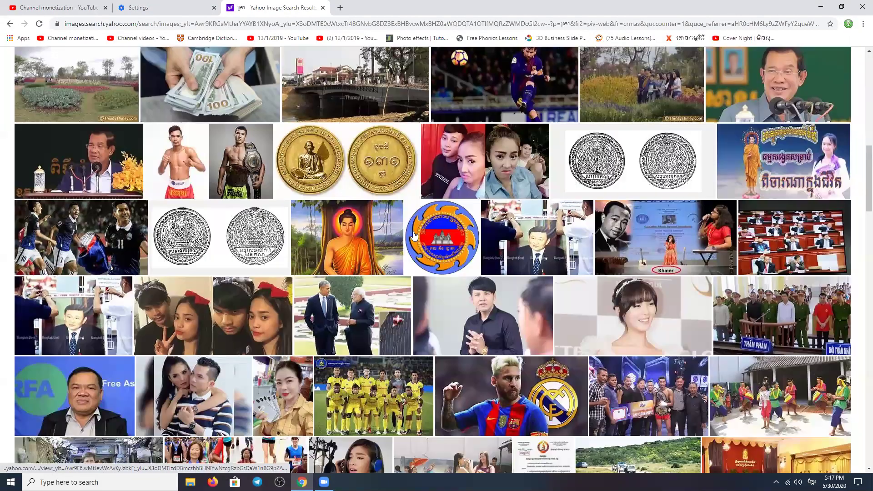
pyautogui.scroll(2, 413, 235)
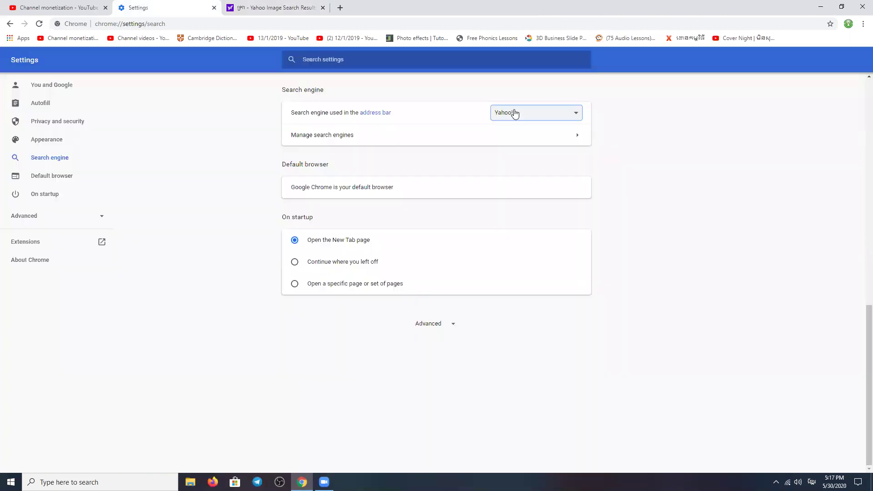
# - Set the address bar's search engine to Google in the browser settings and close the Yahoo results
pyautogui.click(516, 113)
pyautogui.click(512, 125)
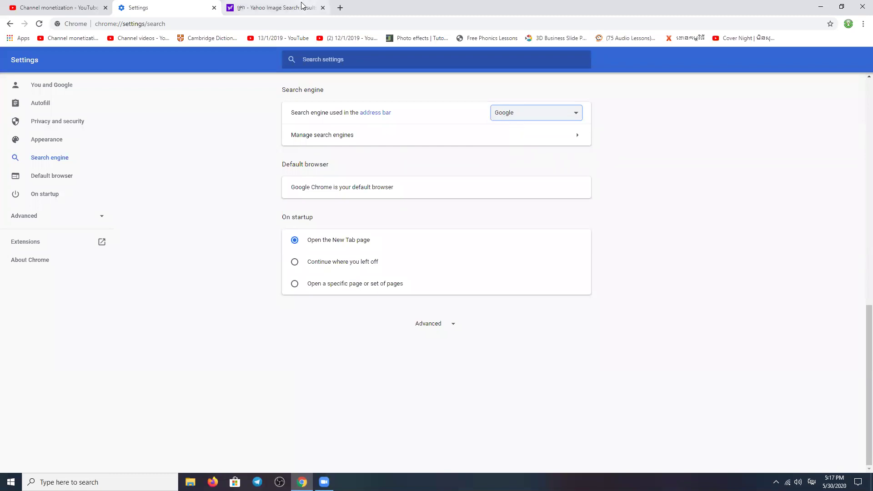
pyautogui.click(323, 8)
# - Search for "ត្រា" from a new tab's address bar, check which engine answers and close the results
pyautogui.click(231, 8)
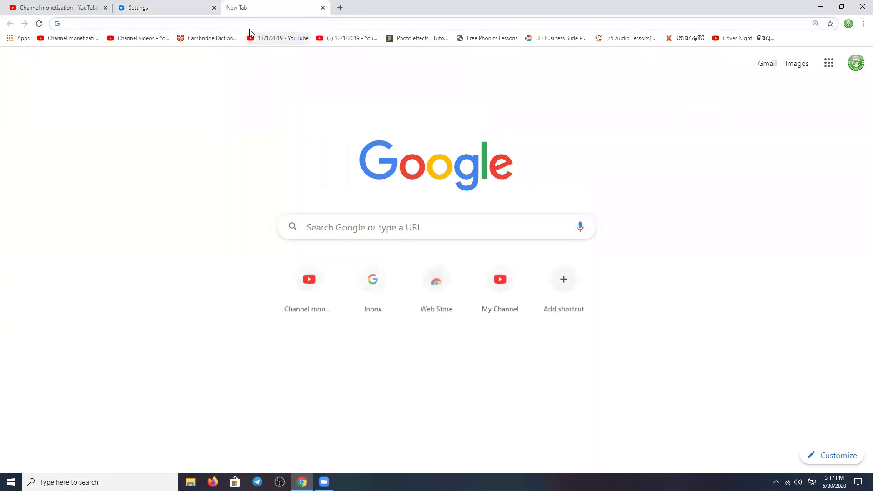
pyautogui.write('ត្រា')
pyautogui.press('Return')
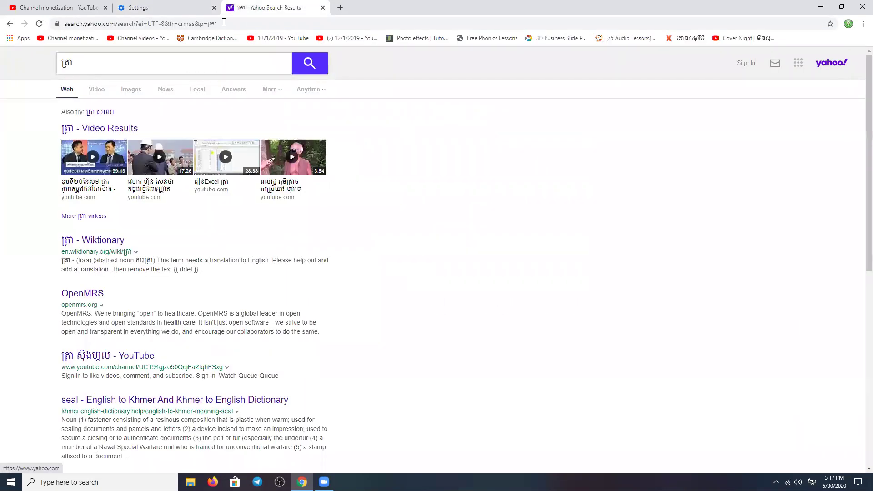
pyautogui.click(322, 8)
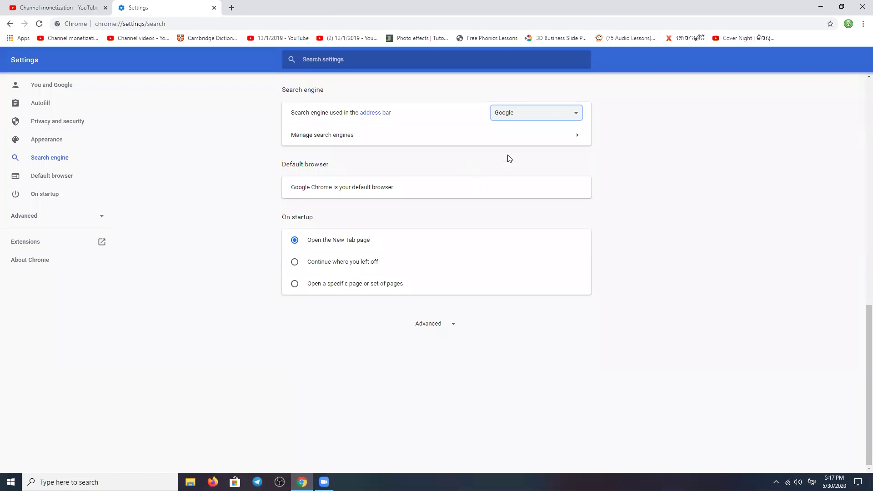
# - Review the search engine setting, then close and reopen the browser settings in a fresh tab to check it again
pyautogui.scroll(6, 671, 222)
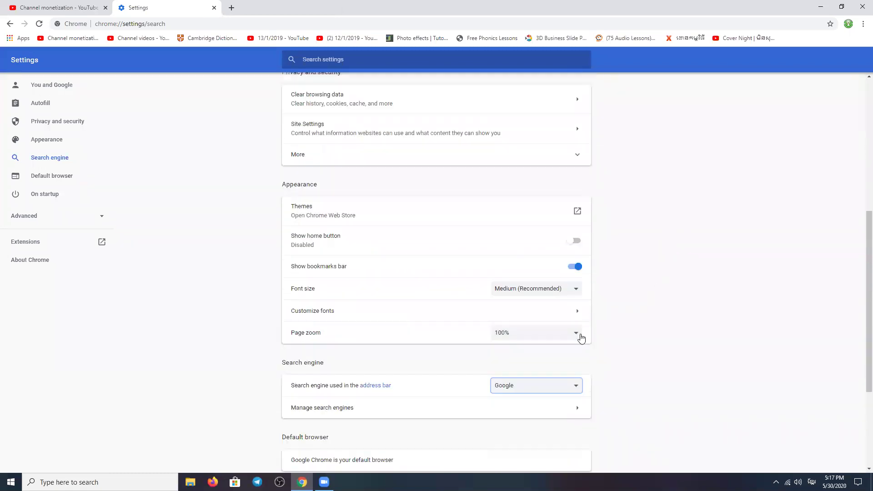
pyautogui.scroll(-3, 581, 338)
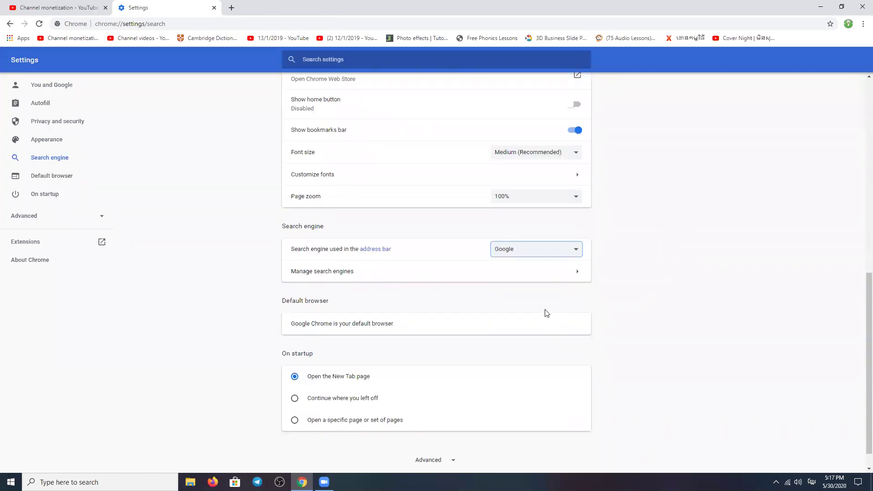
pyautogui.click(51, 158)
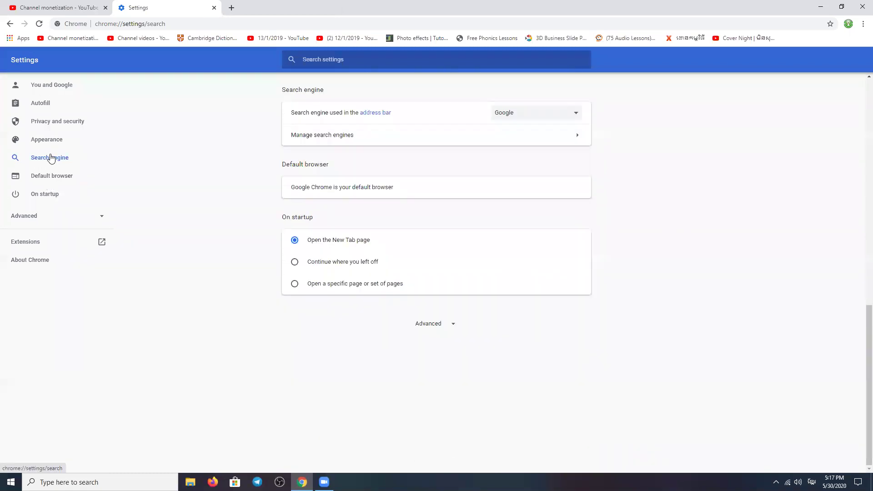
pyautogui.click(214, 8)
pyautogui.click(121, 8)
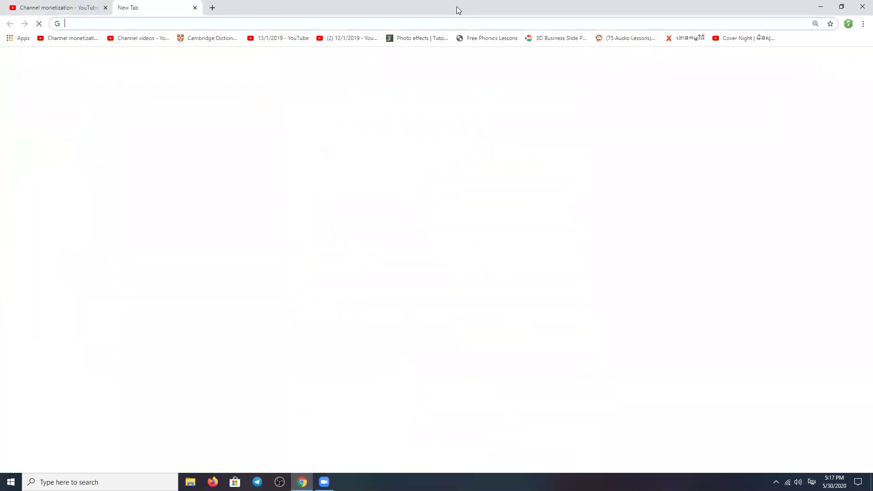
pyautogui.click(863, 23)
pyautogui.click(785, 179)
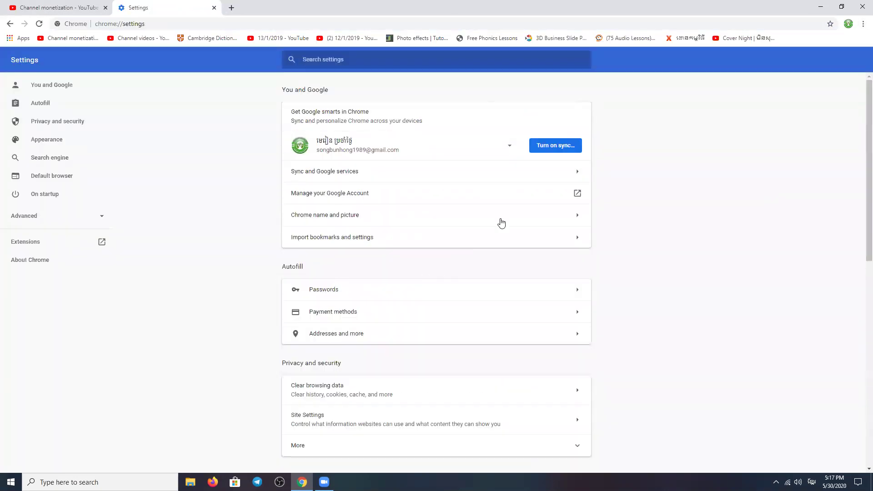
pyautogui.click(48, 158)
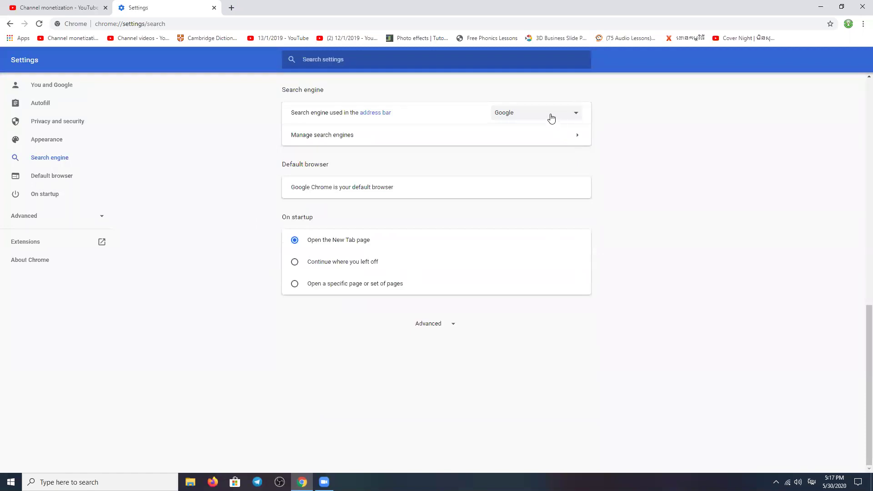
# - Search for "ត្រា" from the address bar of a new tab to check which search engine answers
pyautogui.click(231, 8)
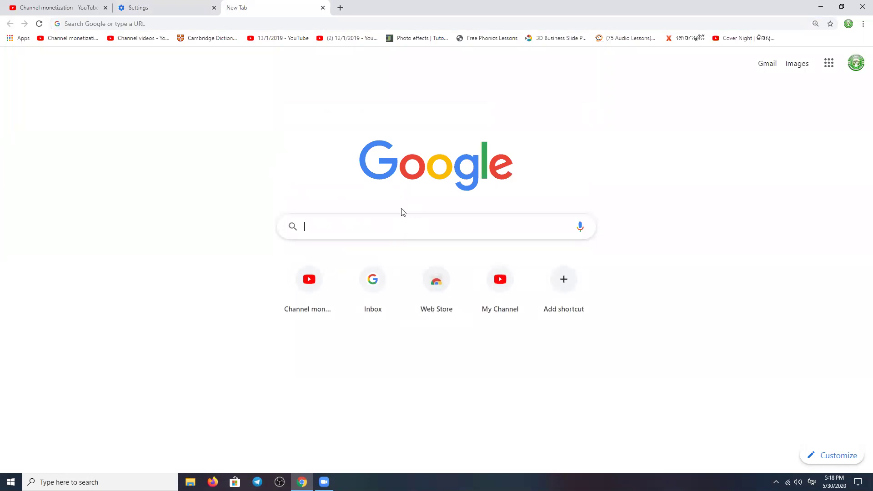
pyautogui.click(232, 24)
pyautogui.write('tjra')
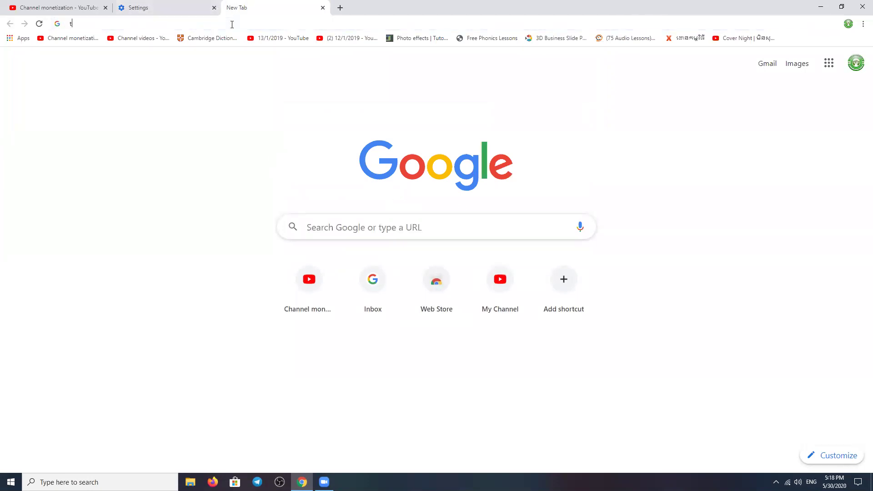
pyautogui.press('BackSpace')
pyautogui.press('BackSpace')
pyautogui.press('BackSpace')
pyautogui.press('BackSpace')
pyautogui.hotkey('alt', 'shift')
pyautogui.write('ត្រា')
pyautogui.press('Return')
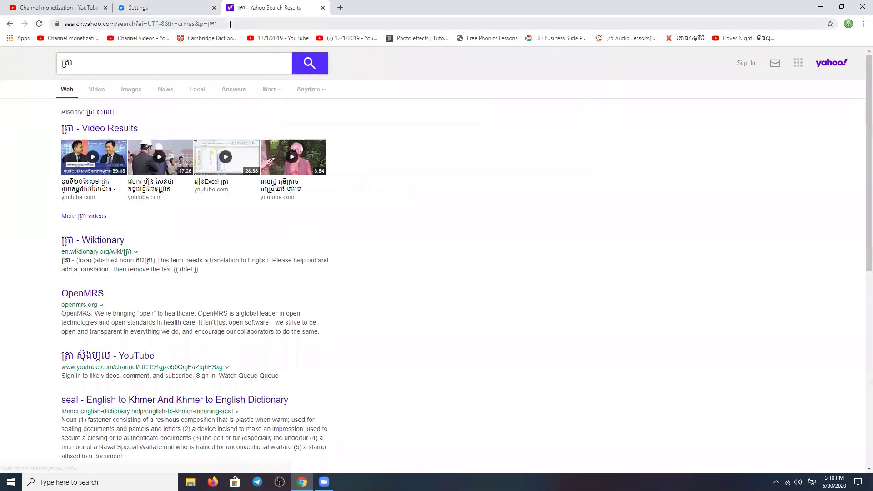
# - Go back to the new tab page and search for "ត្រា" using the Google Search suggestion
pyautogui.click(10, 24)
pyautogui.click(142, 26)
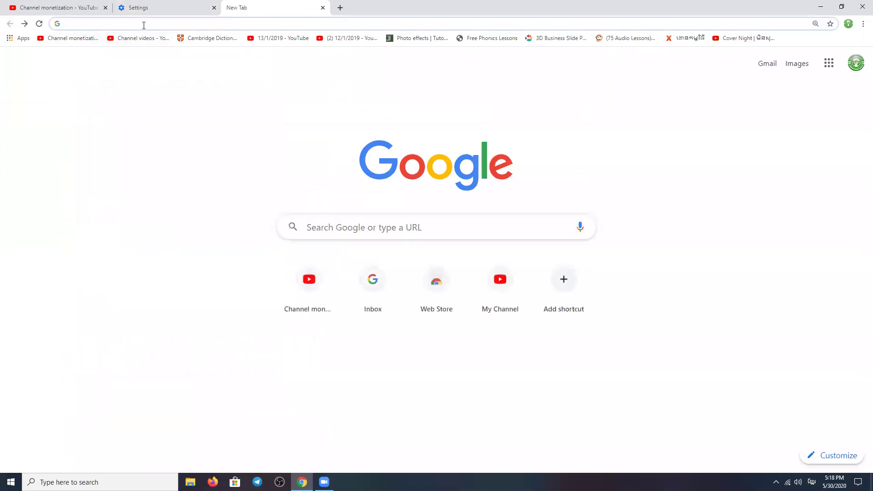
pyautogui.write('ត្រា')
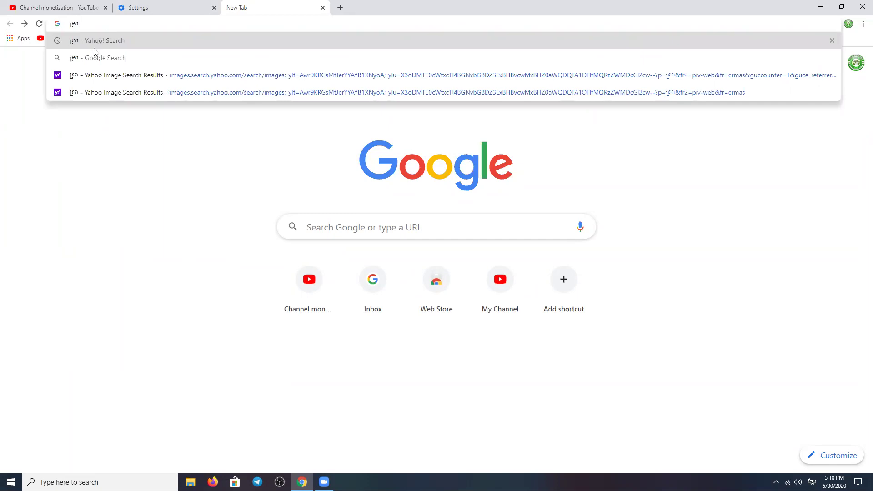
pyautogui.click(91, 57)
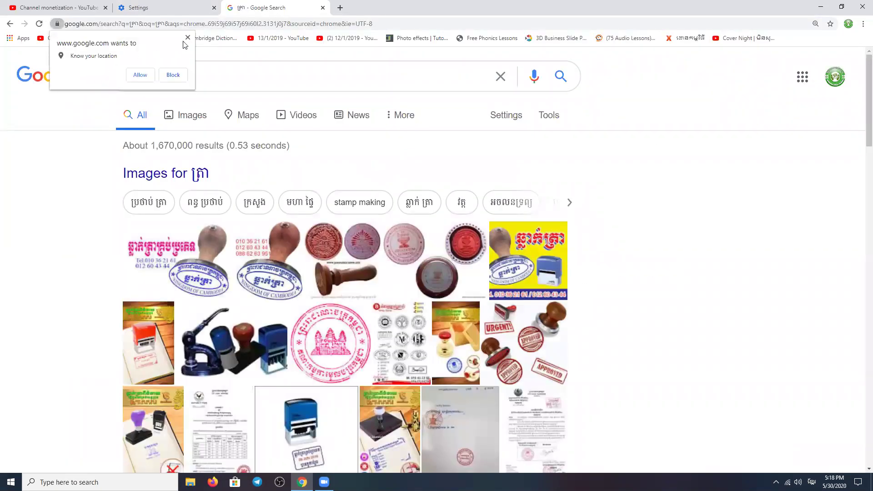
# - Browse Google's web and image results for "ត្រា", then close the results and the browser settings
pyautogui.click(188, 37)
pyautogui.scroll(-4, 691, 337)
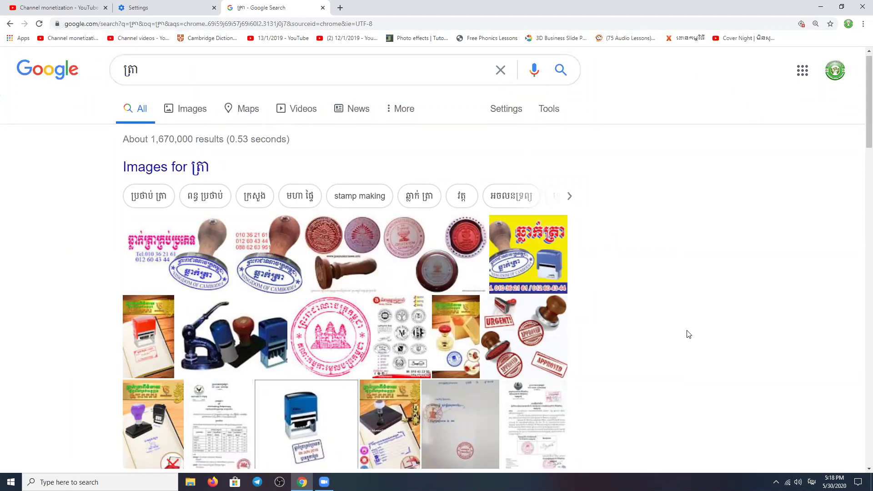
pyautogui.scroll(4, 349, 230)
pyautogui.click(190, 116)
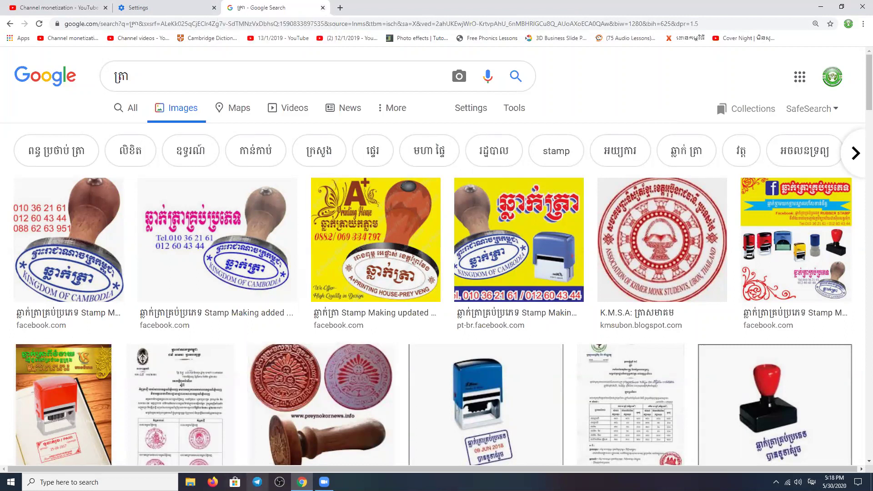
pyautogui.click(323, 7)
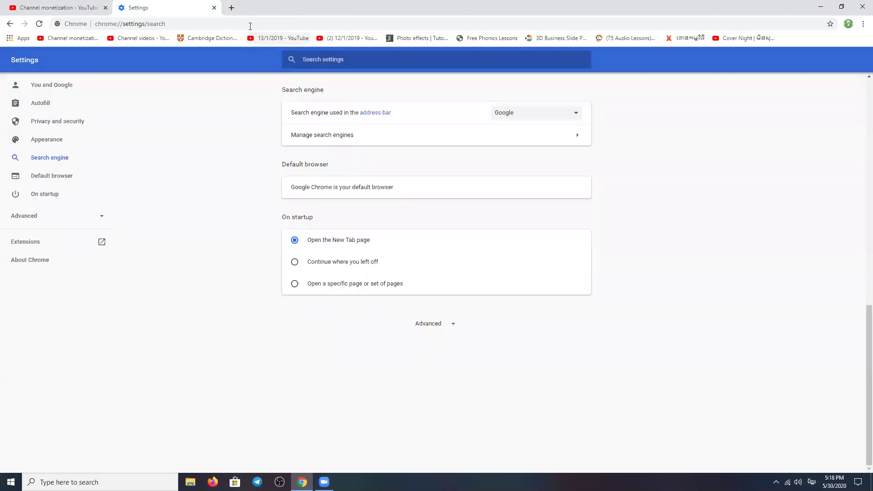
pyautogui.click(213, 7)
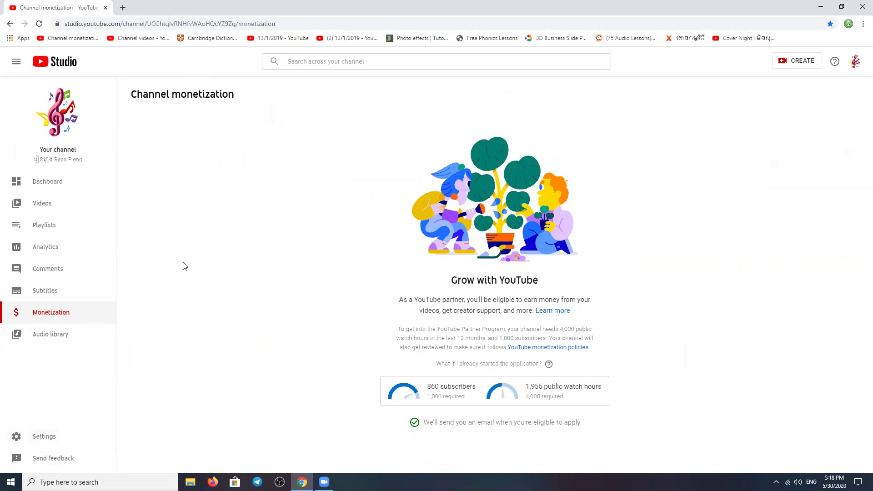
# - In the YouTube Studio channel settings, set the audience to not made for kids in the advanced options
pyautogui.click(61, 445)
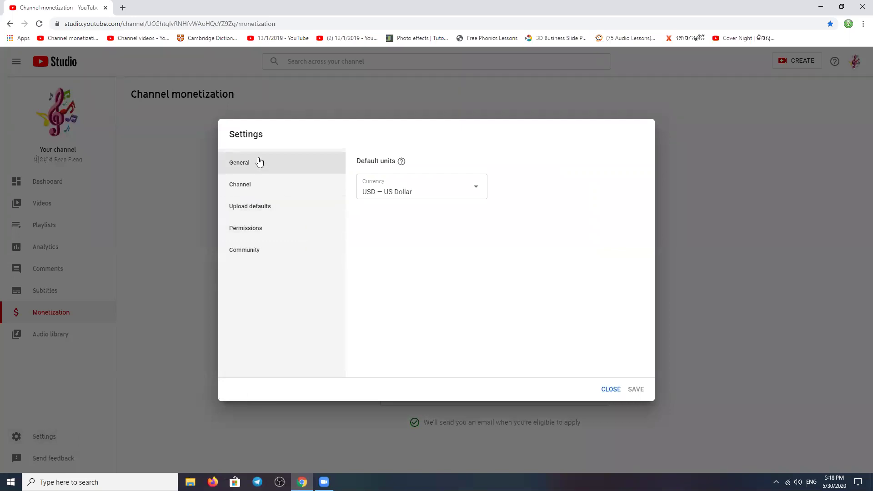
pyautogui.click(245, 192)
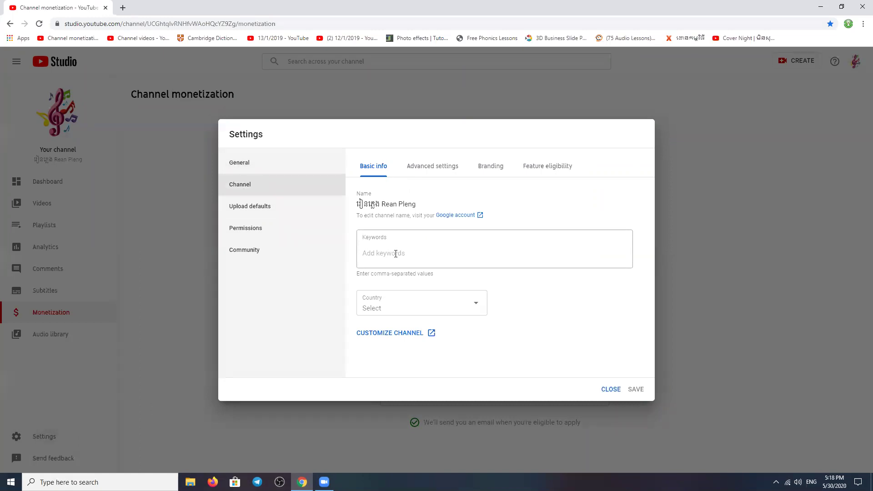
pyautogui.click(425, 166)
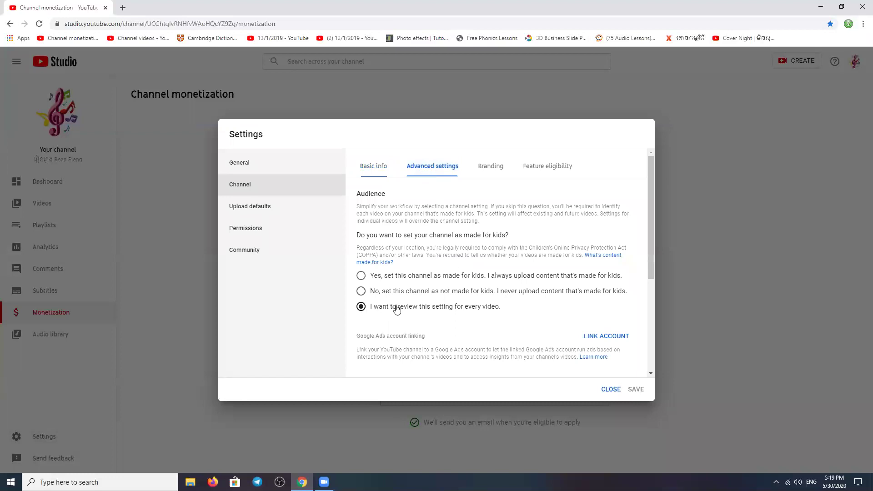
pyautogui.click(363, 294)
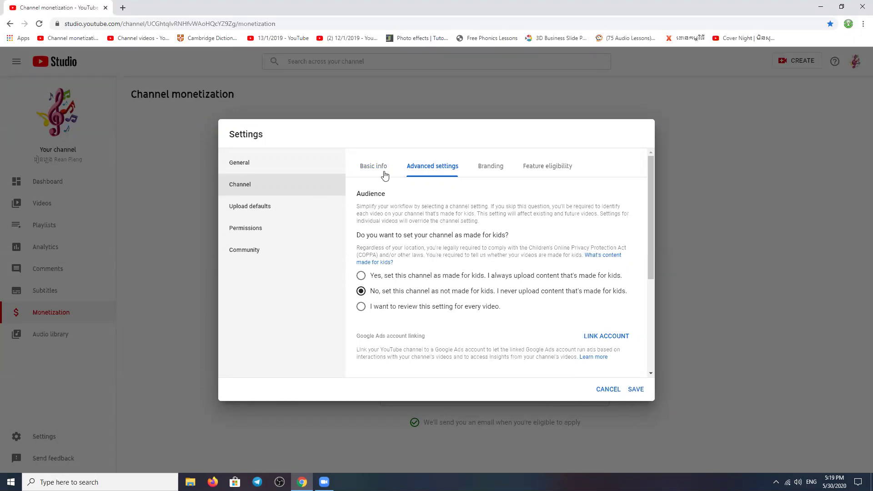
# - Add the coffee-cup business card image from the Name Card folder as the channel's video watermark
pyautogui.click(485, 171)
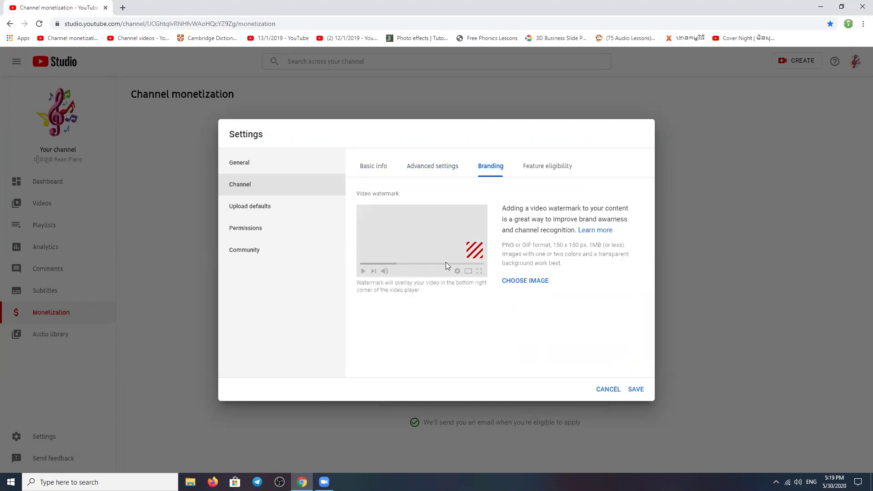
pyautogui.click(526, 282)
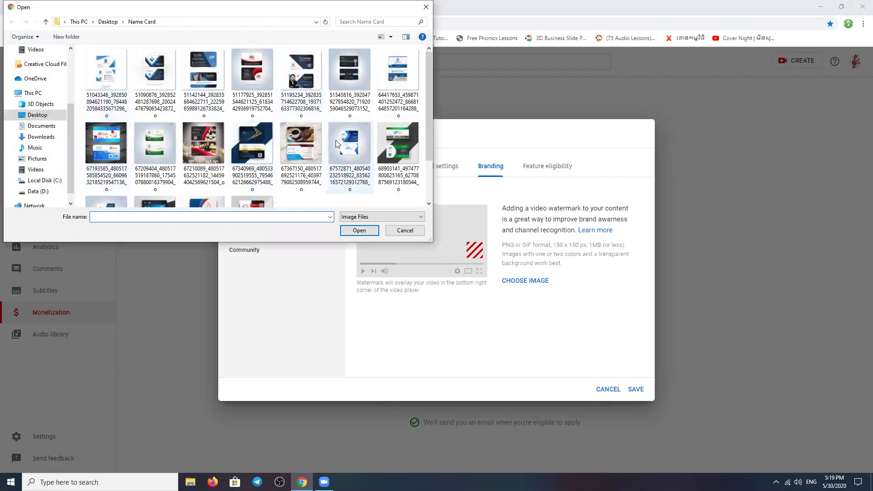
pyautogui.click(306, 153)
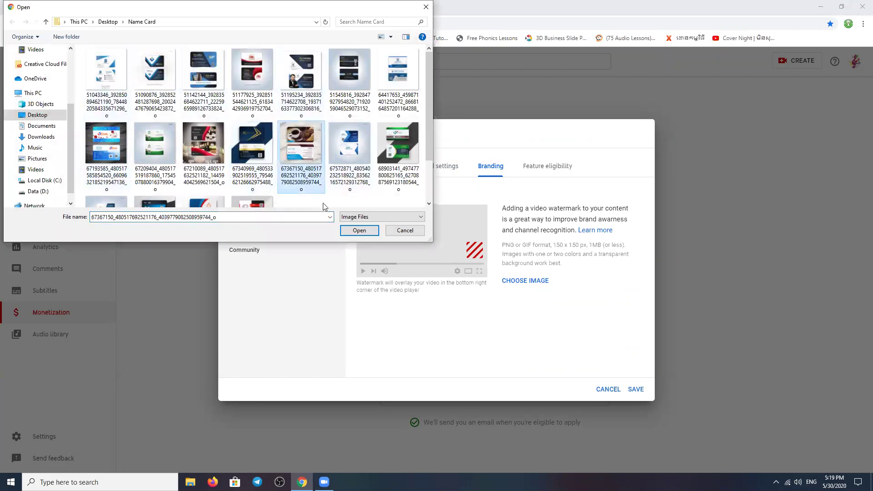
pyautogui.click(359, 231)
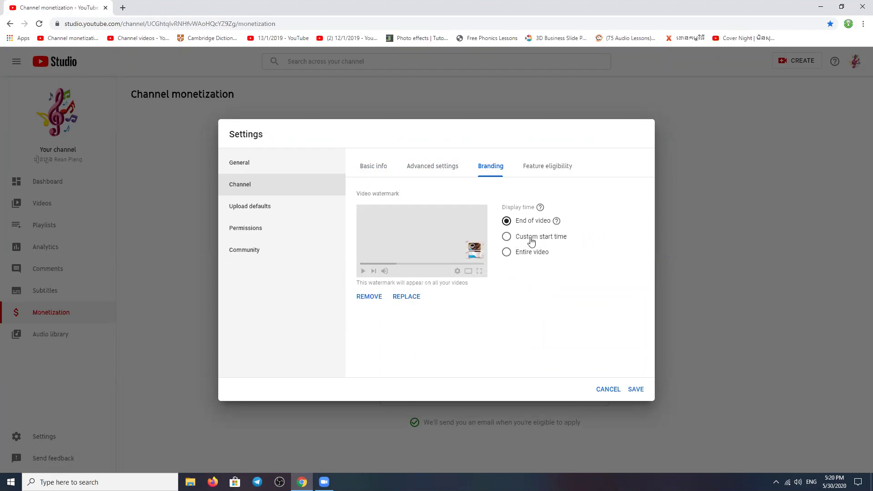
# - Set the watermark's display time to a custom start time of 00:05 and view the channel's feature eligibility
pyautogui.click(507, 237)
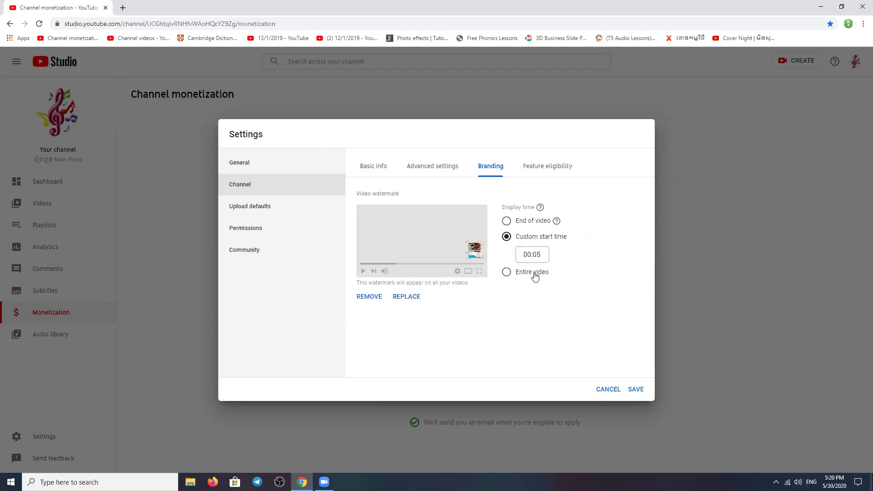
pyautogui.click(536, 255)
pyautogui.click(603, 272)
pyautogui.click(540, 167)
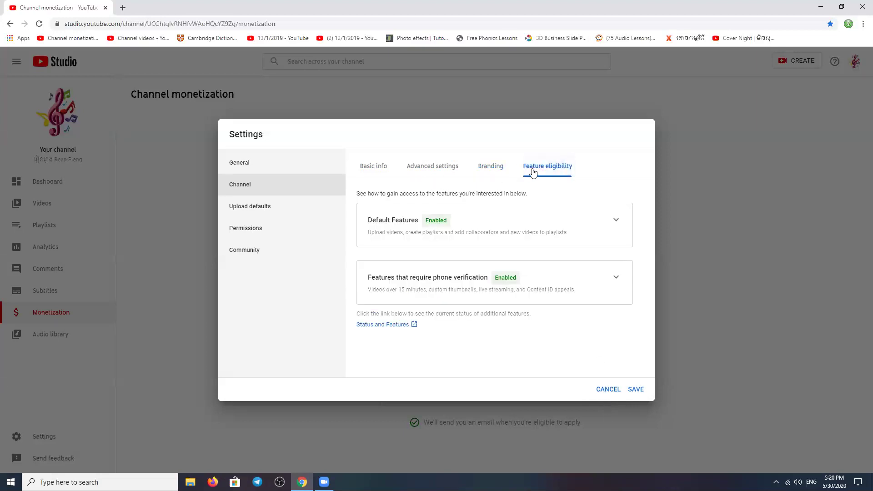
# - Open the basic info of the upload defaults and start editing the default video description
pyautogui.click(265, 210)
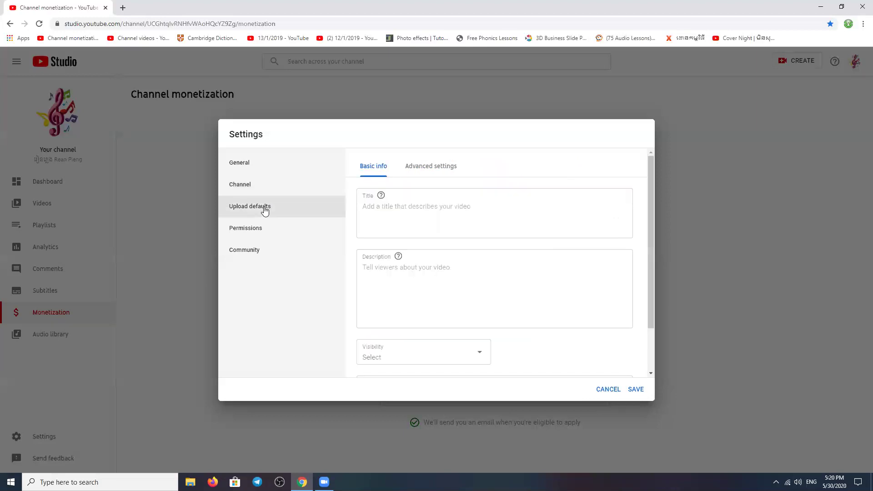
pyautogui.click(421, 207)
pyautogui.click(430, 283)
# - Try the placeholder text "dfdfdf" in the default description and clear it
pyautogui.write('d')
pyautogui.press('BackSpace')
pyautogui.write('dfdfdf')
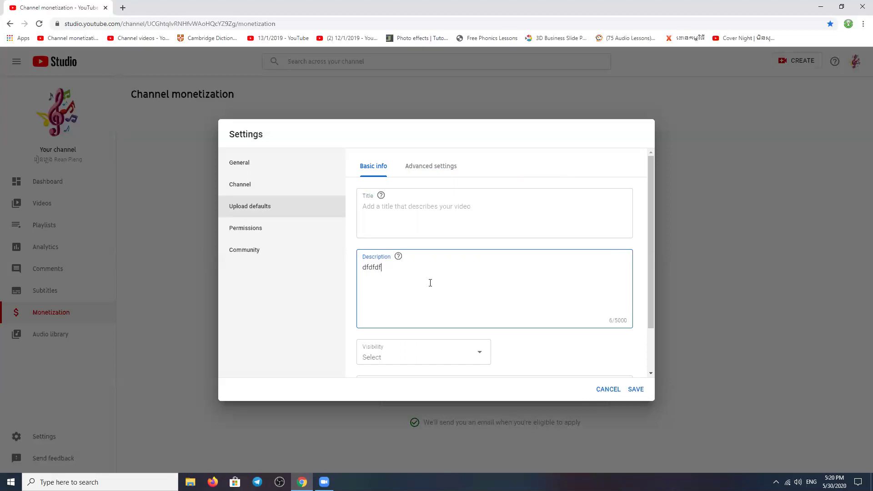
pyautogui.press('BackSpace')
pyautogui.press('BackSpace')
pyautogui.press('BackSpace')
pyautogui.press('BackSpace')
# - Search for "1000 layer style photoshop free download" in a new tab and open the Inspirationfeed article on layer styles
pyautogui.click(123, 8)
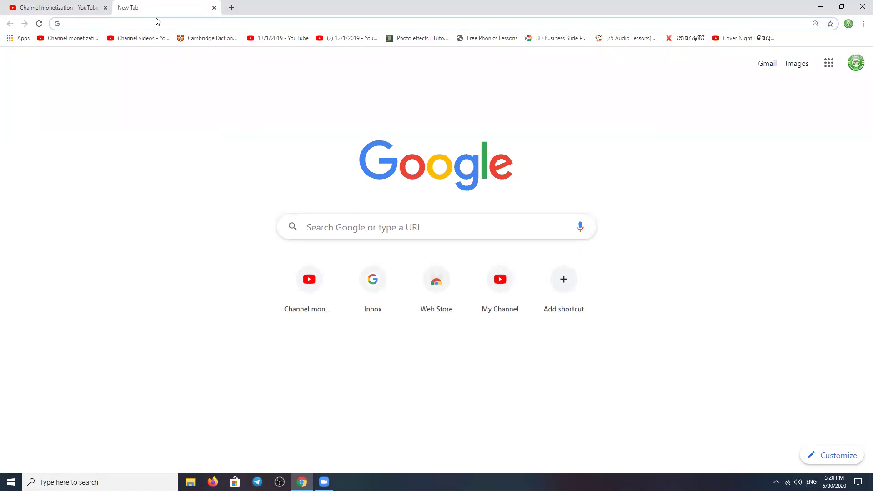
pyautogui.write('1000 layer')
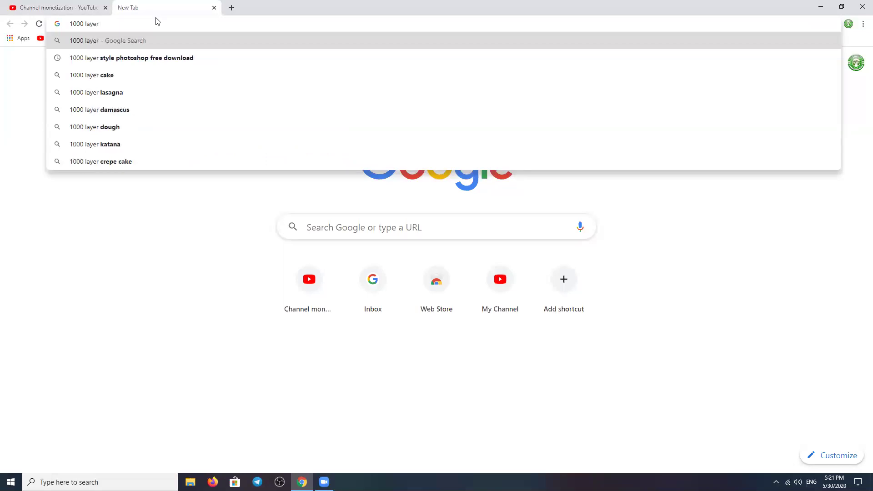
pyautogui.click(162, 60)
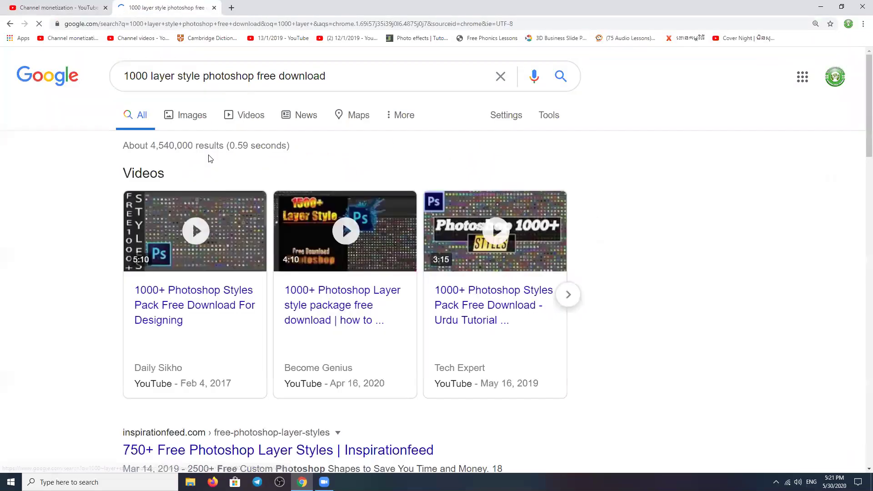
pyautogui.scroll(-3, 264, 364)
pyautogui.click(240, 316)
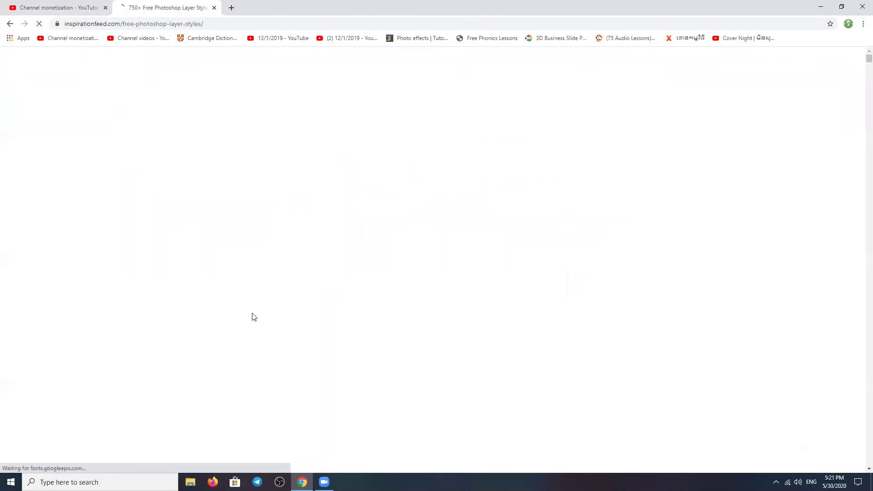
# - Skim the article on free Photoshop layer styles and copy its web address
pyautogui.scroll(-2, 522, 220)
pyautogui.scroll(-5, 550, 222)
pyautogui.scroll(5, 549, 237)
pyautogui.scroll(-2, 495, 319)
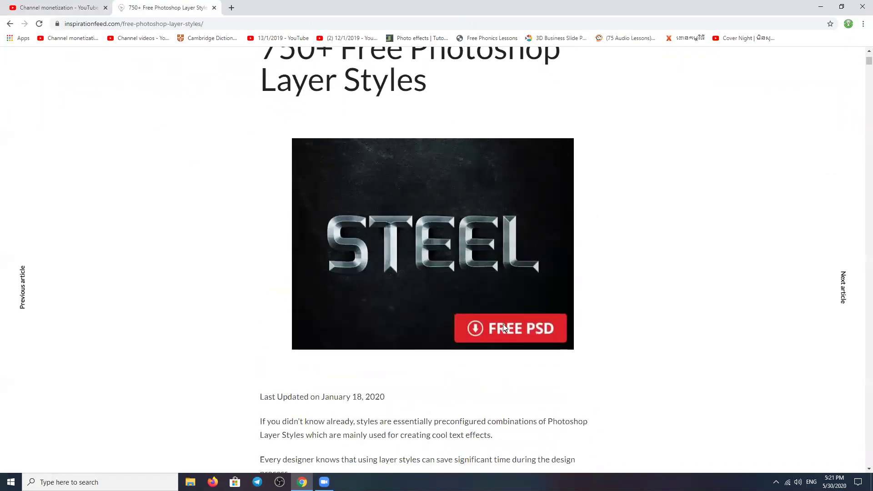
pyautogui.scroll(-8, 527, 329)
pyautogui.scroll(-6, 527, 333)
pyautogui.scroll(15, 527, 333)
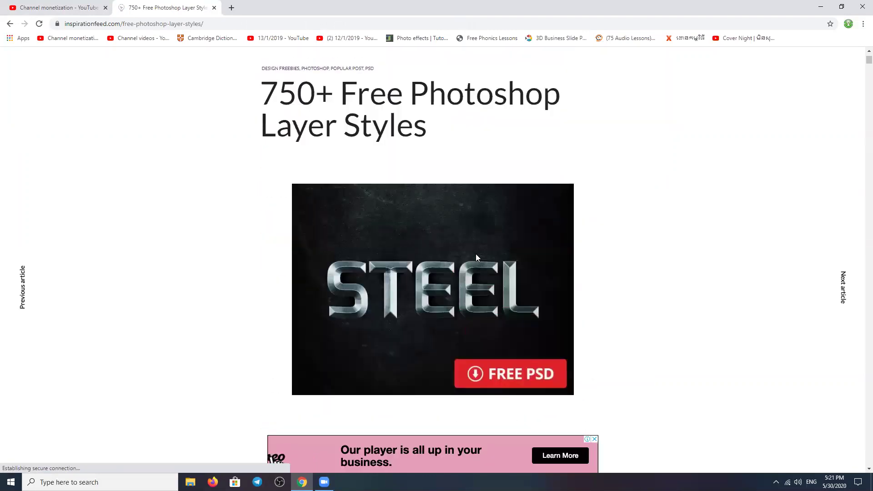
pyautogui.click(230, 23)
pyautogui.hotkey('ctrl', 'c')
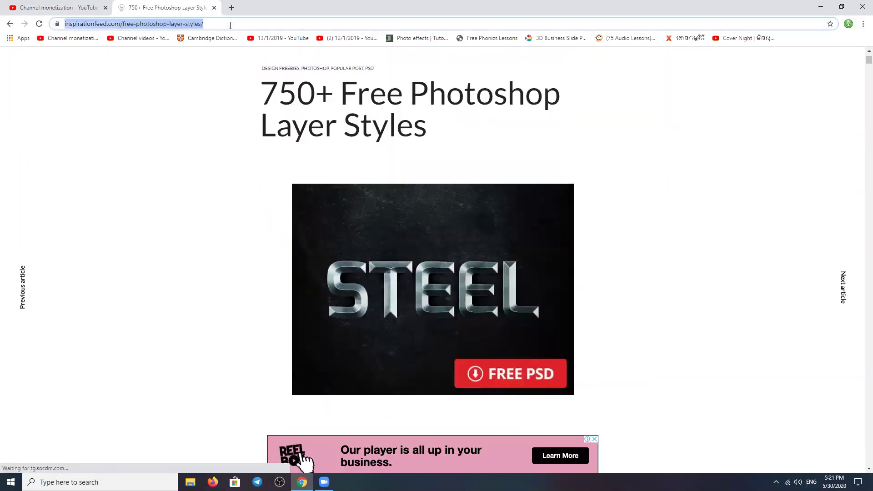
# - Return to the YouTube Studio upload defaults and paste the copied article address into the description
pyautogui.click(55, 8)
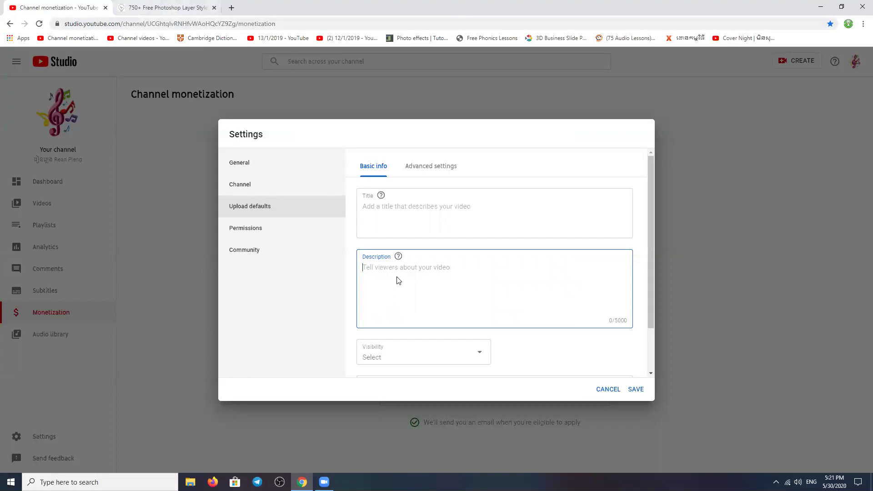
pyautogui.click(178, 6)
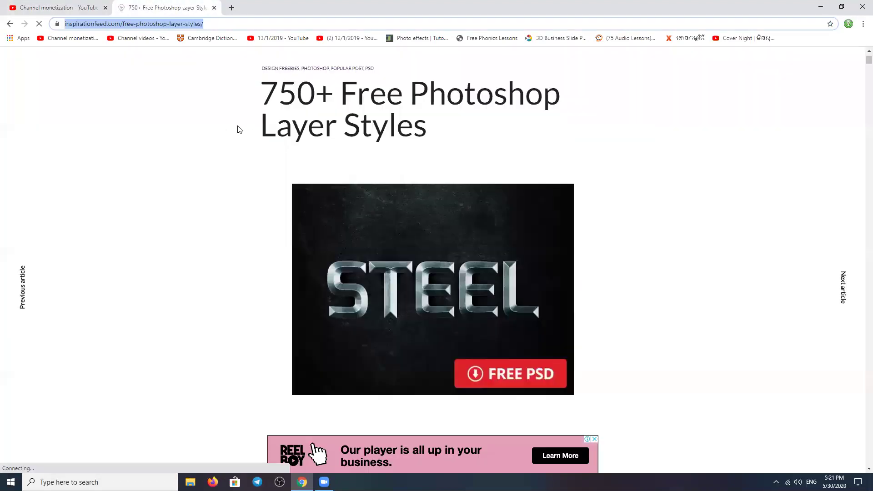
pyautogui.click(51, 3)
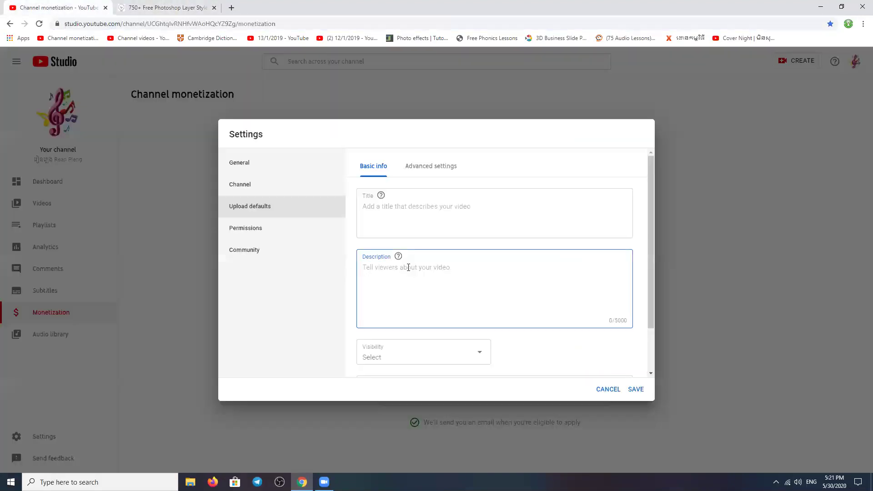
pyautogui.hotkey('ctrl', 'v')
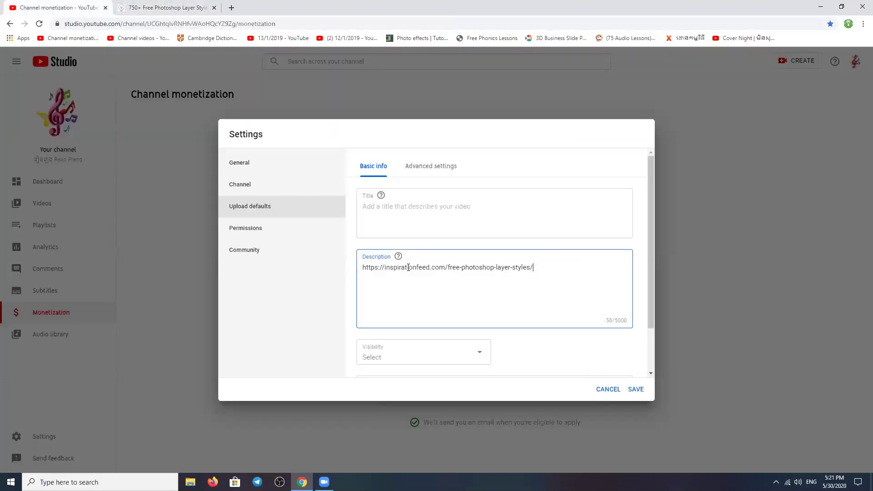
# - Insert the Khmer phrase "ចង់ដោនឡូតស្តាយ Phtoshop" in front of the article address in the default description
pyautogui.hotkey('alt', 'shift')
pyautogui.click(364, 267)
pyautogui.write('លិ')
pyautogui.write('សោ')
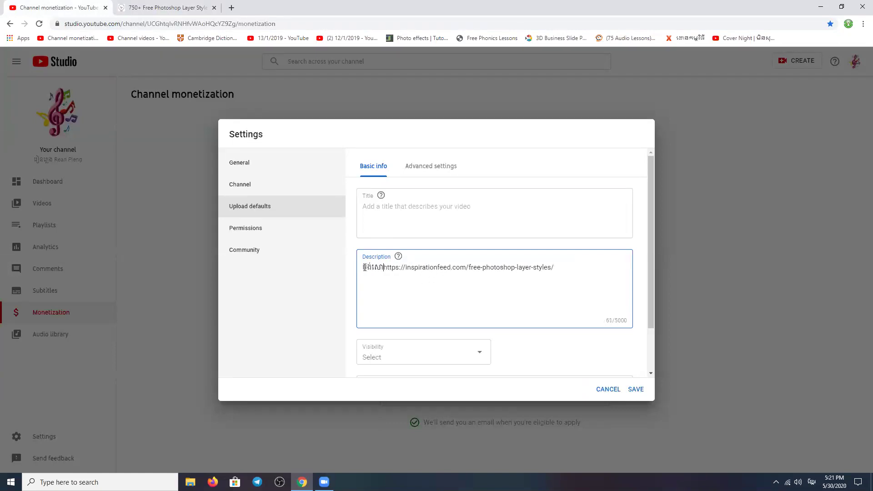
pyautogui.write('ដោយ')
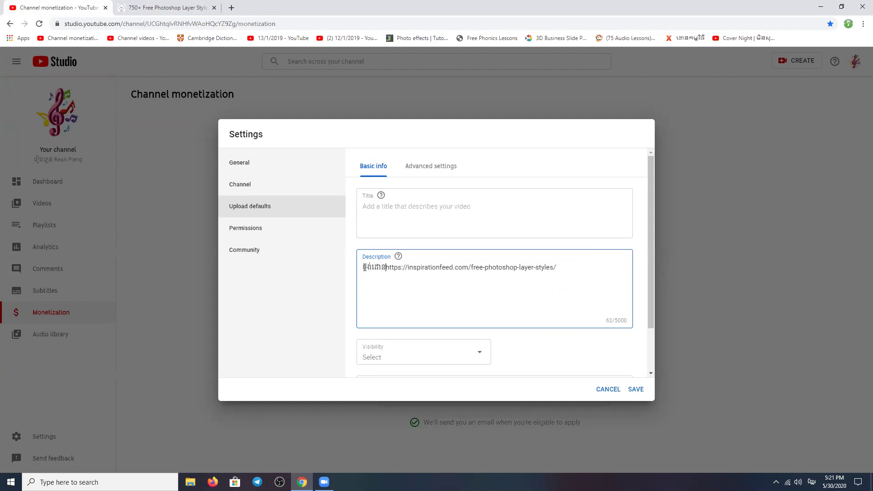
pyautogui.write('ូត')
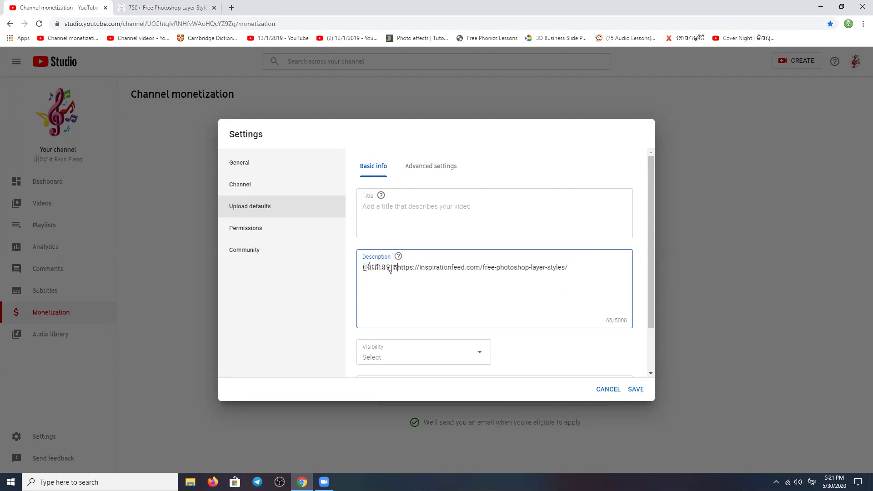
pyautogui.write('ស្លាយ')
pyautogui.hotkey('alt', 'shift')
pyautogui.write('Phto')
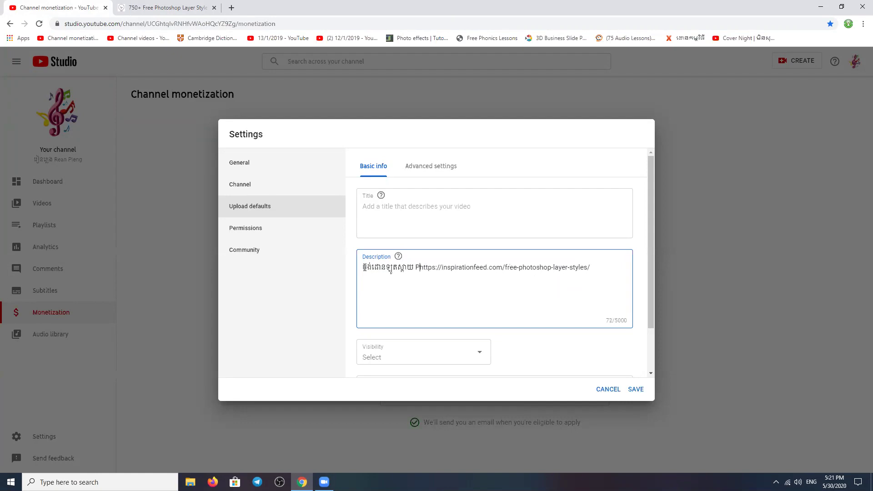
pyautogui.write('shop')
# - Continue the description sentence with "សូមចុចលើ link នេះ :" directly before the article address
pyautogui.hotkey('alt', 'shift')
pyautogui.write('សូម')
pyautogui.write('ចុចល')
pyautogui.write('ើ')
pyautogui.hotkey('alt', 'shift')
pyautogui.write('link')
pyautogui.hotkey('alt', 'shift')
pyautogui.write('នេះ')
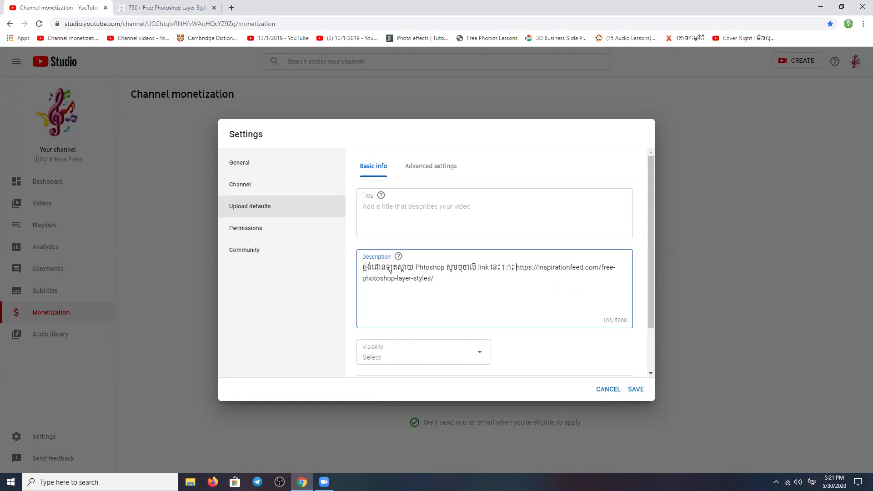
pyautogui.hotkey('alt', 'shift')
pyautogui.write(':')
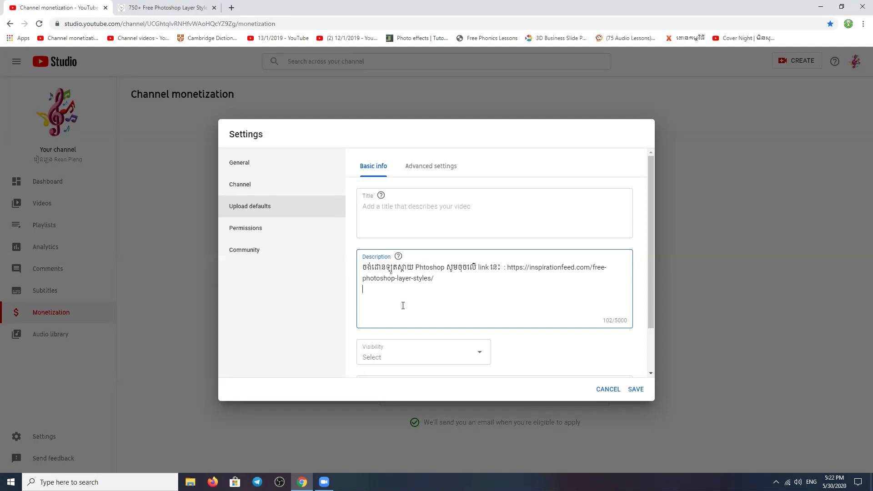
# - Review the description sentence with its link and the visibility and tags fields beneath it
pyautogui.scroll(-2, 405, 307)
pyautogui.scroll(2, 406, 308)
pyautogui.moveTo(450, 287); pyautogui.dragTo(343, 272)
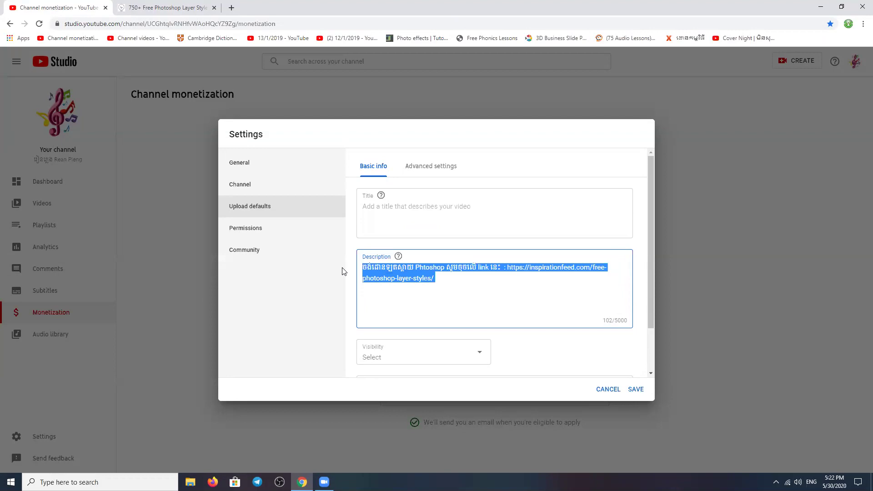
pyautogui.click(461, 274)
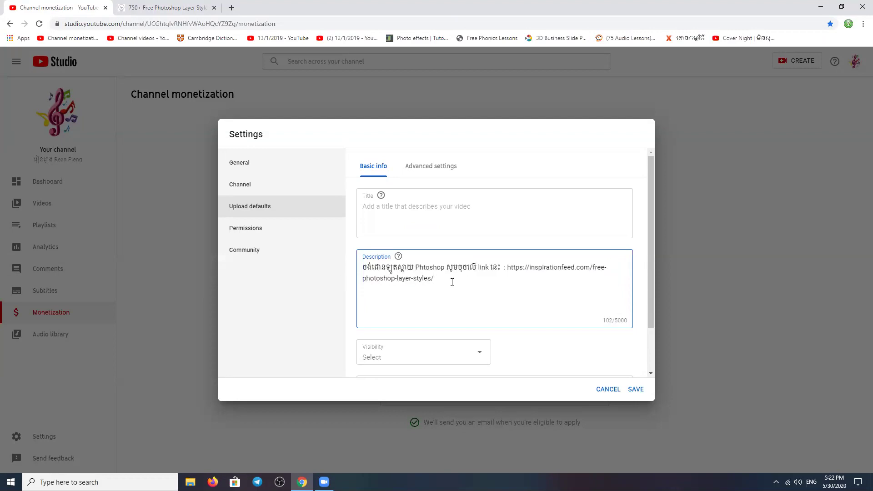
pyautogui.scroll(-1, 451, 287)
pyautogui.scroll(1, 450, 286)
pyautogui.scroll(-1, 449, 281)
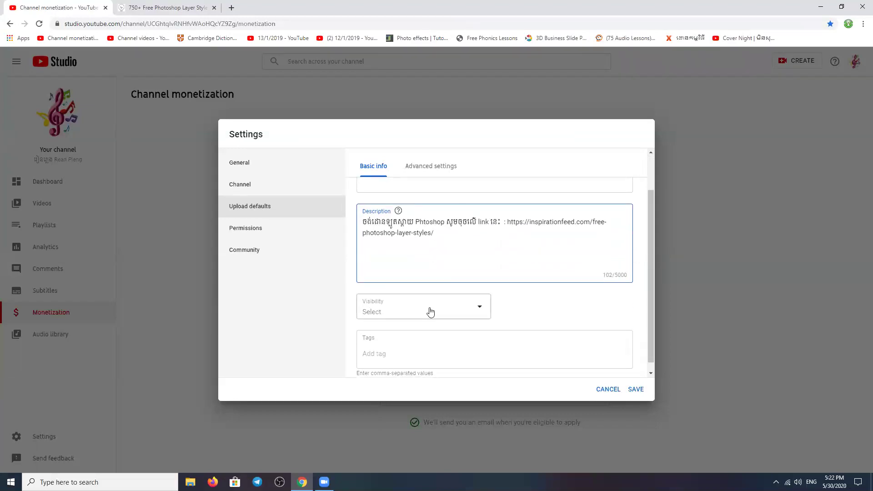
pyautogui.scroll(1, 431, 312)
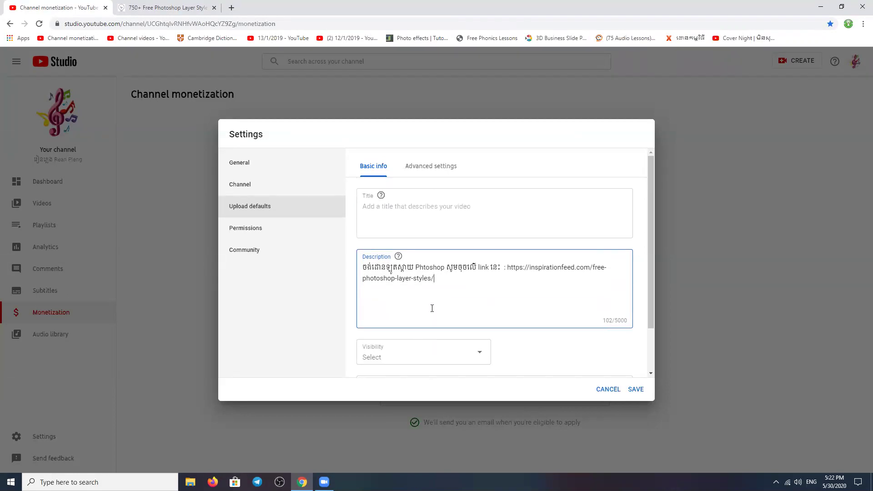
# - Add the lines "គាំទ្រ Page :" and "Our Official page :" below the article link in the description
pyautogui.hotkey('alt', 'shift')
pyautogui.write('គាំទ្រ')
pyautogui.hotkey('alt', 'shift')
pyautogui.write('Page :')
pyautogui.press('Return')
pyautogui.write('Our Official ')
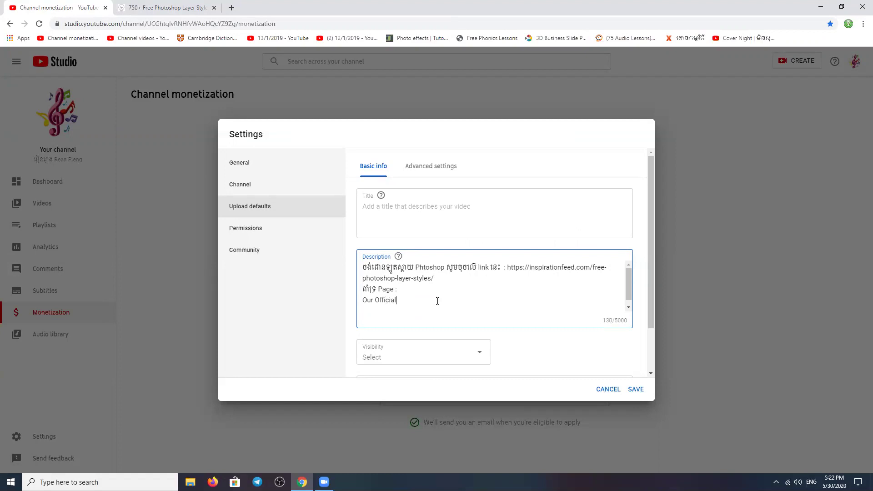
pyautogui.write('page :')
# - Add the lines "Instargram :" and "Facebook :" at the end of the description
pyautogui.press('Return')
pyautogui.write('Instargr')
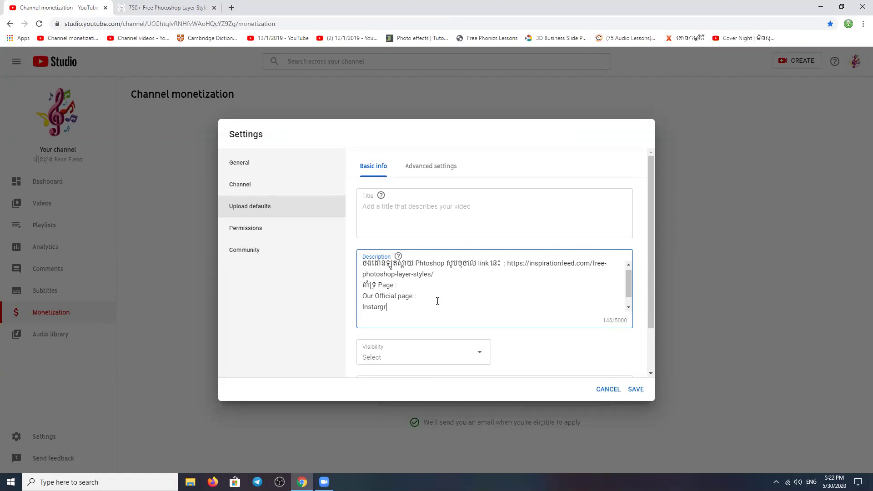
pyautogui.write('am]Fac')
pyautogui.press('BackSpace')
pyautogui.press('BackSpace')
pyautogui.press('BackSpace')
pyautogui.press('Return')
pyautogui.write('Facebook :')
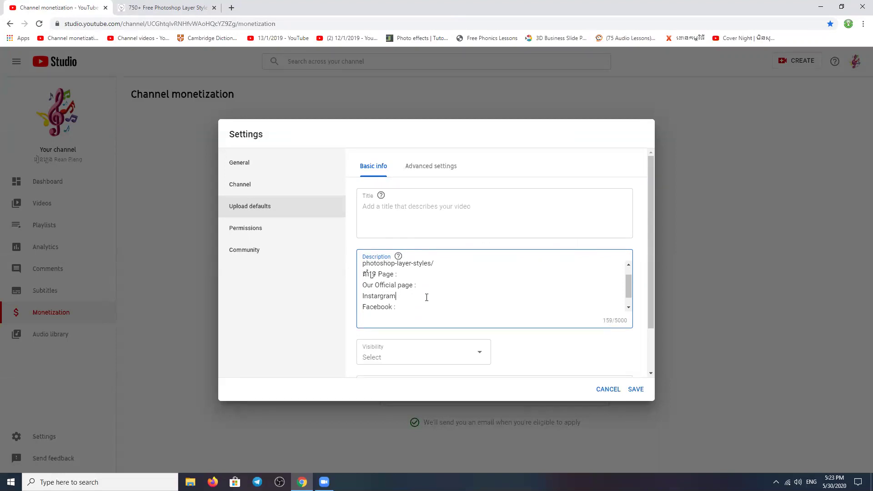
pyautogui.click(427, 298)
# - Open facebook.com in a new tab, go to the Cambodian Online Teacher page and copy its web address
pyautogui.click(231, 8)
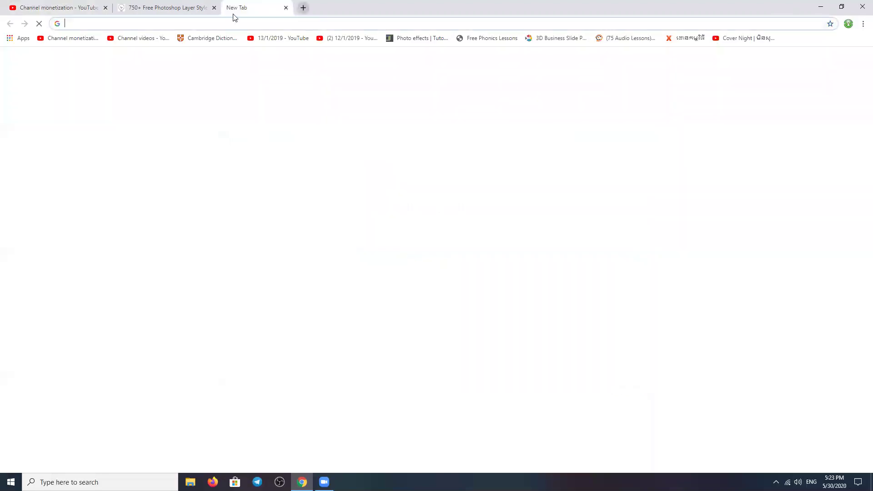
pyautogui.write('facebook.com')
pyautogui.press('Return')
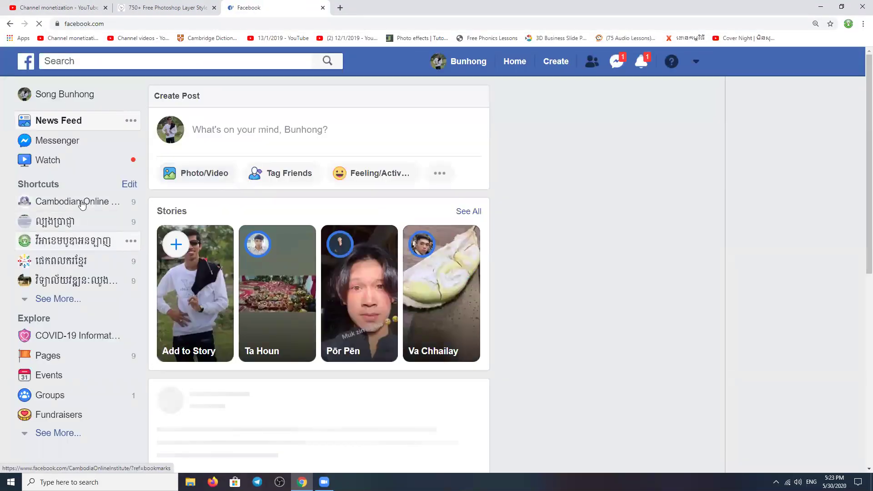
pyautogui.click(82, 205)
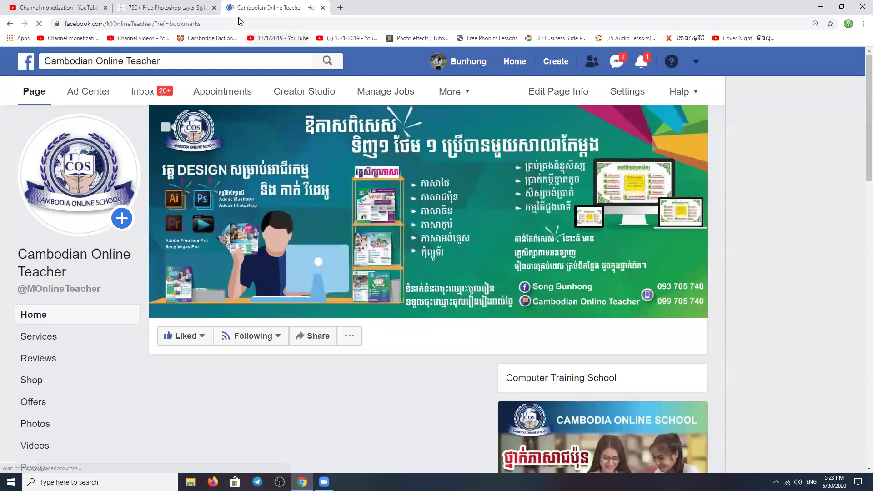
pyautogui.click(237, 24)
pyautogui.hotkey('ctrl', 'c')
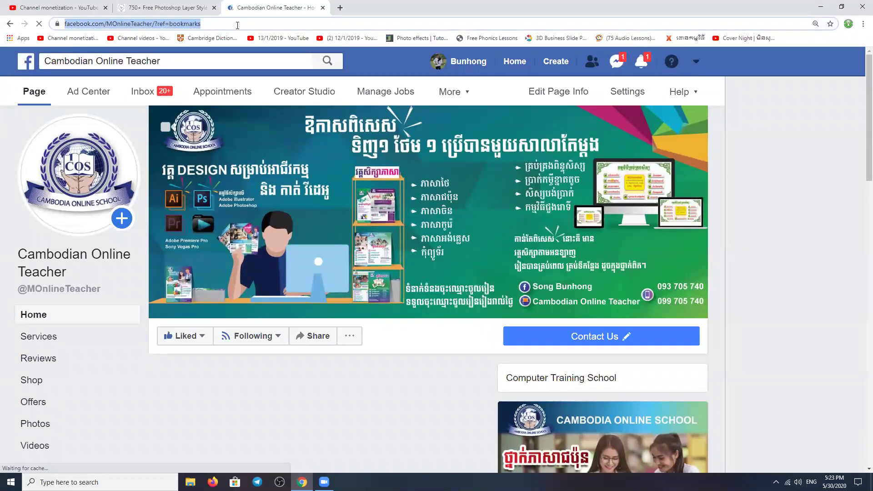
# - Close the Photoshop layer styles article and return to the YouTube Studio upload defaults
pyautogui.click(190, 5)
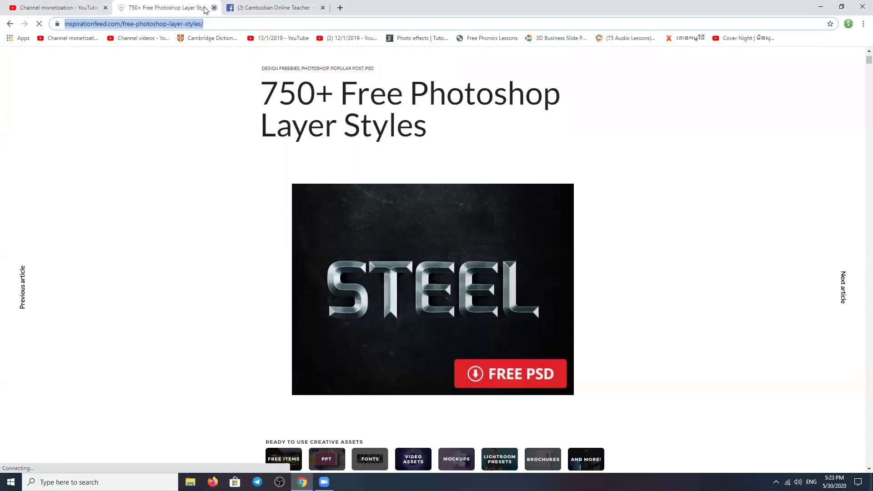
pyautogui.click(214, 7)
pyautogui.click(53, 5)
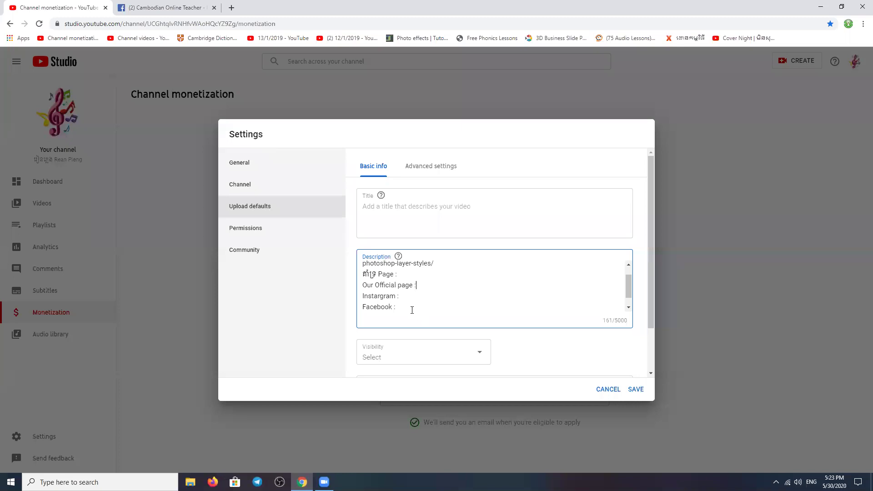
# - Delete the Photoshop link sentence and the "គាំទ្រ Page :" line from the description
pyautogui.scroll(1, 412, 310)
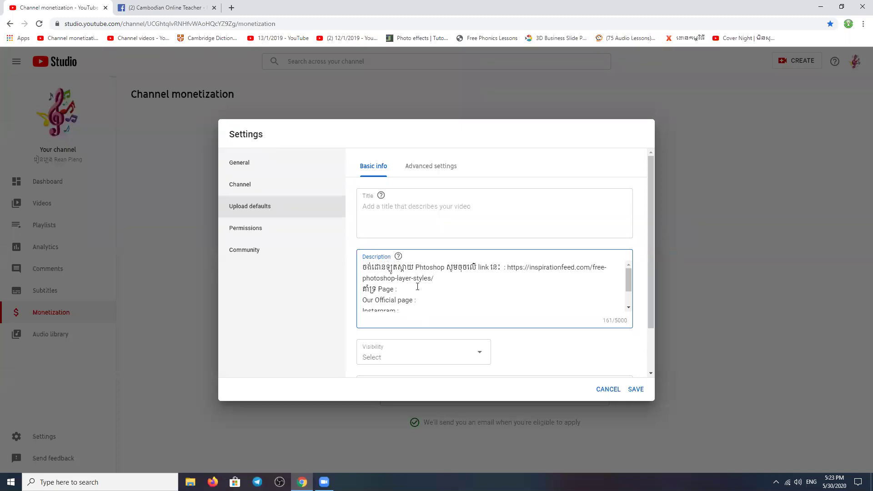
pyautogui.moveTo(436, 278); pyautogui.dragTo(326, 264)
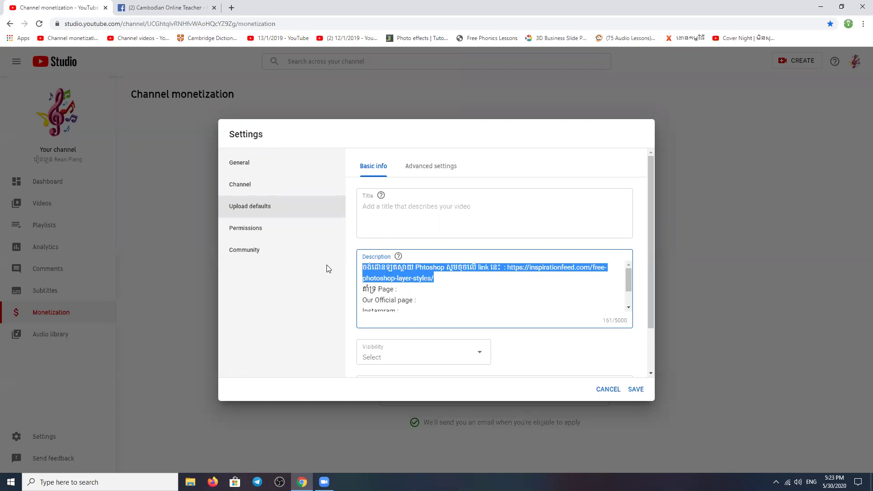
pyautogui.press('BackSpace')
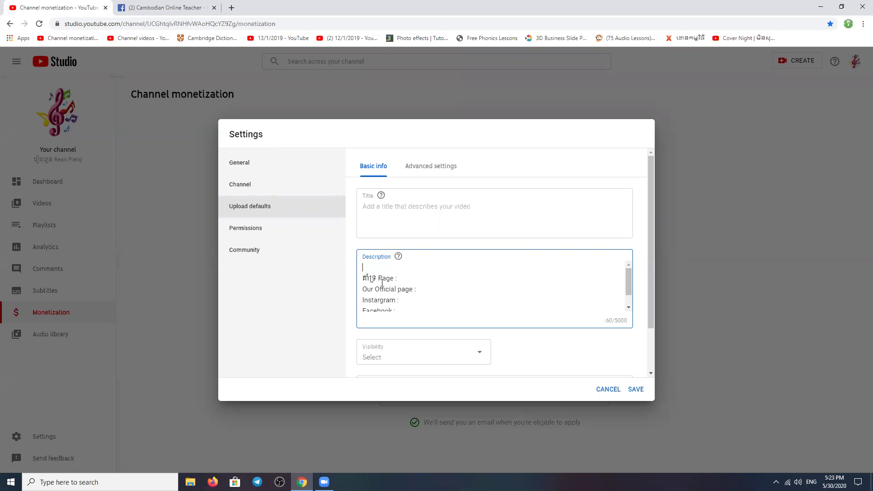
pyautogui.press('BackSpace')
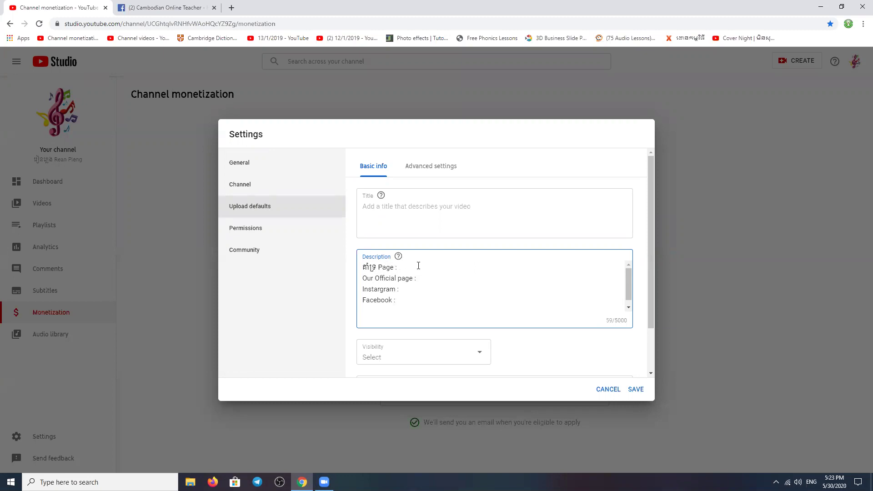
pyautogui.moveTo(406, 271); pyautogui.dragTo(350, 270)
pyautogui.press('BackSpace')
pyautogui.press('Delete')
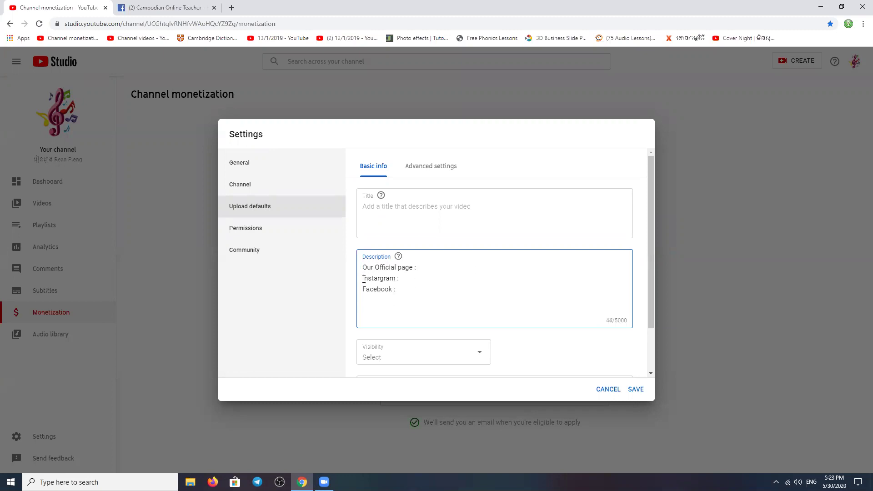
# - Change the Facebook label to "Facebook Page :" and paste the copied page address after it
pyautogui.press('BackSpace')
pyautogui.press('BackSpace')
pyautogui.press('BackSpace')
pyautogui.write('ge')
pyautogui.hotkey('ctrl', 'v')
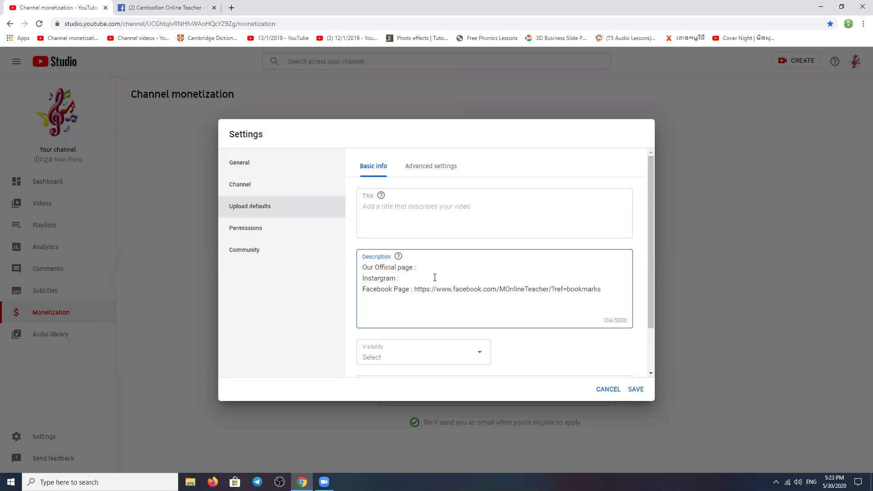
pyautogui.write('b')
pyautogui.press('BackSpace')
# - Open My Channel on YouTube in a new tab and browse its uploaded videos
pyautogui.click(173, 7)
pyautogui.click(77, 7)
pyautogui.click(231, 8)
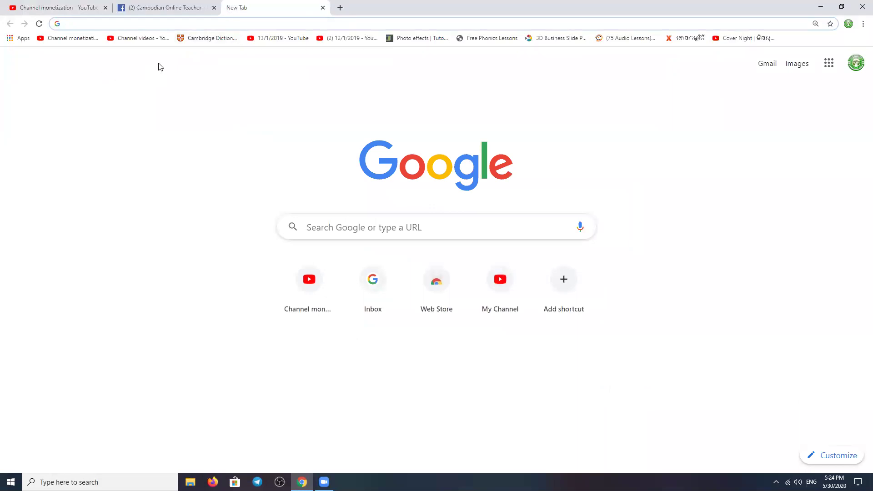
pyautogui.click(502, 281)
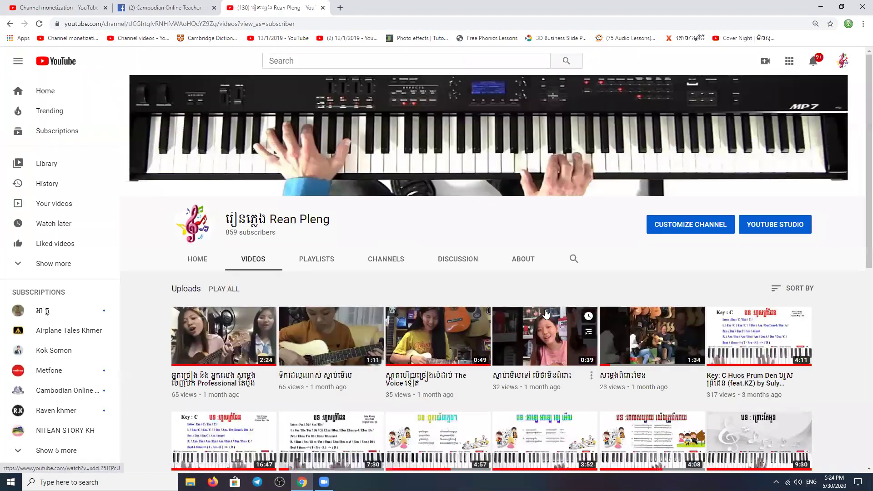
pyautogui.scroll(-2, 546, 318)
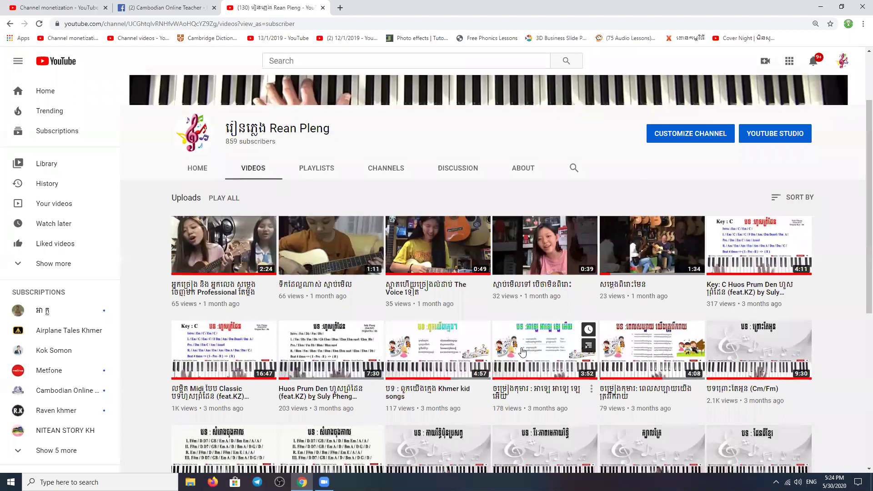
pyautogui.scroll(2, 426, 285)
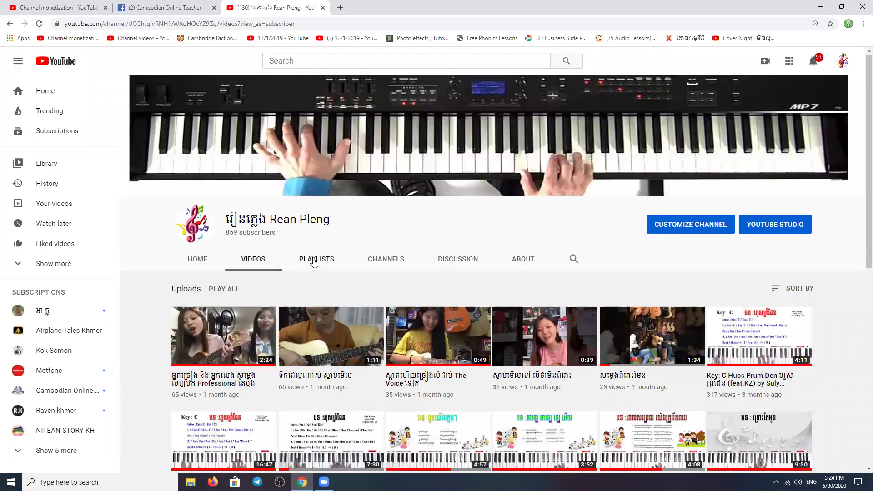
# - Open the channel's created playlist in the player and copy its web address
pyautogui.click(313, 260)
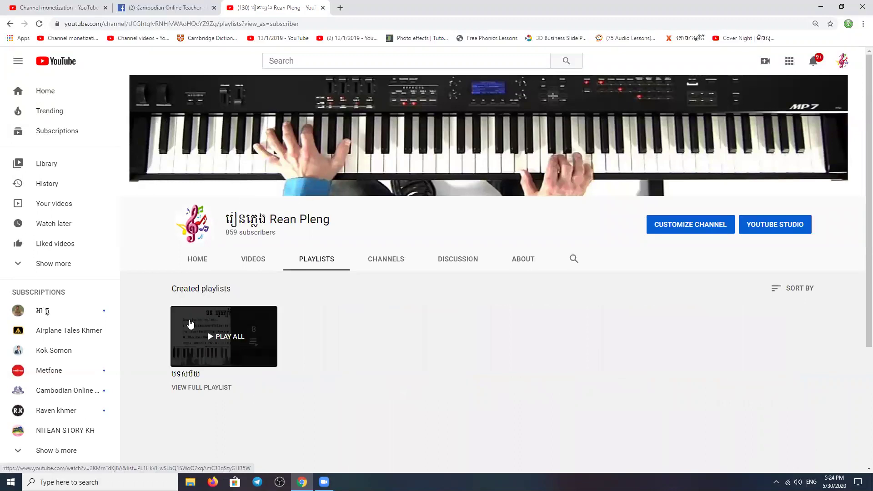
pyautogui.click(229, 324)
pyautogui.click(81, 397)
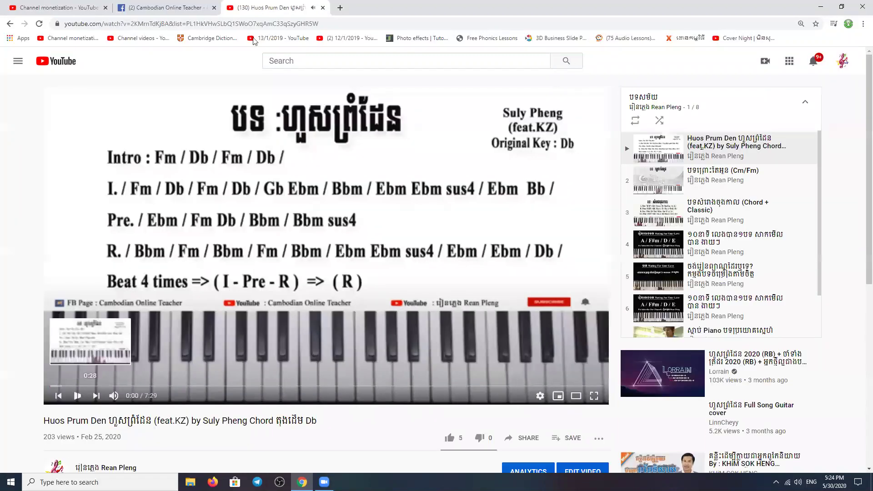
pyautogui.click(282, 26)
pyautogui.hotkey('ctrl', 'c')
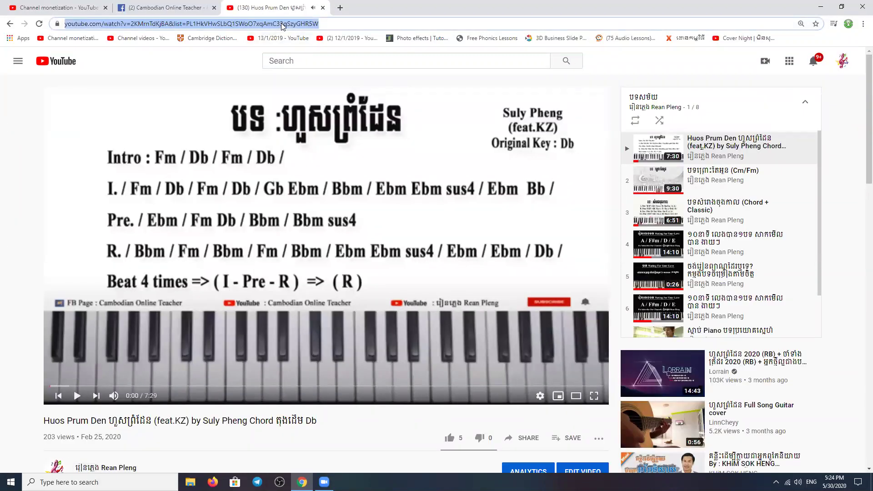
# - Back in YouTube Studio, paste the playlist address after "Our Official page :" and delete the "Instargram :" line
pyautogui.click(54, 7)
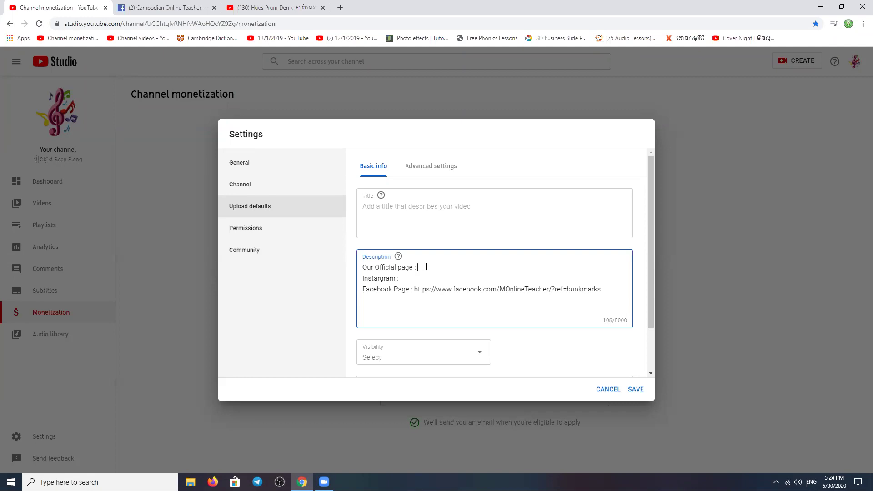
pyautogui.hotkey('ctrl', 'v')
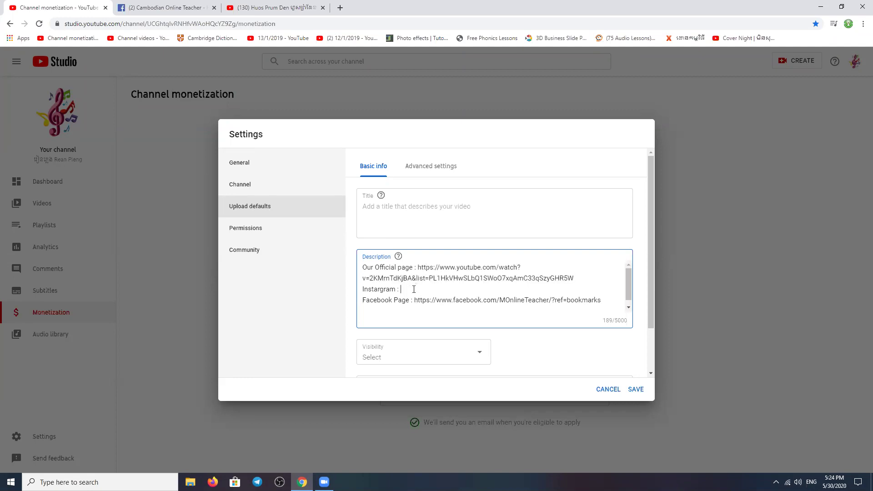
pyautogui.press('BackSpace')
pyautogui.press('BackSpace')
pyautogui.press('BackSpace')
pyautogui.press('BackSpace')
pyautogui.press('BackSpace')
pyautogui.press('BackSpace')
pyautogui.press('BackSpace')
pyautogui.press('BackSpace')
pyautogui.click(610, 299)
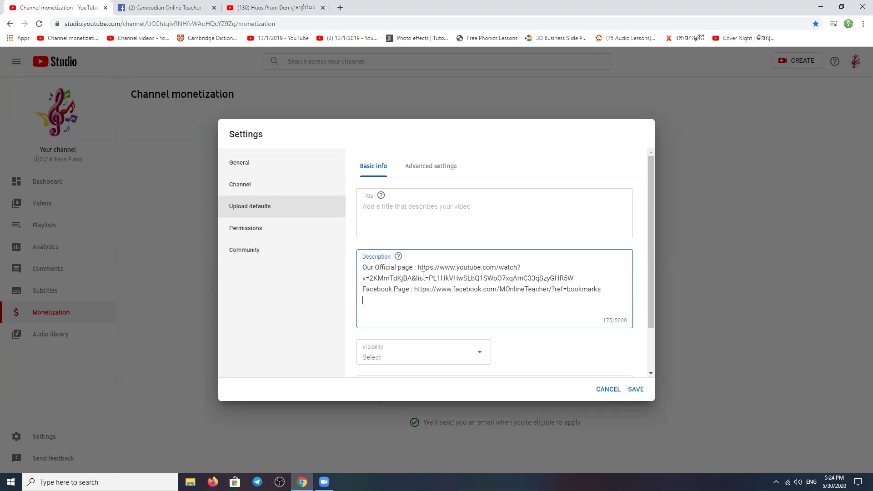
# - Set the default upload visibility to Public
pyautogui.scroll(-2, 437, 279)
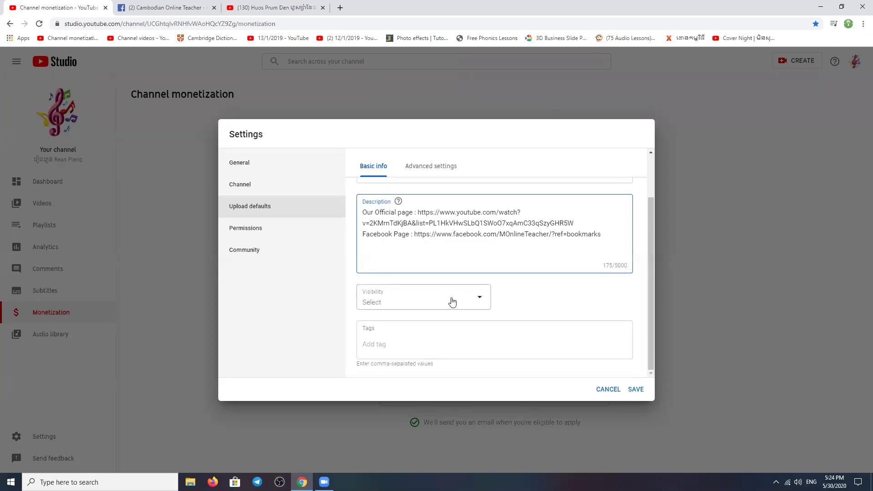
pyautogui.click(452, 302)
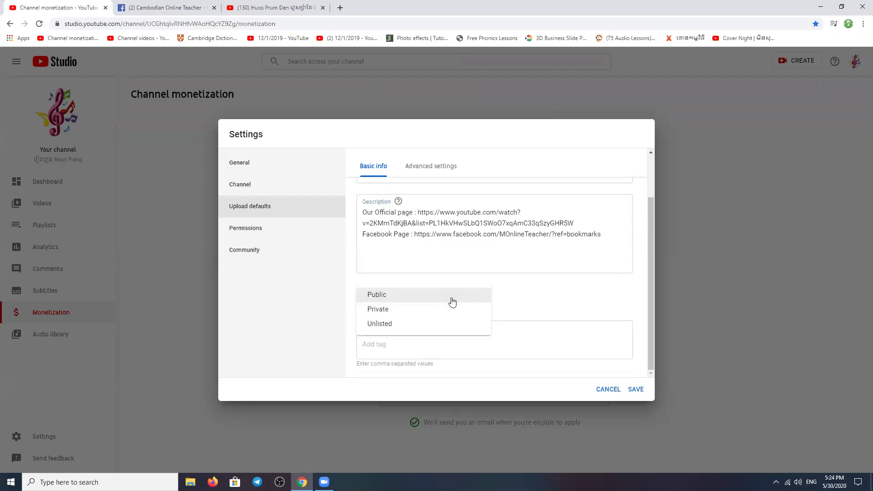
pyautogui.click(406, 298)
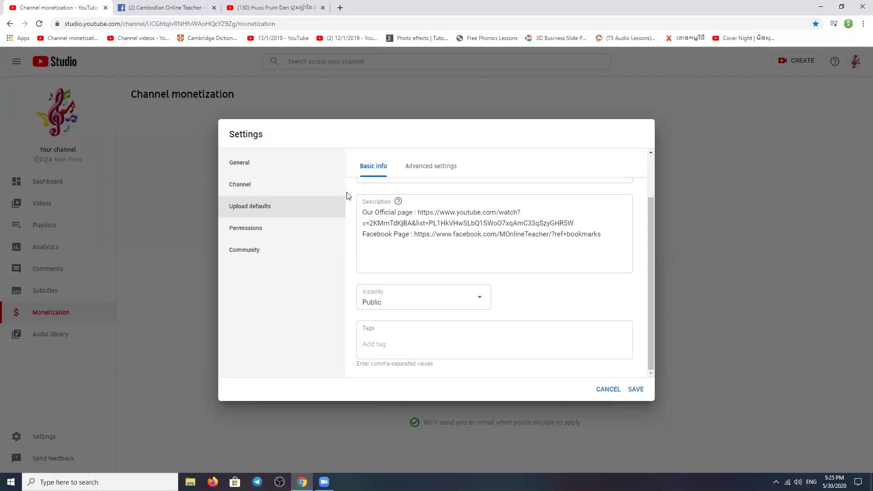
# - Open My Channel in a new tab, close the playlist video's tab, and start a new video upload
pyautogui.click(339, 7)
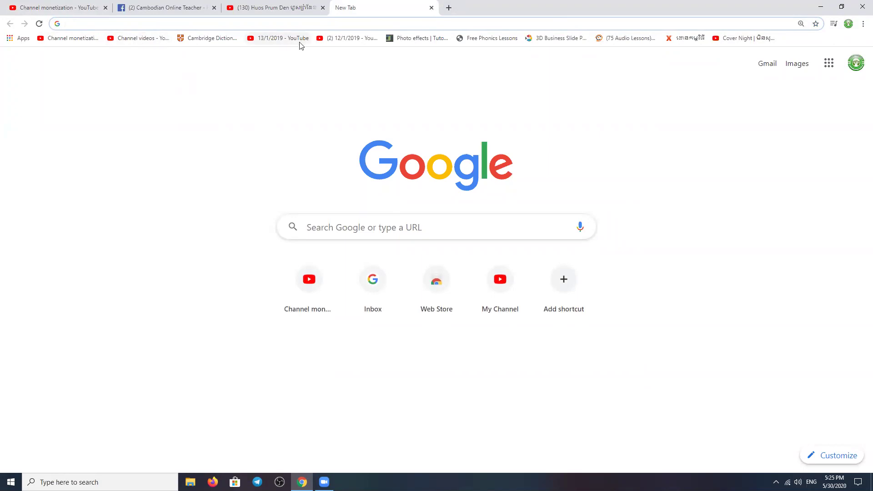
pyautogui.click(486, 292)
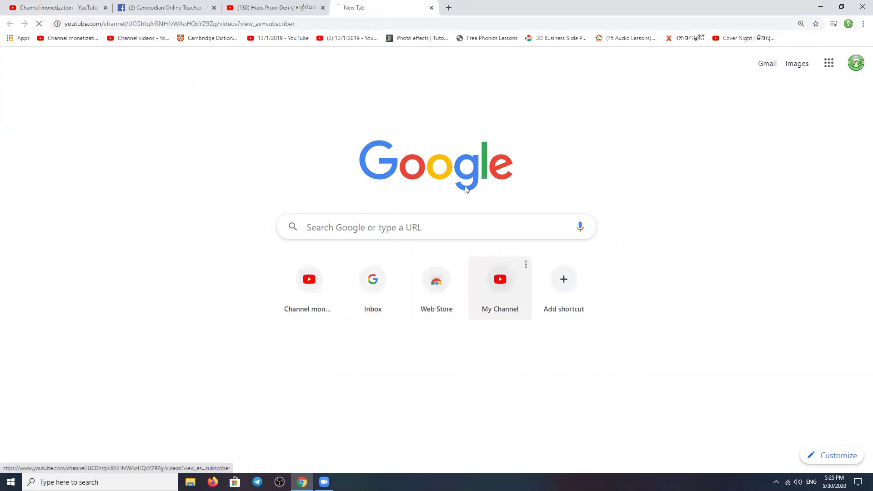
pyautogui.click(296, 4)
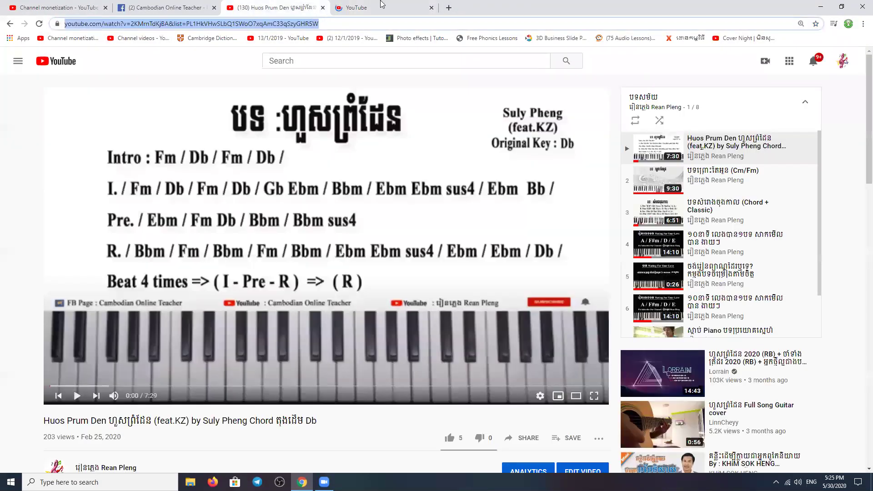
pyautogui.click(323, 7)
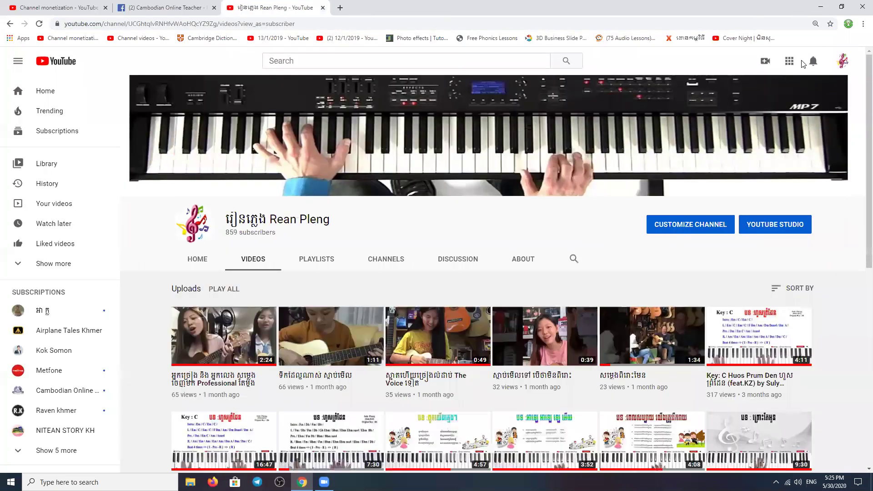
pyautogui.click(765, 60)
pyautogui.click(784, 93)
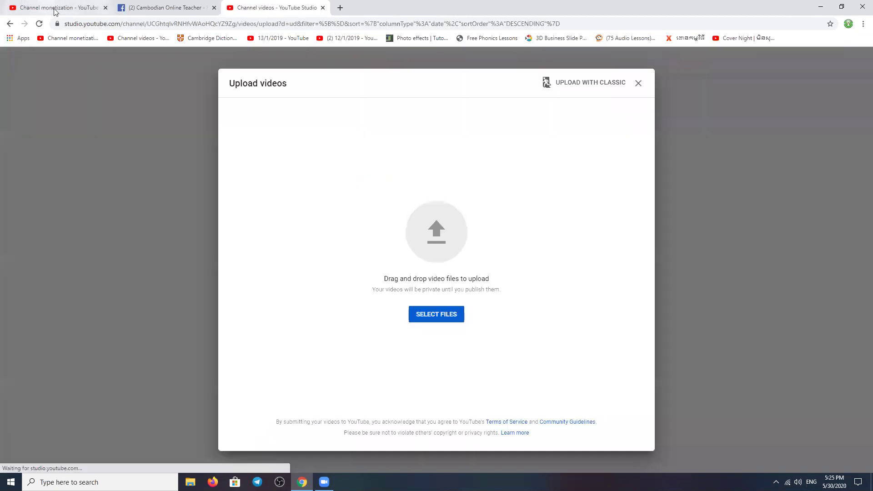
# - Choose the Slideshow video from the computer's Videos folder and upload it
pyautogui.click(437, 238)
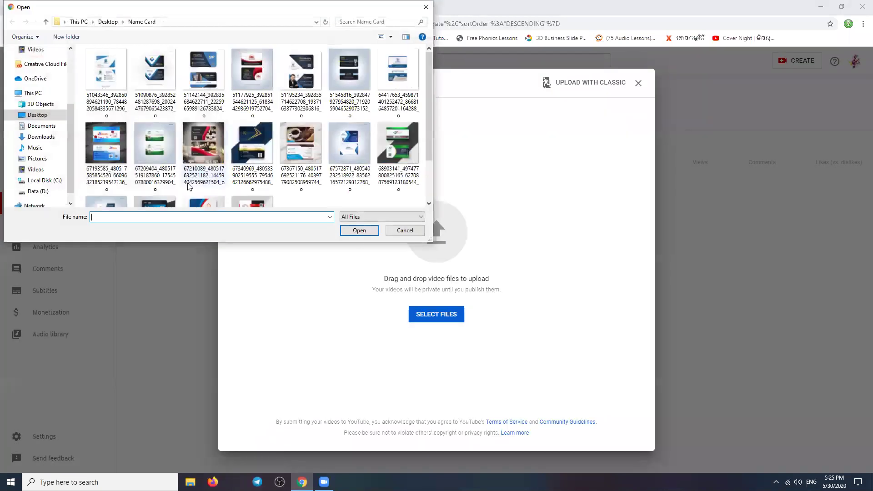
pyautogui.scroll(-1, 44, 157)
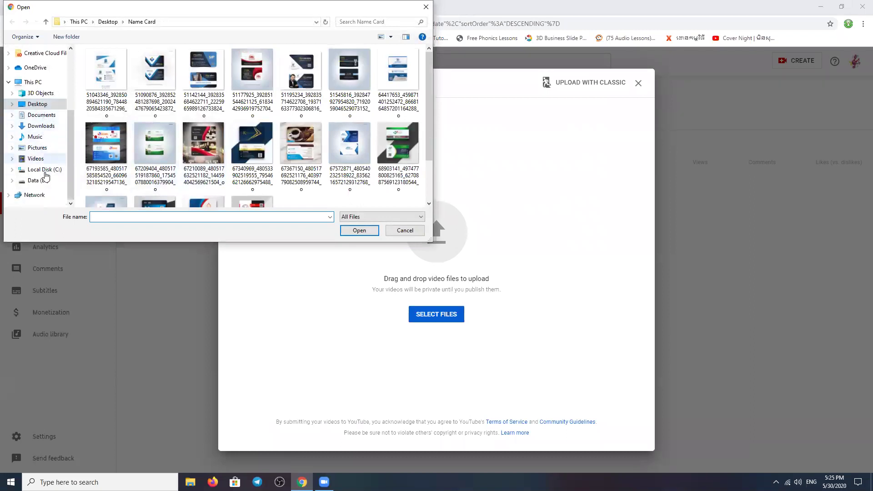
pyautogui.click(45, 160)
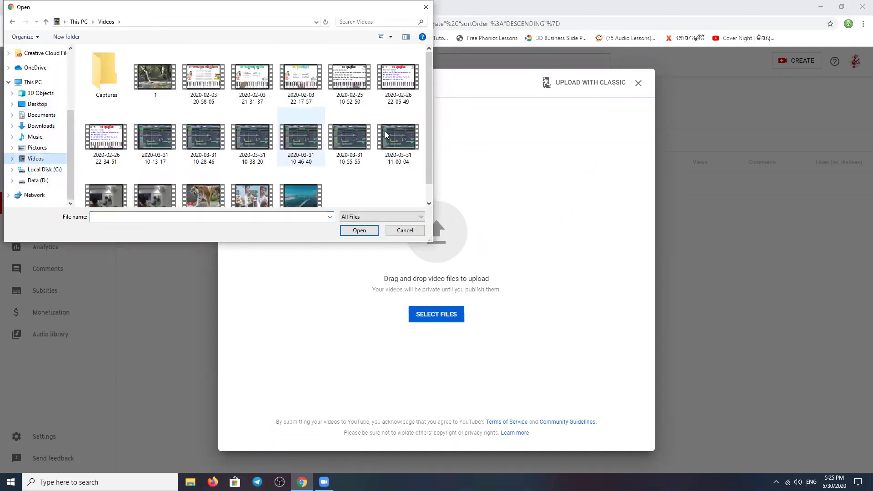
pyautogui.scroll(-1, 385, 131)
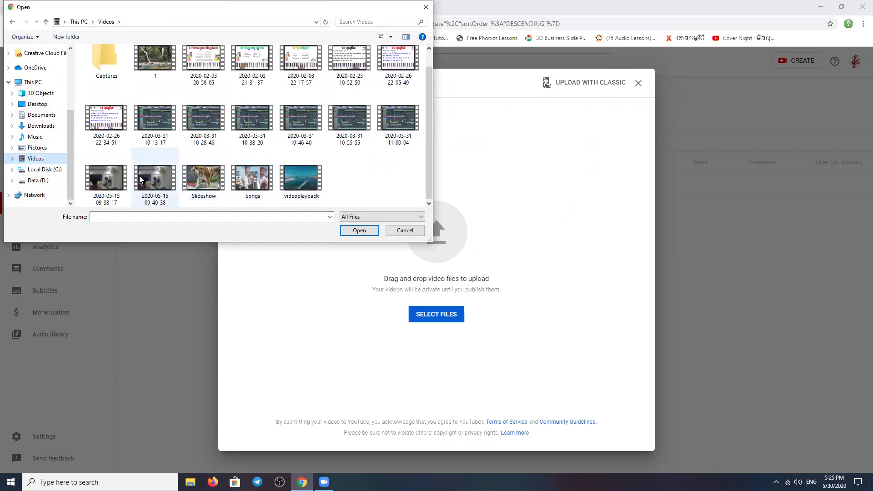
pyautogui.click(204, 177)
pyautogui.click(359, 230)
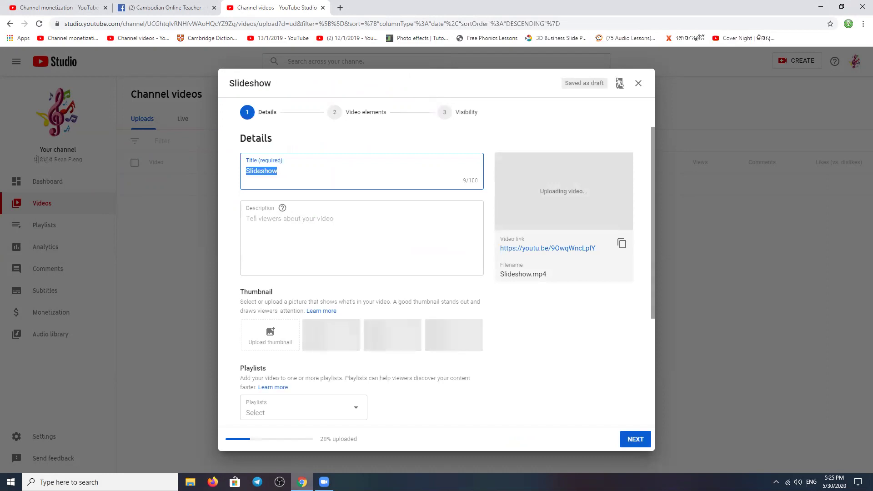
# - Replace the uploaded video's title with "លទ្ធផលកាត់ Premiere Slide show"
pyautogui.click(288, 223)
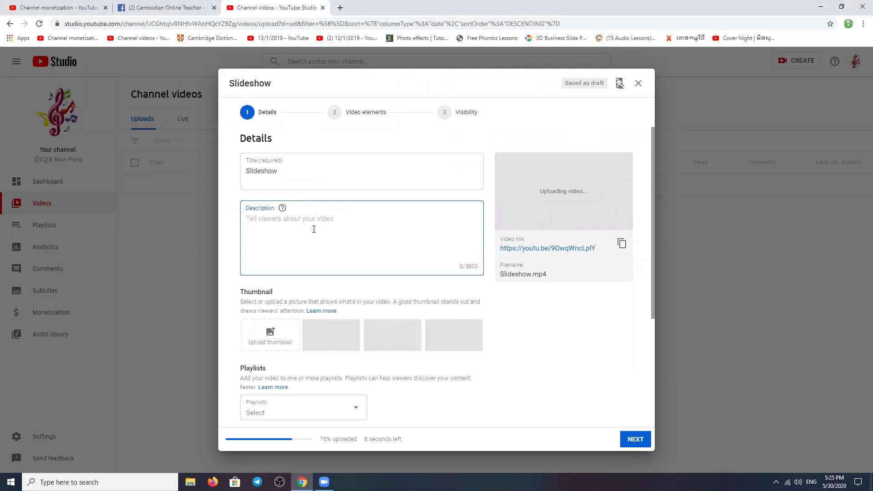
pyautogui.click(295, 172)
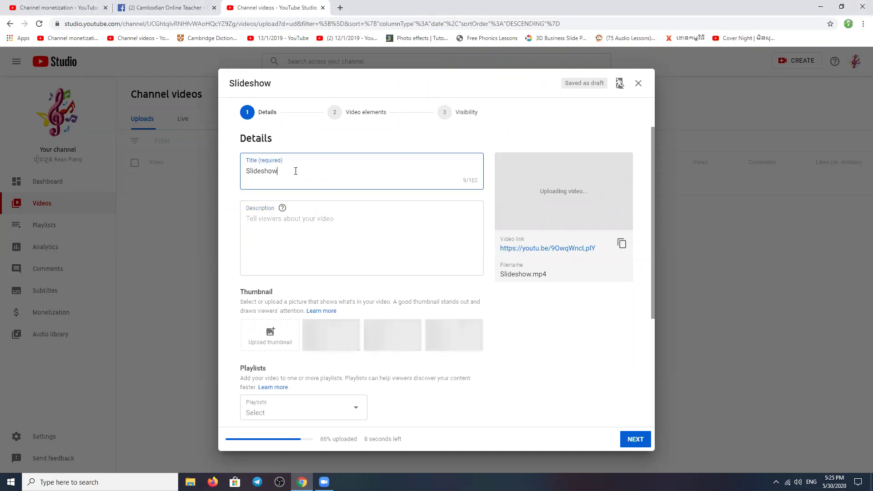
pyautogui.press('BackSpace')
pyautogui.press('BackSpace')
pyautogui.press('BackSpace')
pyautogui.press('BackSpace')
pyautogui.press('BackSpace')
pyautogui.press('BackSpace')
pyautogui.press('BackSpace')
pyautogui.press('BackSpace')
pyautogui.write('s')
pyautogui.press('BackSpace')
pyautogui.press('BackSpace')
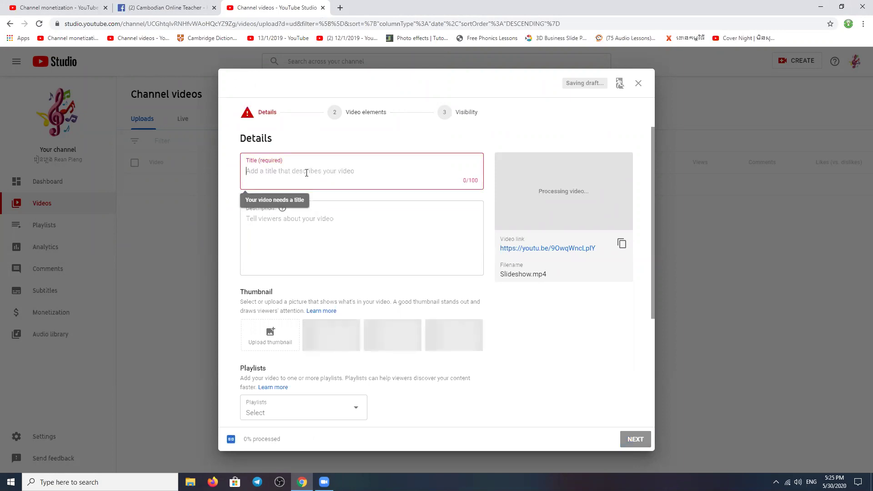
pyautogui.write('លទ្')
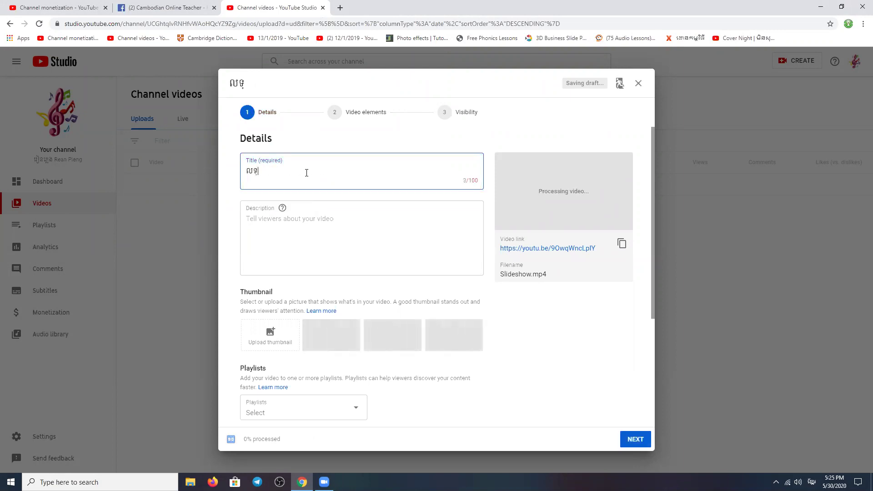
pyautogui.write('ធផលកាត់')
pyautogui.hotkey('alt', 'shift')
pyautogui.write('Premiere ')
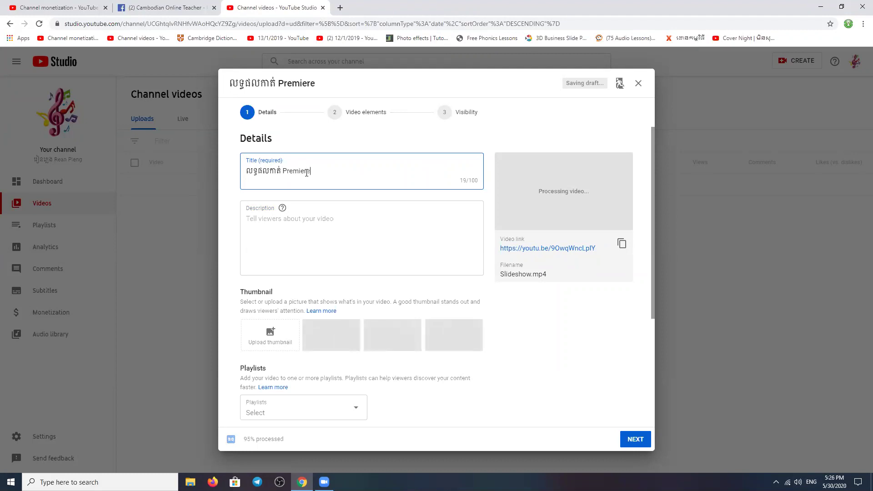
pyautogui.write('Slide show')
# - Fill the uploaded video's description with three lines of repeated "k" as placeholder text
pyautogui.click(302, 226)
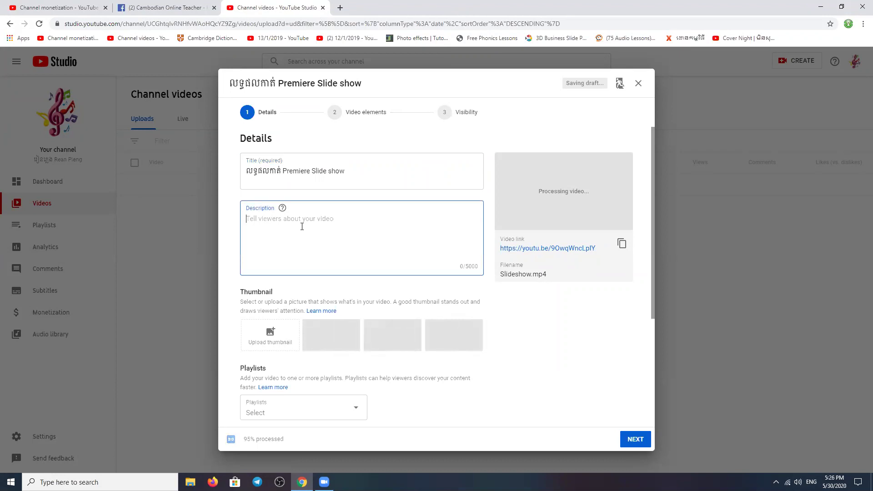
pyautogui.write('kkkkkkkkkkkkkkkkkk')
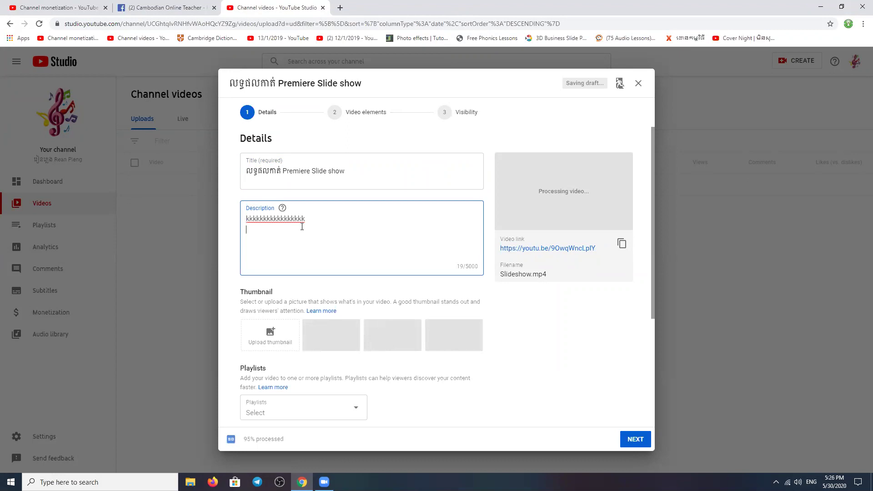
pyautogui.press('Return')
pyautogui.write('kkkkkkkkkkkkkkkk')
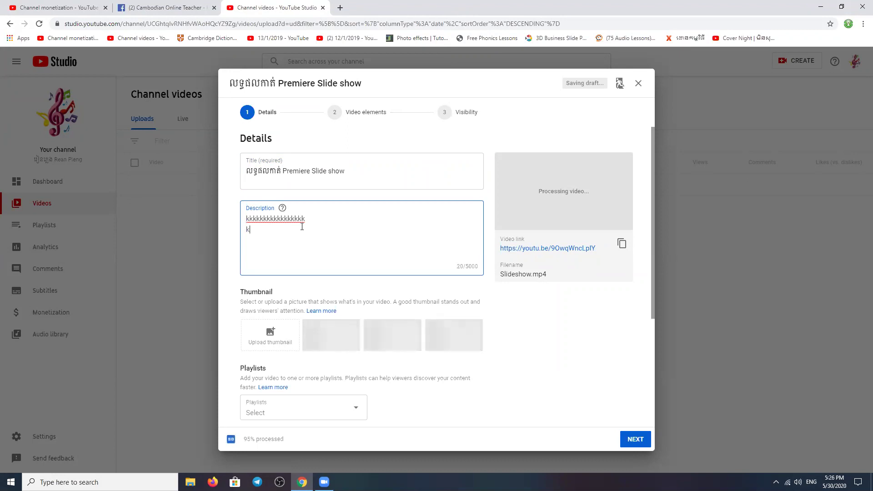
pyautogui.press('Return')
pyautogui.write('kkkkkkkkkkkkk')
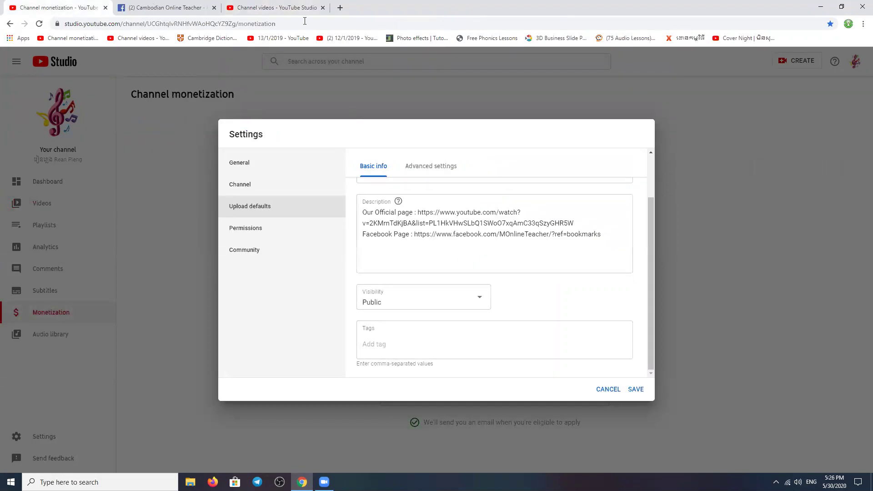
# - Compare the upload draft's description with the default description in the channel's upload settings
pyautogui.click(276, 7)
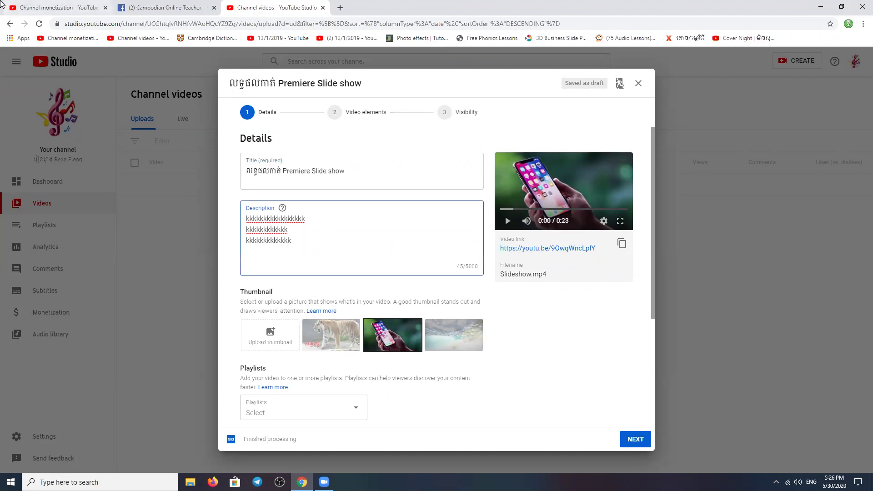
pyautogui.click(54, 8)
pyautogui.click(449, 248)
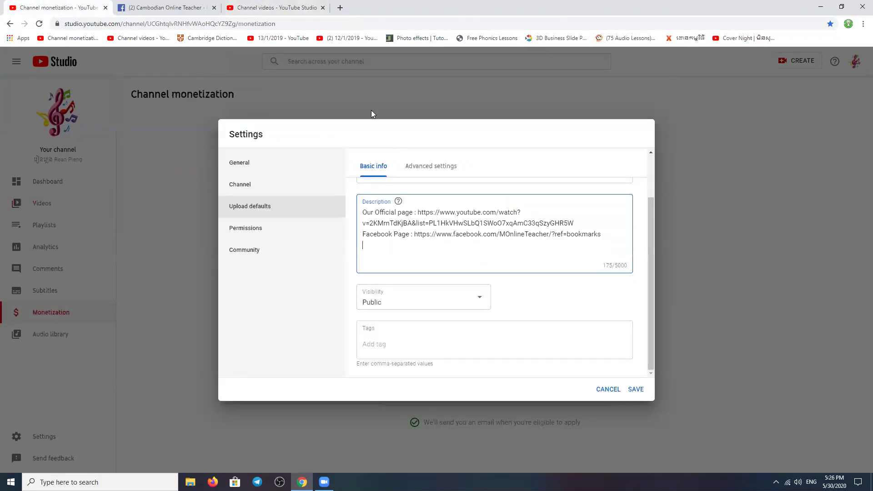
# - Open YouTube in a new tab, play the "Kachong Kadock Tirk Chun (Official MV Cover)" video and skip its ad
pyautogui.click(340, 7)
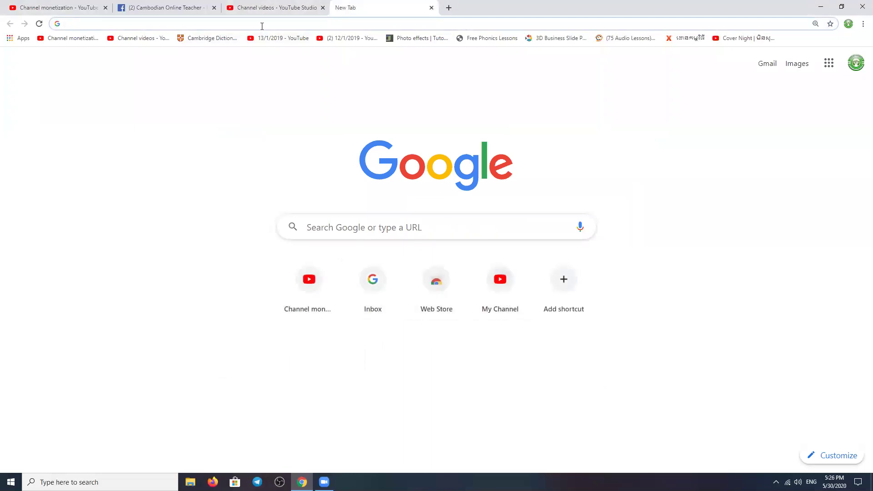
pyautogui.write('y')
pyautogui.press('Return')
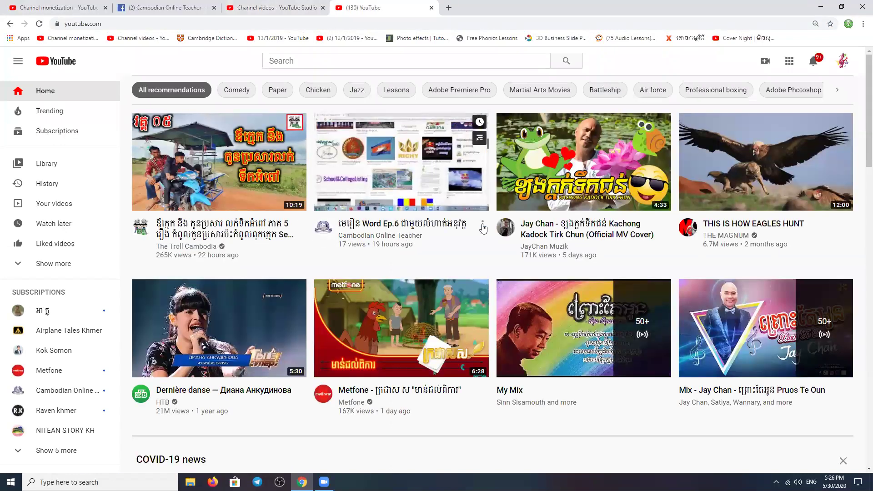
pyautogui.click(607, 185)
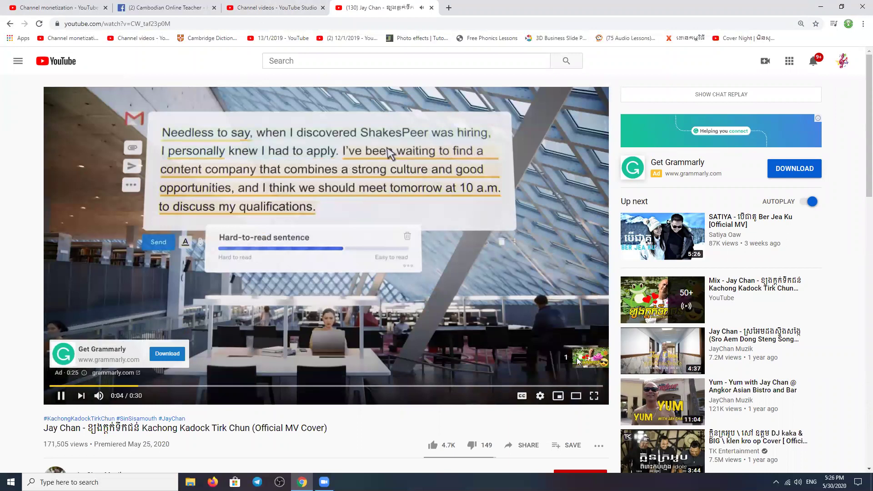
pyautogui.click(581, 360)
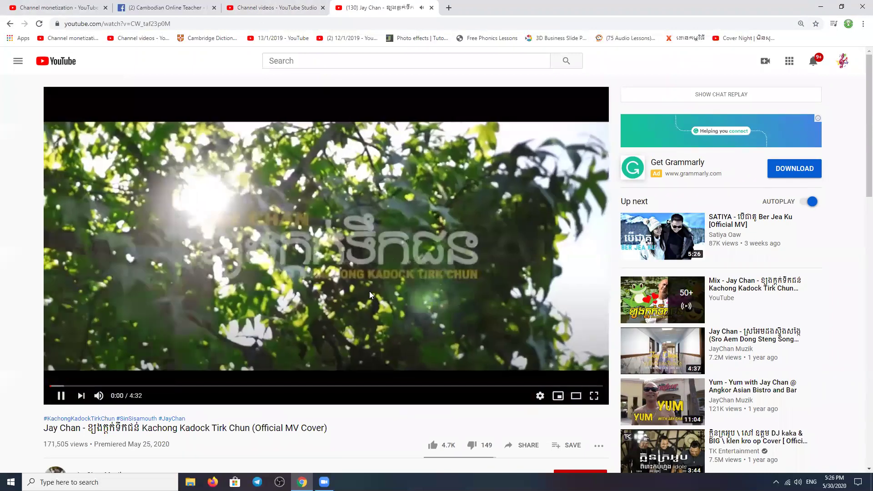
# - Expand the music video's full description and examine its credits, sponsors, social media links and website lines
pyautogui.scroll(-4, 359, 293)
pyautogui.scroll(-1, 339, 295)
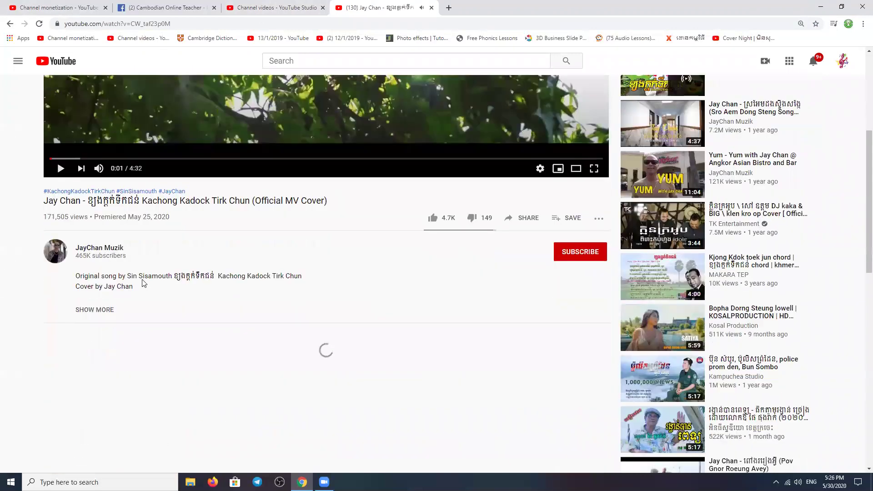
pyautogui.click(109, 310)
pyautogui.moveTo(76, 275); pyautogui.dragTo(172, 425)
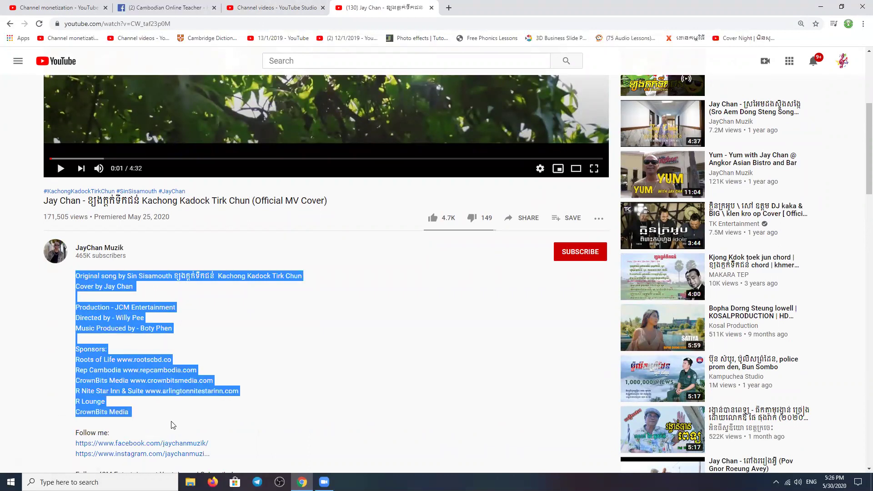
pyautogui.scroll(-1, 172, 425)
pyautogui.click(358, 414)
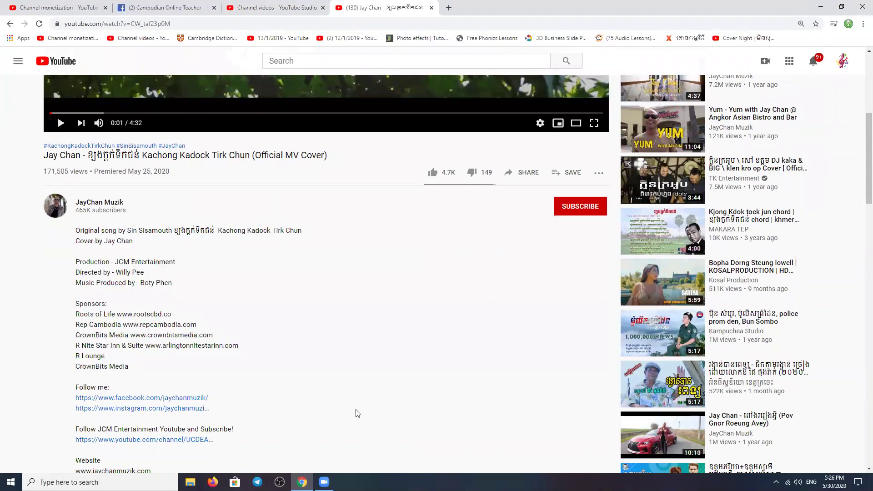
pyautogui.scroll(-2, 291, 409)
pyautogui.scroll(-3, 194, 384)
pyautogui.scroll(3, 195, 384)
# - Review the default description in the channel settings, and delete the placeholder lines from the upload draft's description
pyautogui.click(54, 7)
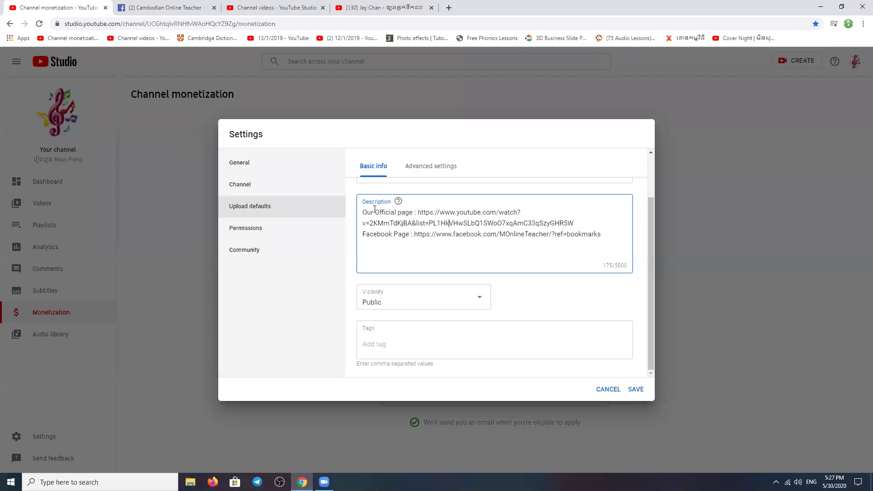
pyautogui.moveTo(367, 214); pyautogui.dragTo(542, 249)
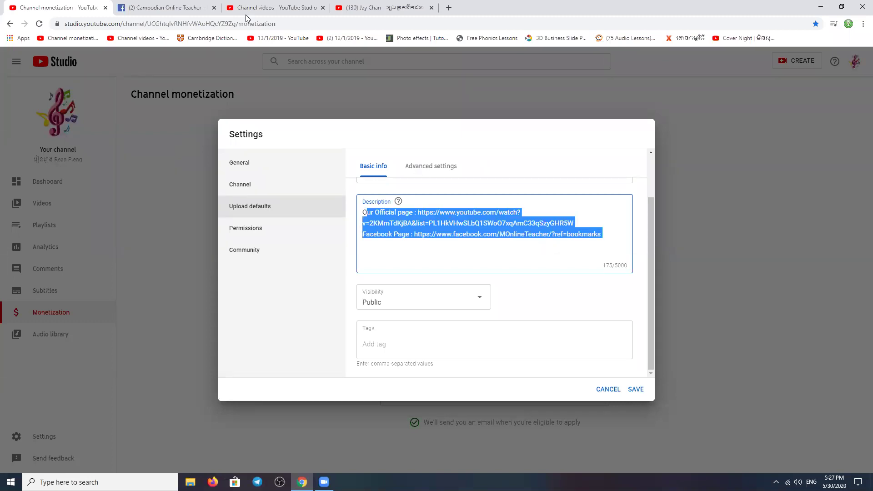
pyautogui.click(262, 8)
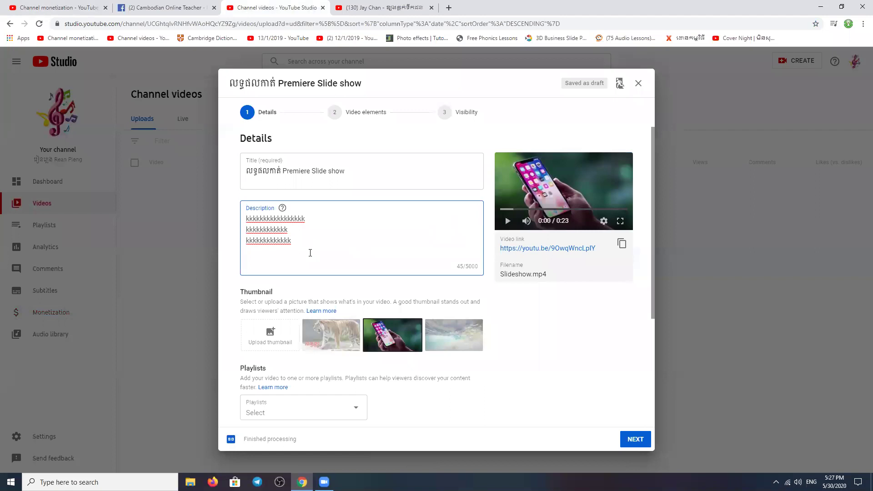
pyautogui.moveTo(295, 237); pyautogui.dragTo(237, 220)
pyautogui.press('BackSpace')
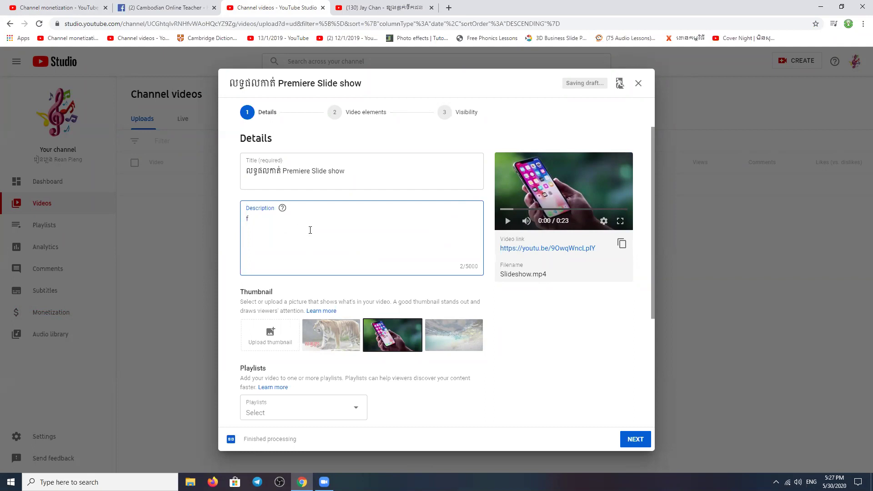
# - Upload the image "maxresdefault (1)" from the Desktop as the video's custom thumbnail
pyautogui.scroll(-1, 312, 218)
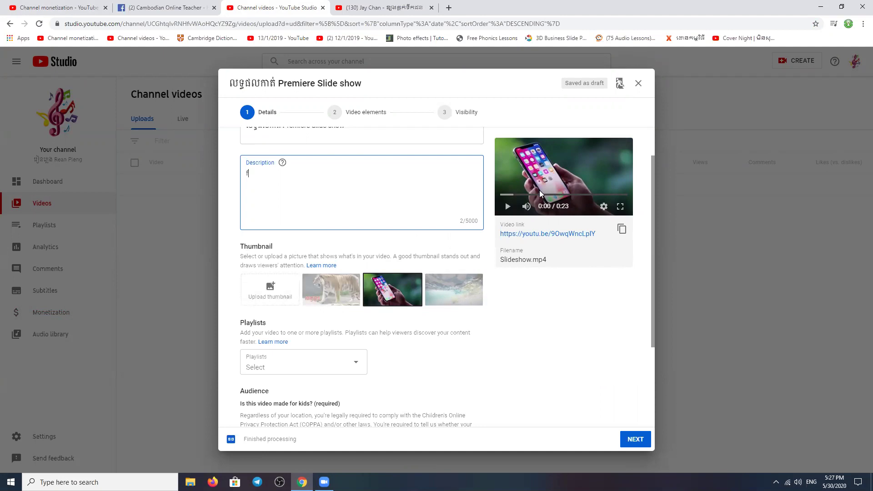
pyautogui.click(279, 295)
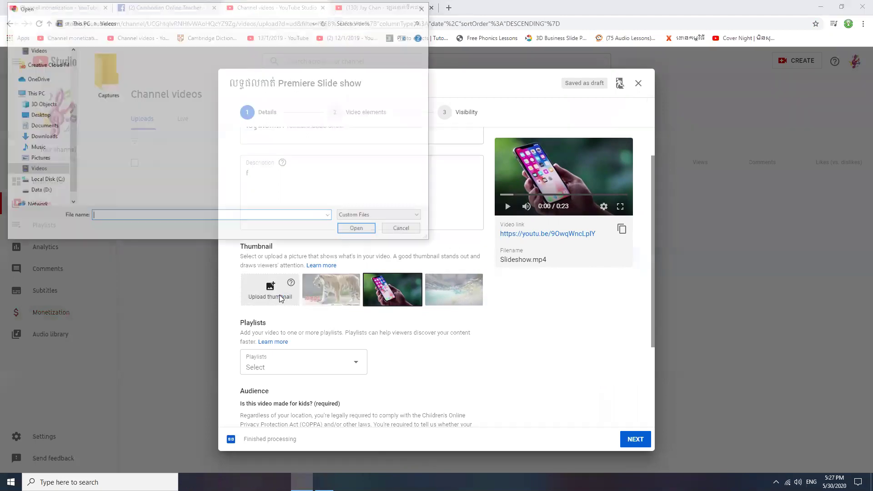
pyautogui.click(46, 126)
pyautogui.click(46, 137)
pyautogui.click(43, 116)
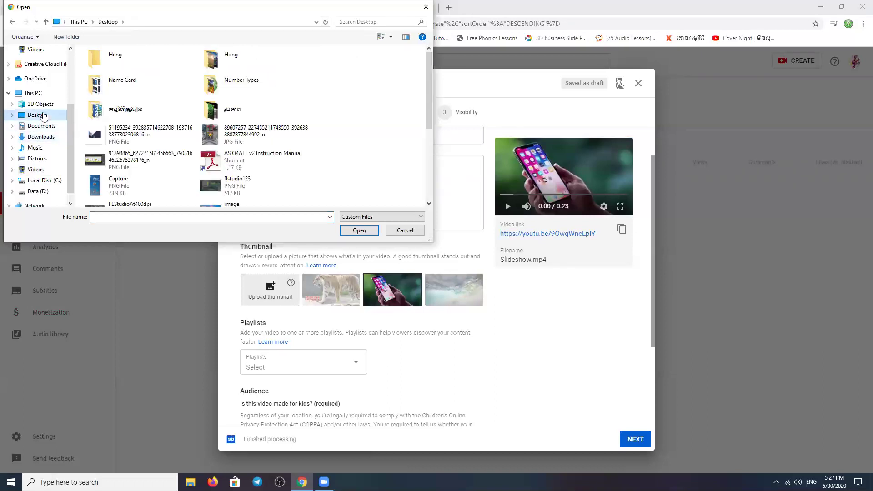
pyautogui.scroll(-3, 182, 150)
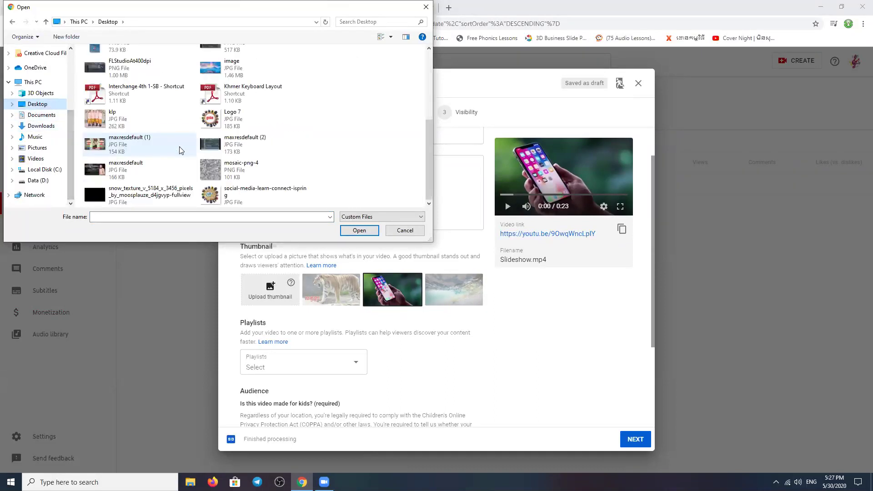
pyautogui.click(109, 148)
pyautogui.click(368, 231)
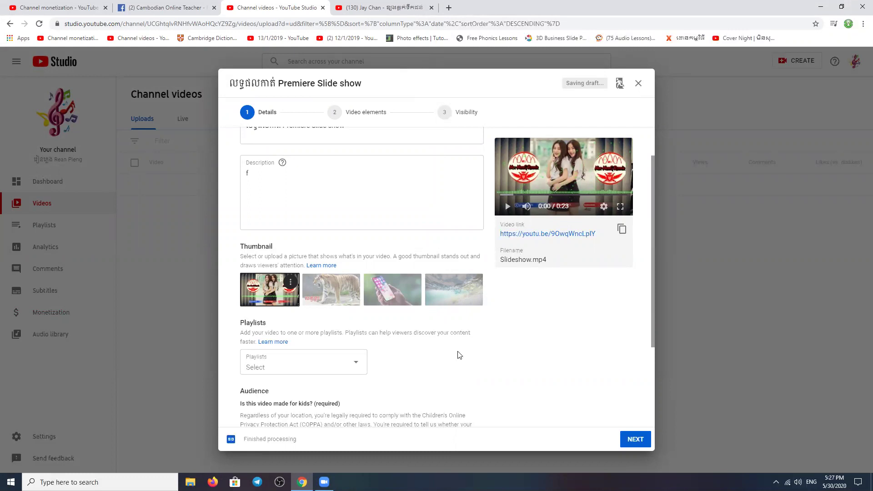
# - Examine the channel's available playlists for the draft and close the list without assigning any
pyautogui.click(337, 370)
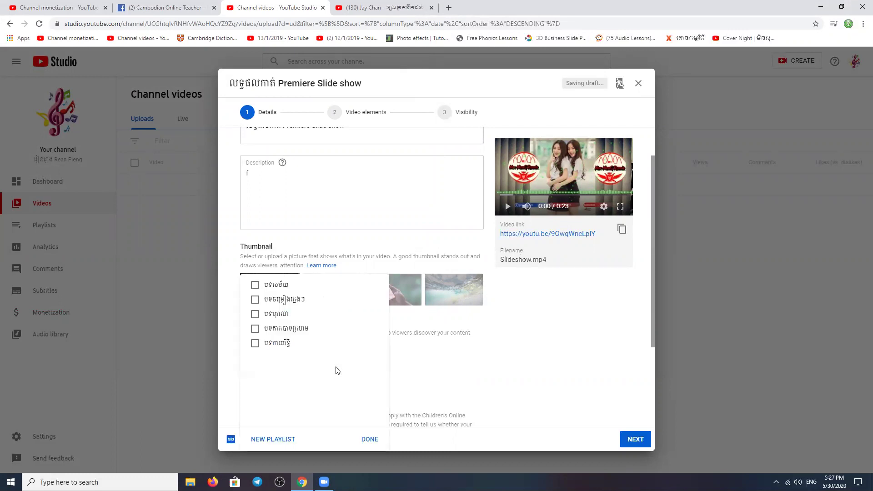
pyautogui.click(568, 327)
pyautogui.scroll(-1, 299, 336)
pyautogui.scroll(-1, 299, 336)
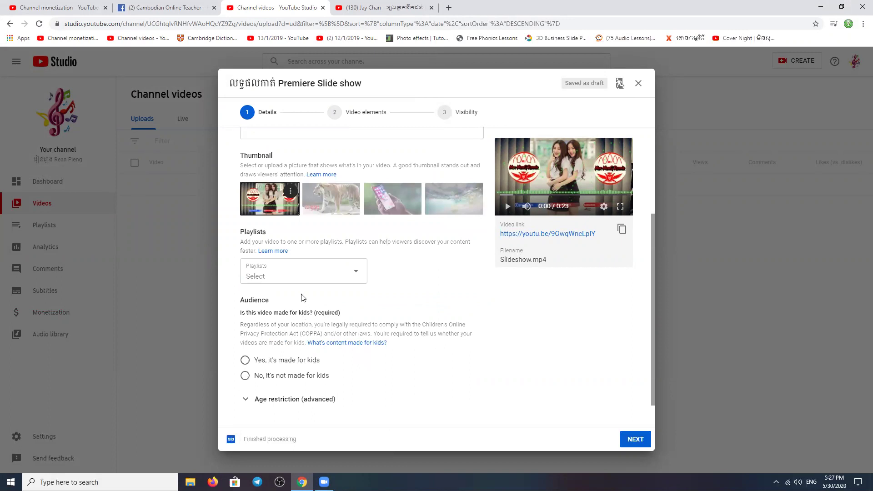
pyautogui.click(316, 275)
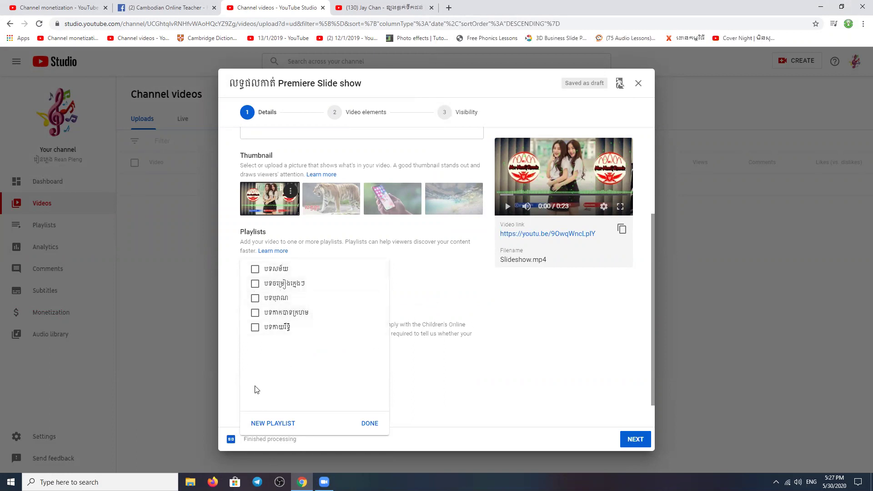
pyautogui.click(541, 338)
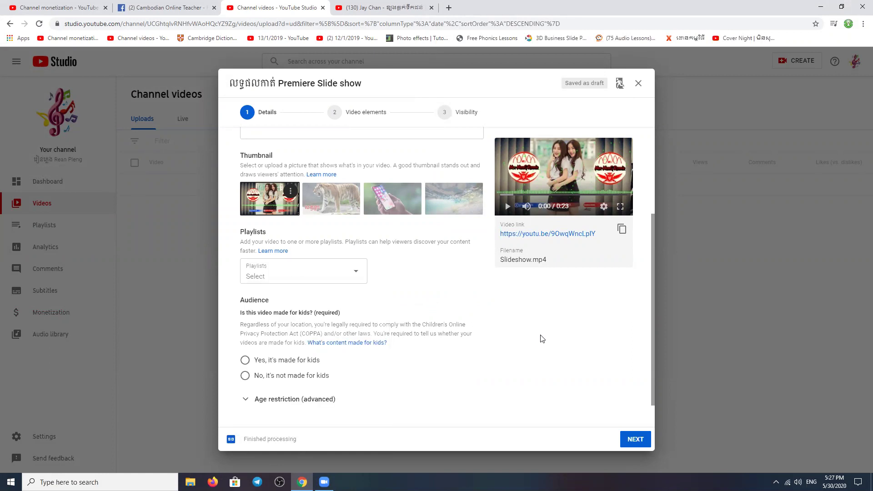
pyautogui.click(308, 271)
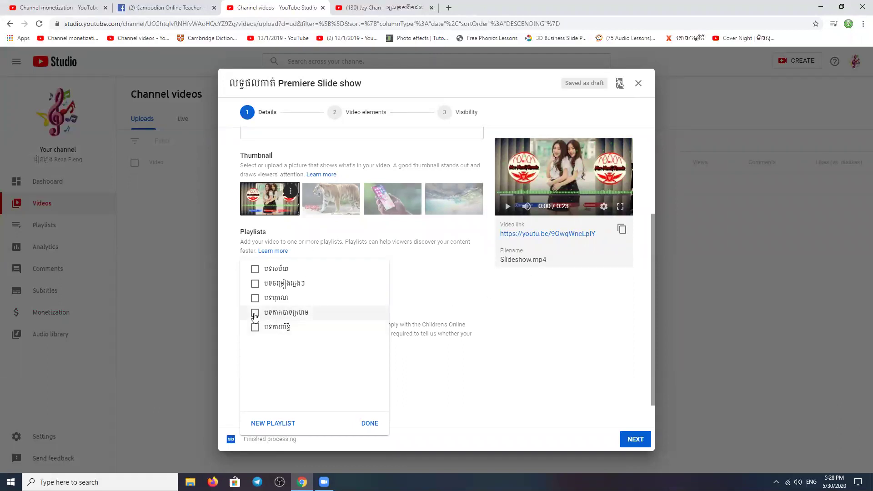
pyautogui.click(553, 326)
# - Try the suffixes "Ep.1" and "part" at the end of the video title, and remove them again
pyautogui.scroll(3, 381, 197)
pyautogui.tripleClick(360, 172)
pyautogui.click(360, 171)
pyautogui.write('Ep.1')
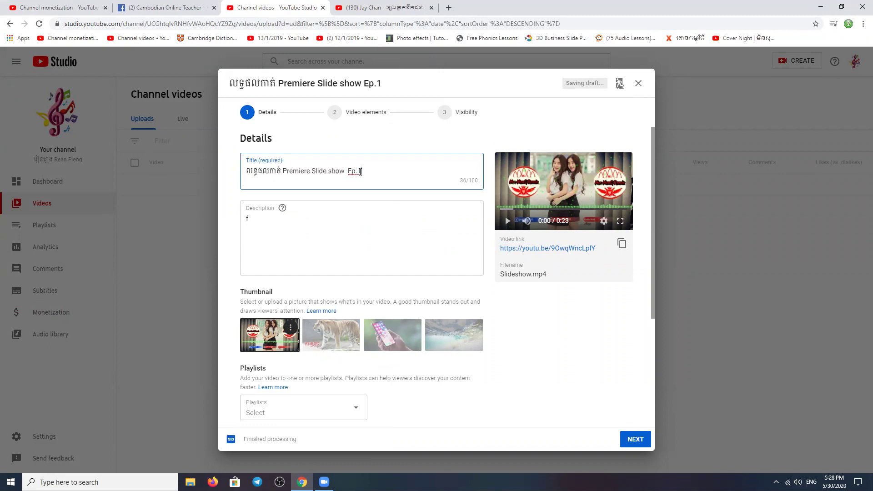
pyautogui.press('BackSpace')
pyautogui.write('part')
pyautogui.press('BackSpace')
# - Mark the video as not made for kids and expand the additional upload options
pyautogui.scroll(-4, 385, 194)
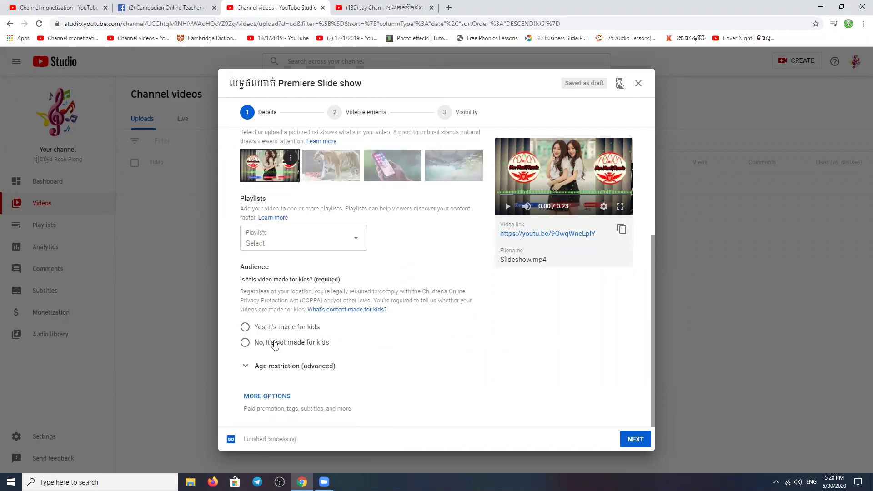
pyautogui.click(245, 343)
pyautogui.click(269, 396)
# - Add the tags "premiere", "rean kat tor premiere" and "រៀនកាត់ វីដេអូ" to the video
pyautogui.scroll(-3, 452, 364)
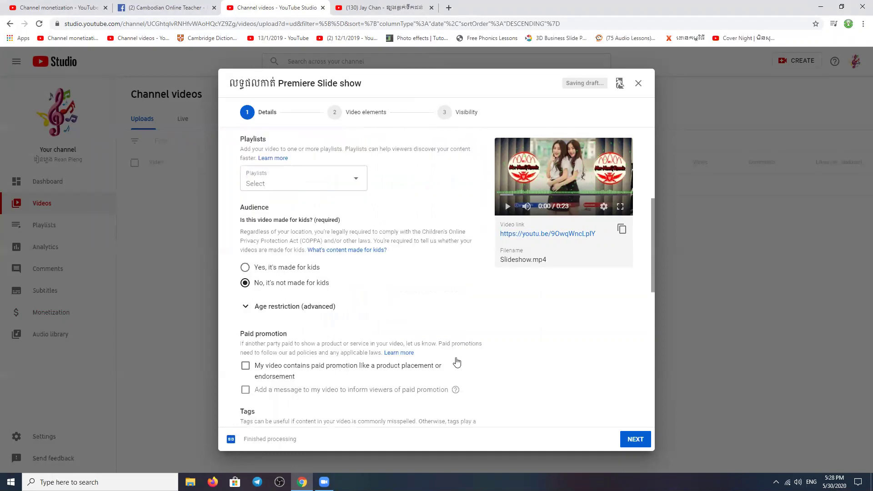
pyautogui.click(305, 376)
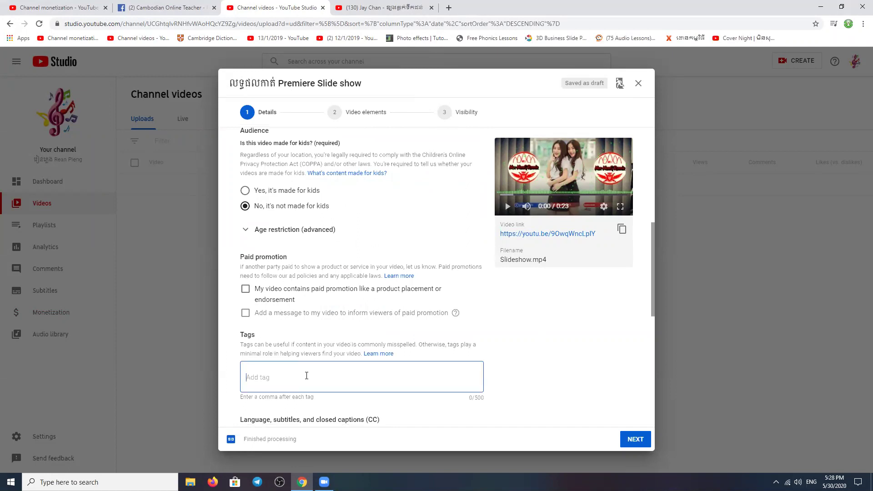
pyautogui.write('premiere, rean kat tor premiere')
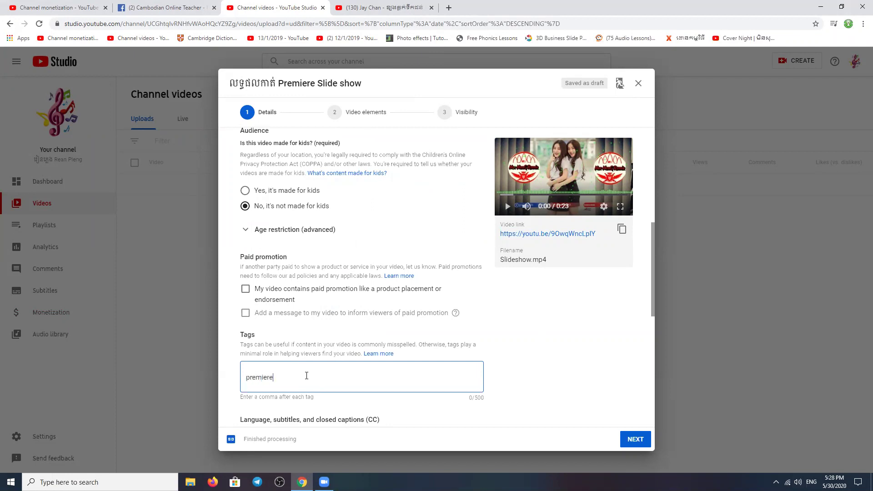
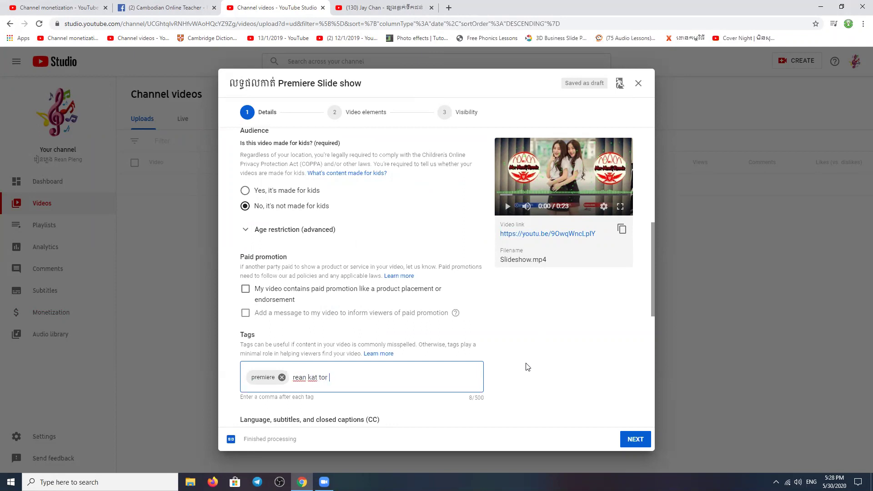
pyautogui.write(',')
pyautogui.hotkey('alt', 'shift')
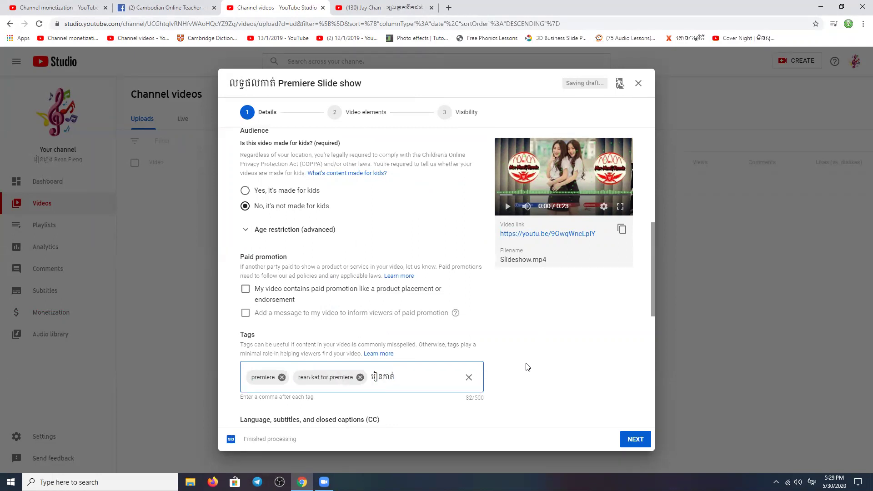
pyautogui.write('រៀនកាត់ វីដេអូ')
pyautogui.hotkey('alt', 'shift')
pyautogui.write(',')
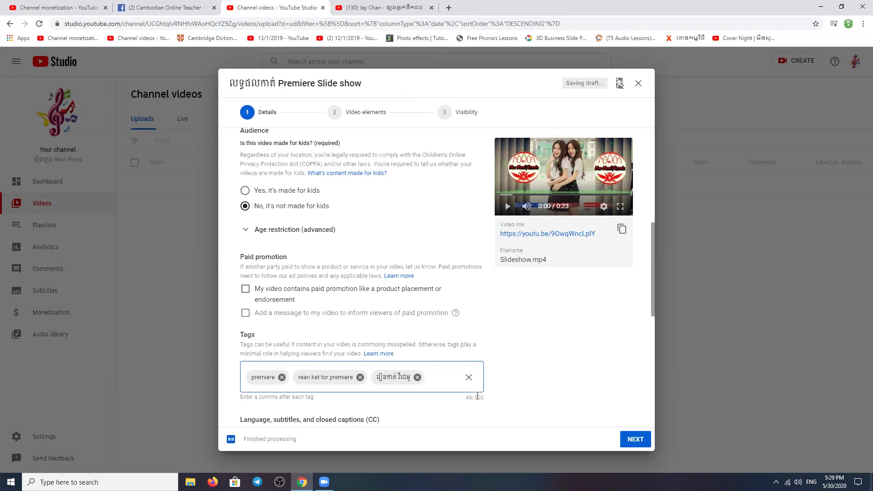
# - Examine the draft's remaining options for language, captions, recording date, license, category, comments and ratings
pyautogui.scroll(-2, 478, 395)
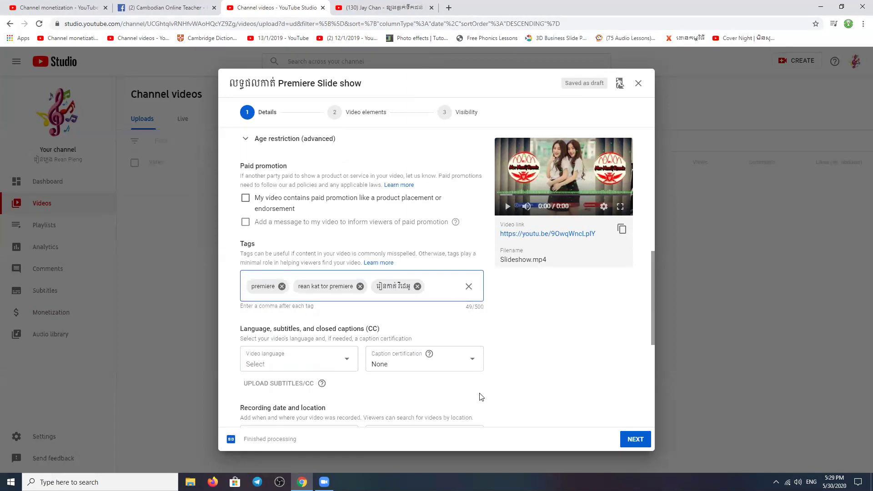
pyautogui.scroll(-3, 485, 396)
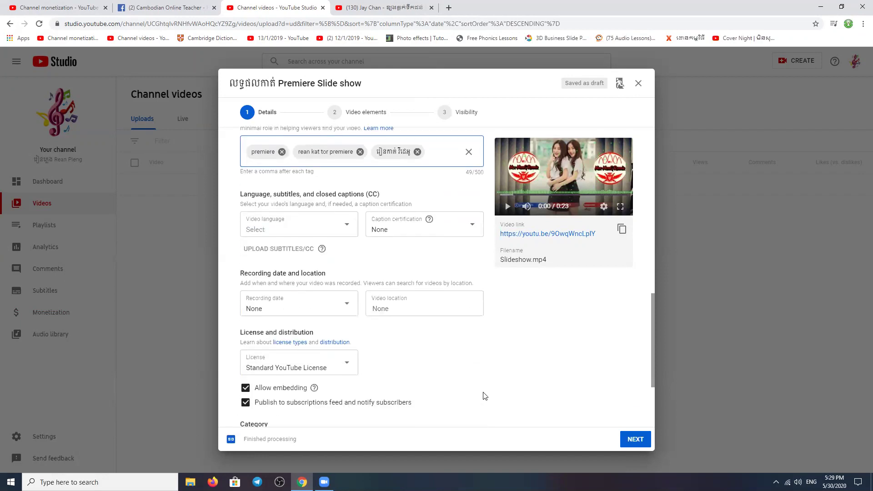
pyautogui.scroll(-3, 484, 396)
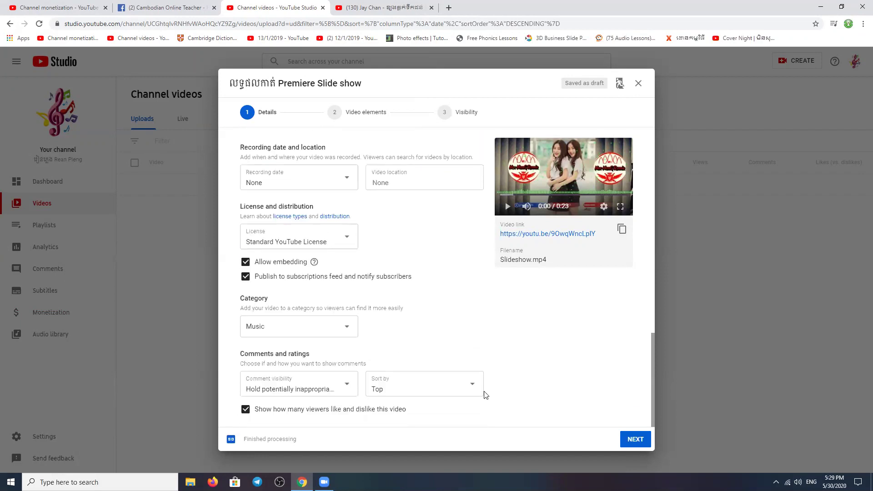
pyautogui.scroll(6, 503, 382)
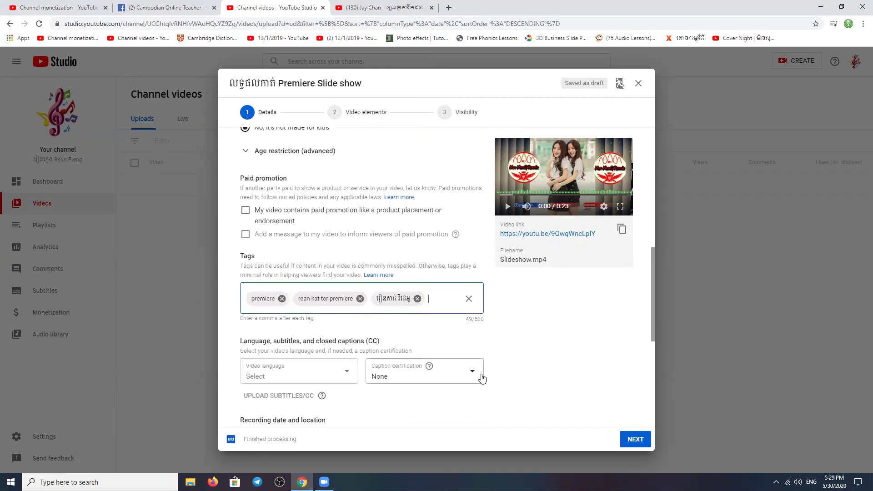
pyautogui.scroll(-3, 482, 378)
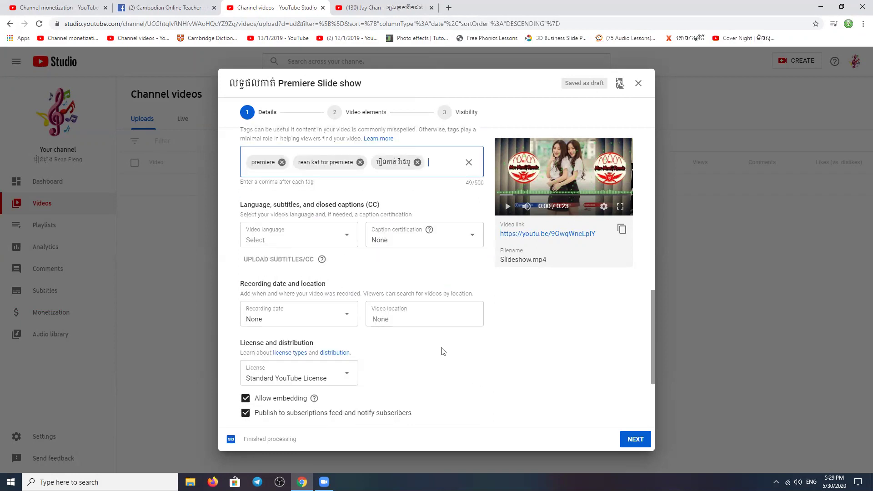
pyautogui.scroll(-3, 441, 351)
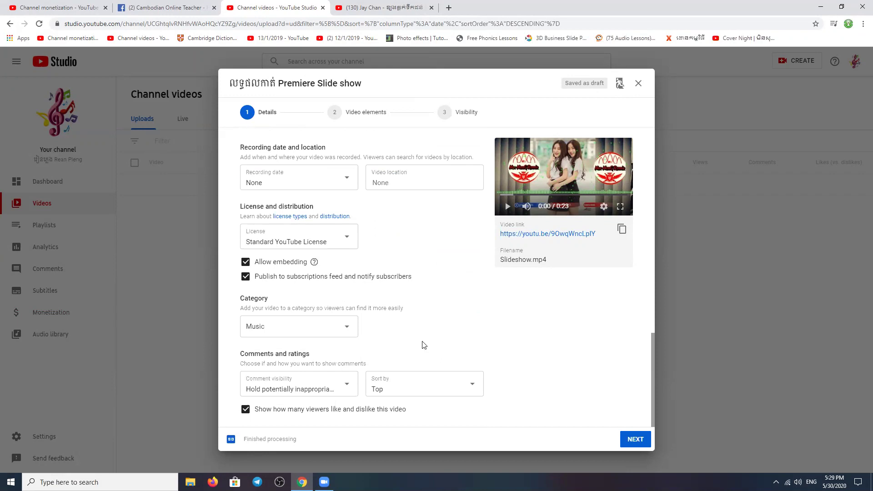
pyautogui.scroll(3, 445, 334)
pyautogui.scroll(1, 444, 333)
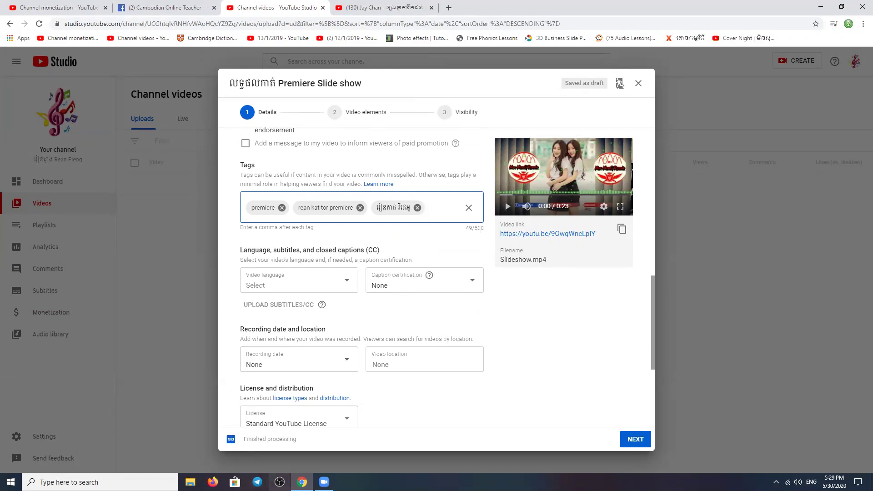
# - Return to the channel's upload defaults and review the default description and tags fields
pyautogui.click(65, 10)
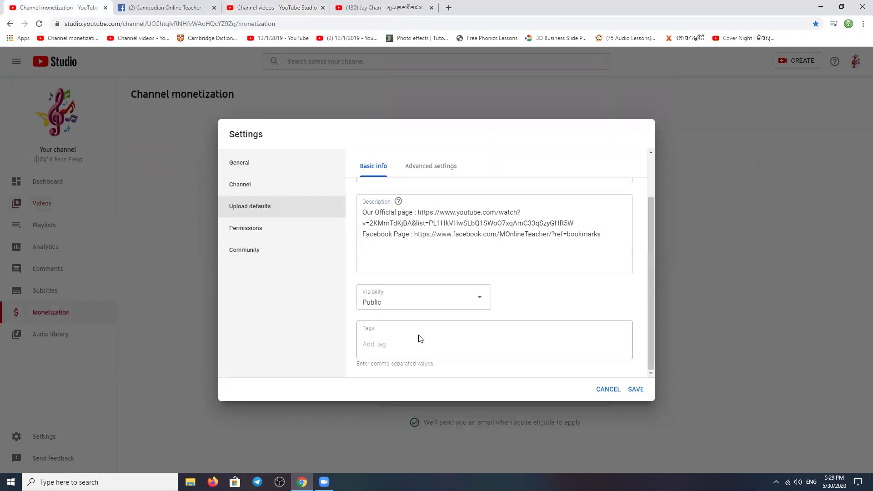
pyautogui.click(385, 340)
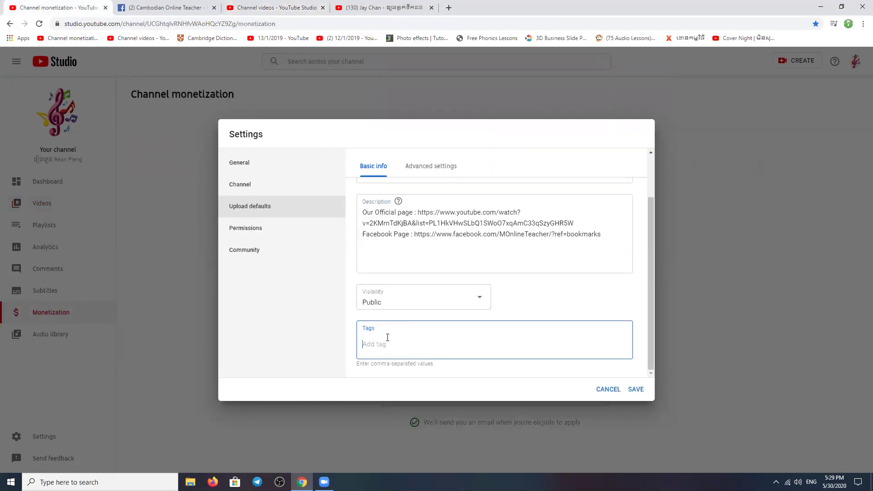
pyautogui.click(424, 213)
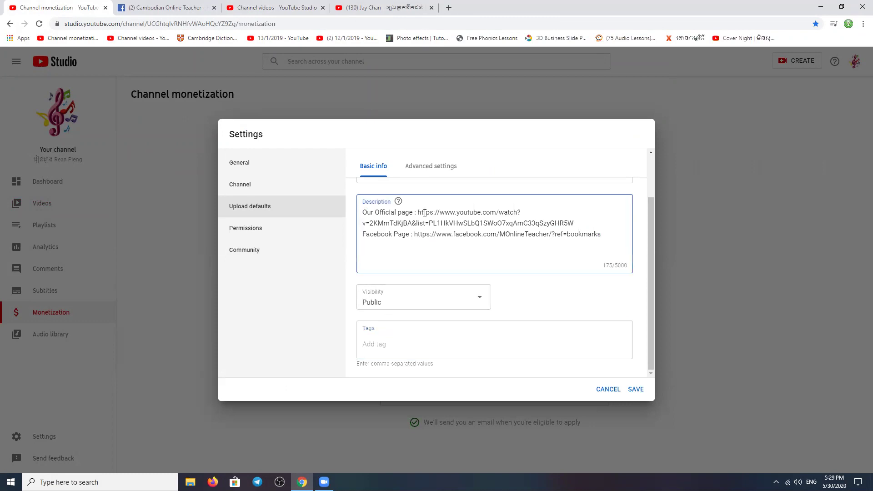
pyautogui.scroll(2, 449, 268)
pyautogui.scroll(-2, 448, 269)
pyautogui.click(384, 339)
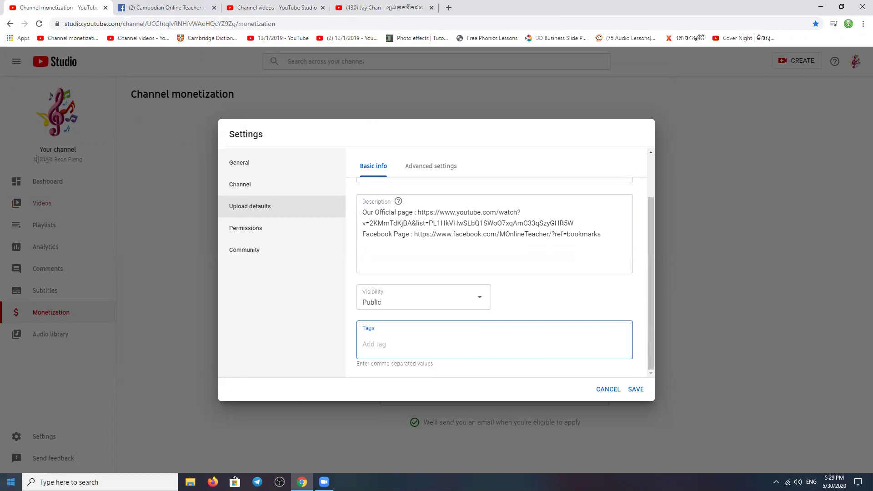
# - Launch Word 2013, dismiss the activation wizard and create a blank document
pyautogui.press('super')
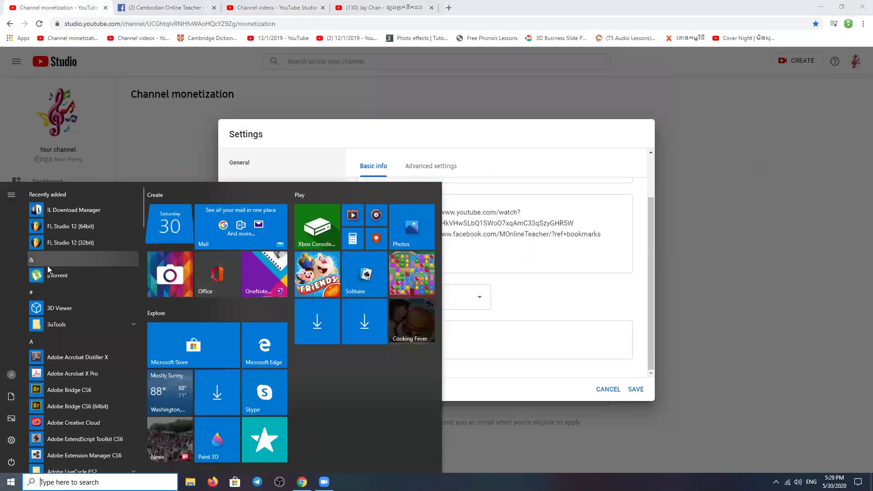
pyautogui.write('word')
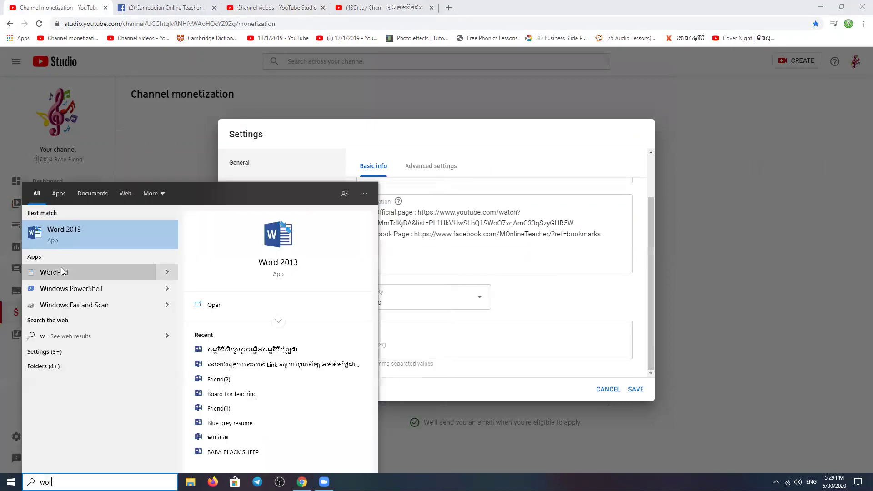
pyautogui.click(78, 234)
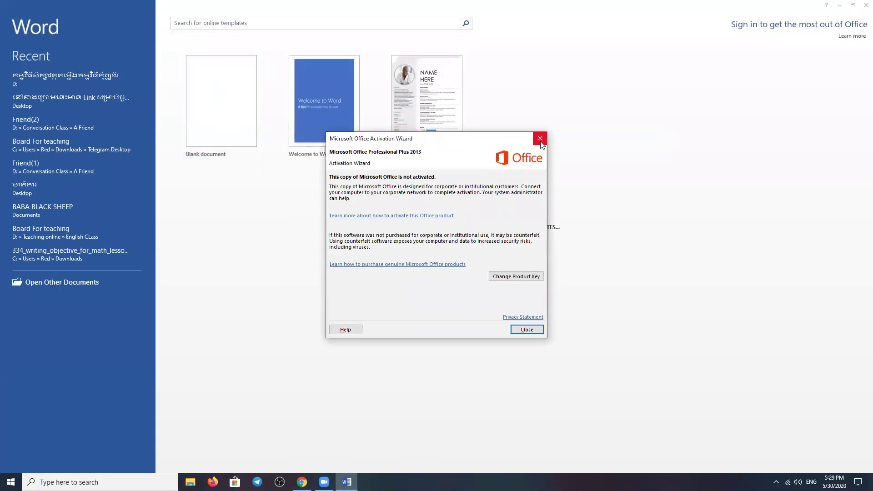
pyautogui.click(539, 138)
pyautogui.click(228, 116)
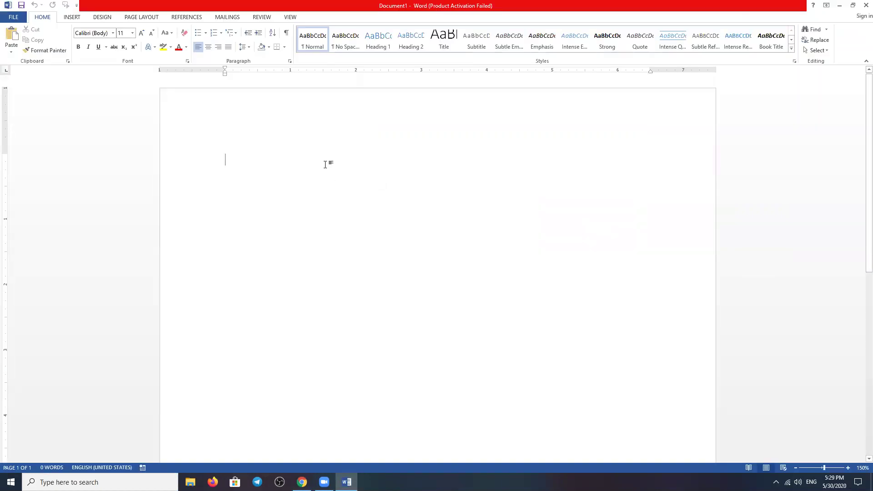
# - Write the comma-separated tag list "Rean Computer,kat premire,រៀន Premiere," in the blank document
pyautogui.write('Re')
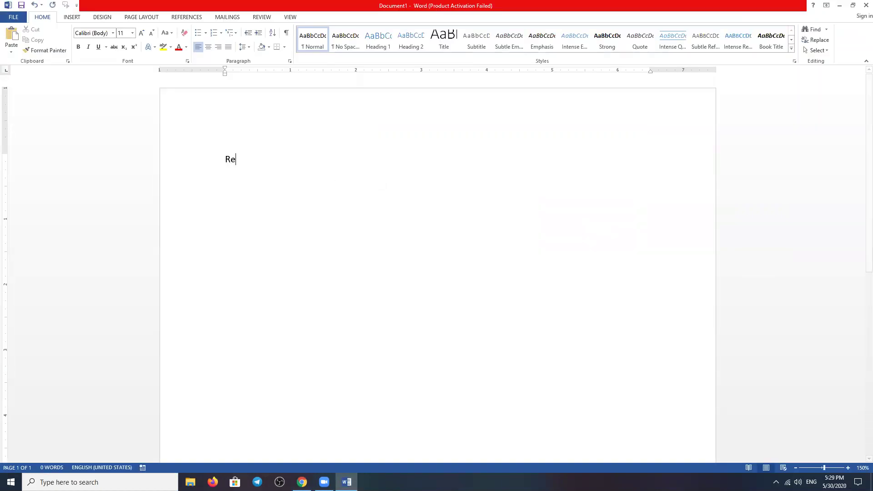
pyautogui.write('an Computer')
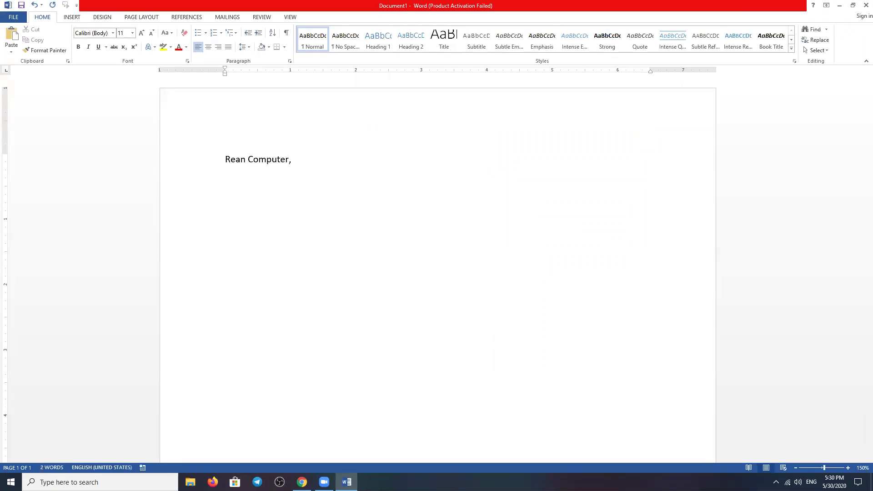
pyautogui.write(',kat premire,')
pyautogui.hotkey('alt', 'shift')
pyautogui.write('រៀ')
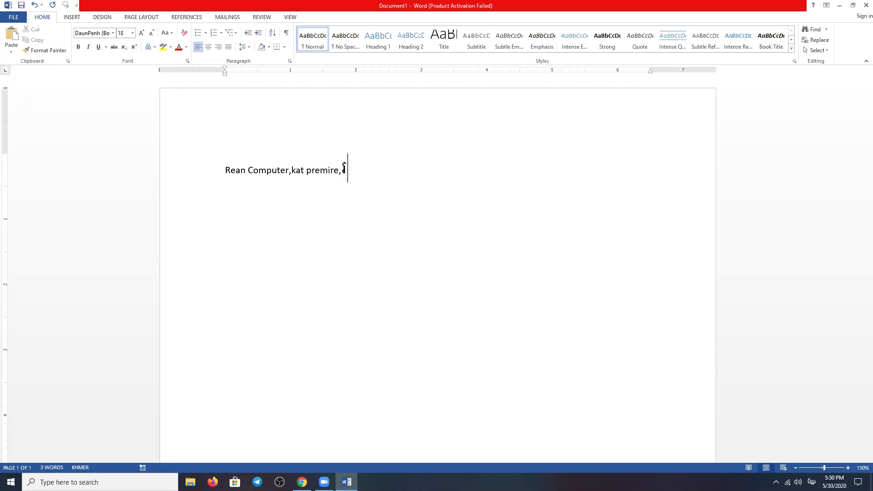
pyautogui.press('BackSpace')
pyautogui.press('BackSpace')
pyautogui.write('ៀន')
pyautogui.hotkey('alt', 'shift')
pyautogui.write('Premiere,')
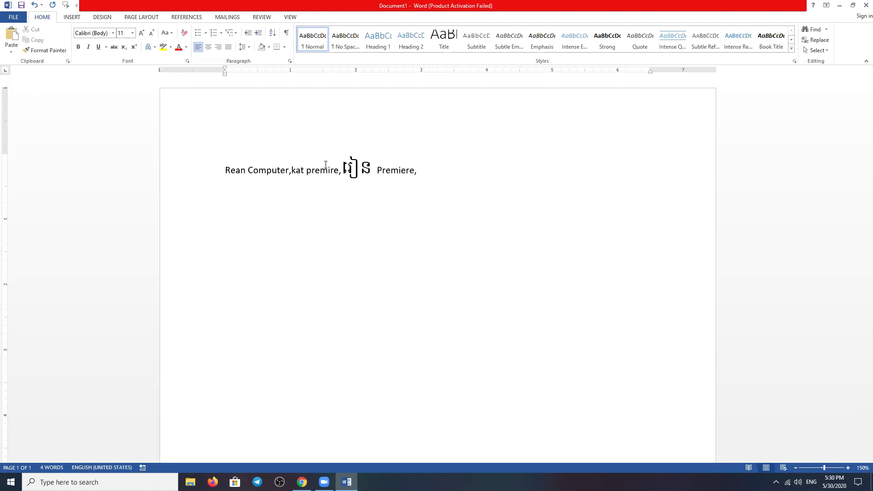
# - Format the whole tag list in the Khmer OS Battambang font at size 14
pyautogui.hotkey('ctrl', 'a')
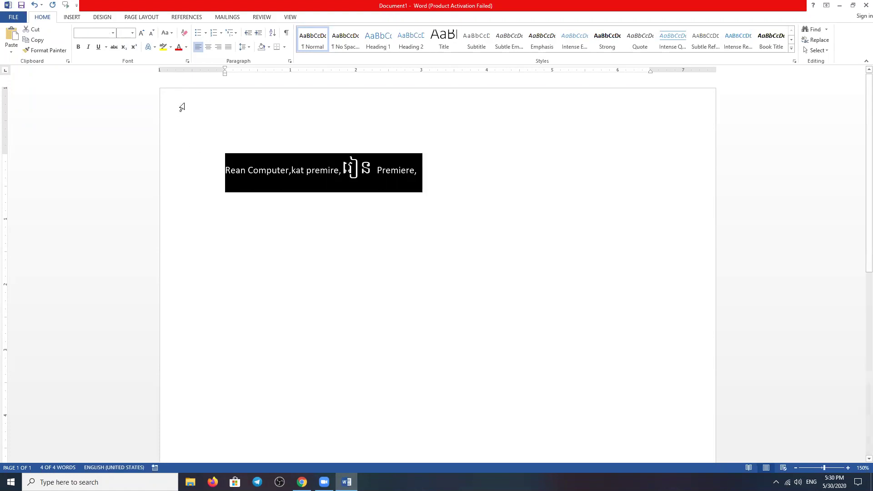
pyautogui.click(112, 33)
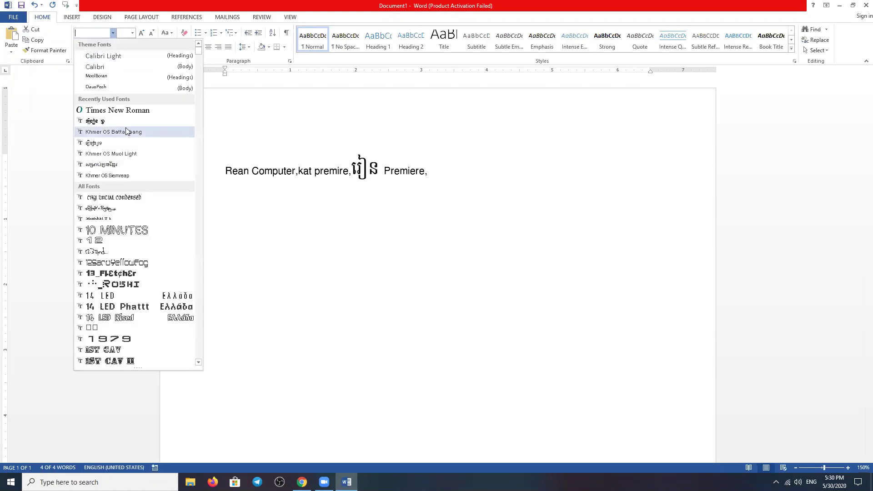
pyautogui.click(127, 131)
pyautogui.click(132, 34)
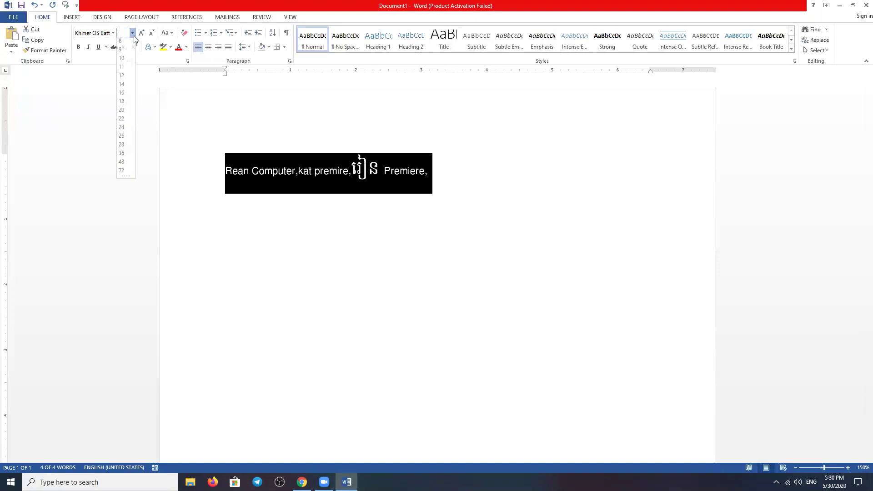
pyautogui.click(122, 87)
pyautogui.click(497, 167)
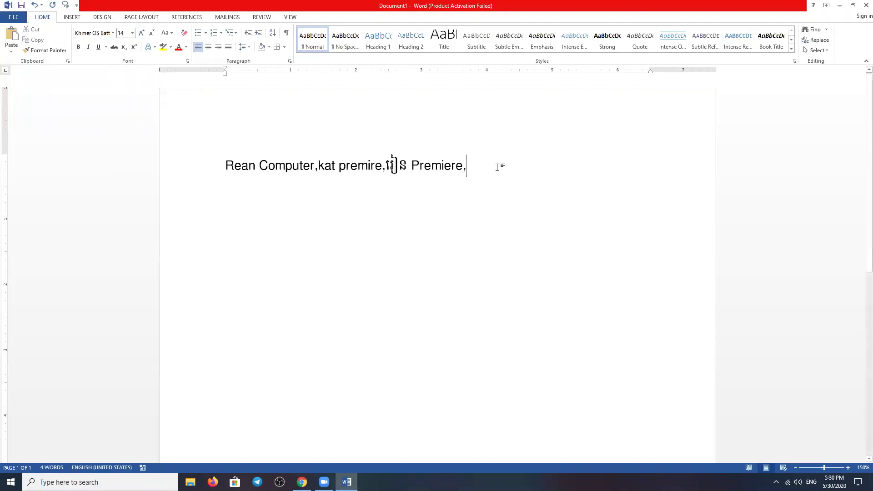
# - Copy the tag list from Word into the default tags of the channel's upload defaults in Chrome
pyautogui.moveTo(480, 168); pyautogui.dragTo(194, 170)
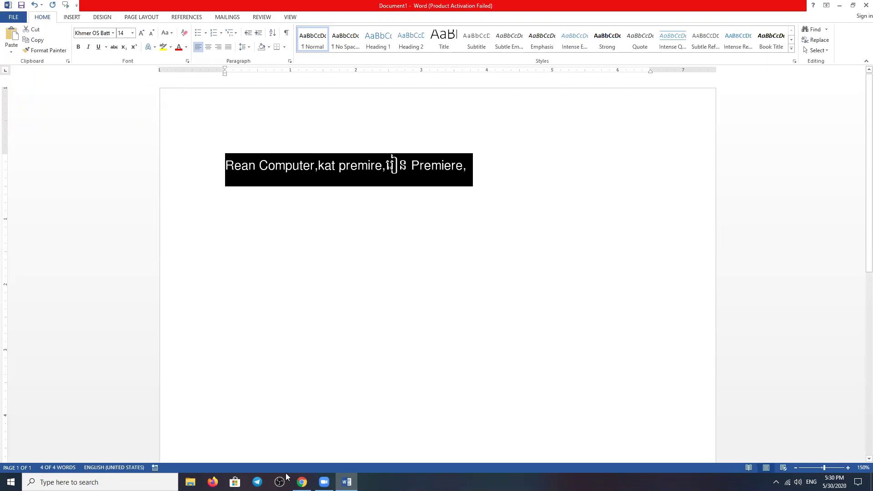
pyautogui.click(302, 482)
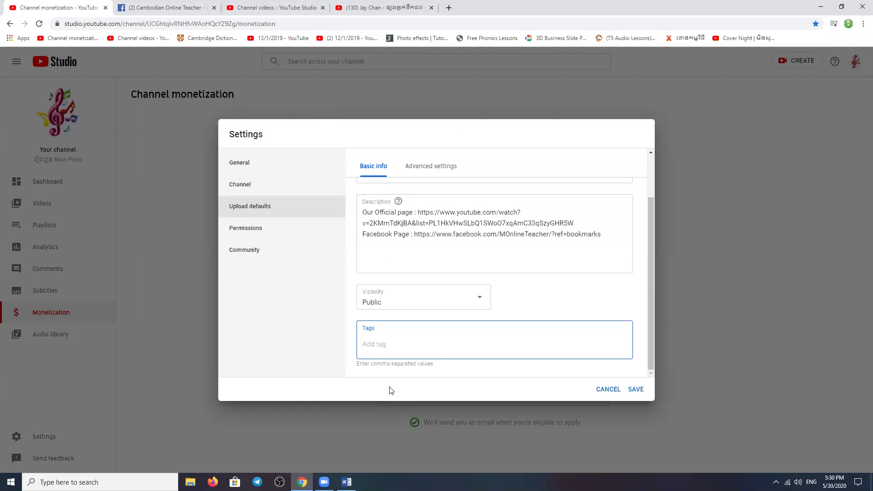
pyautogui.hotkey('ctrl', 'v')
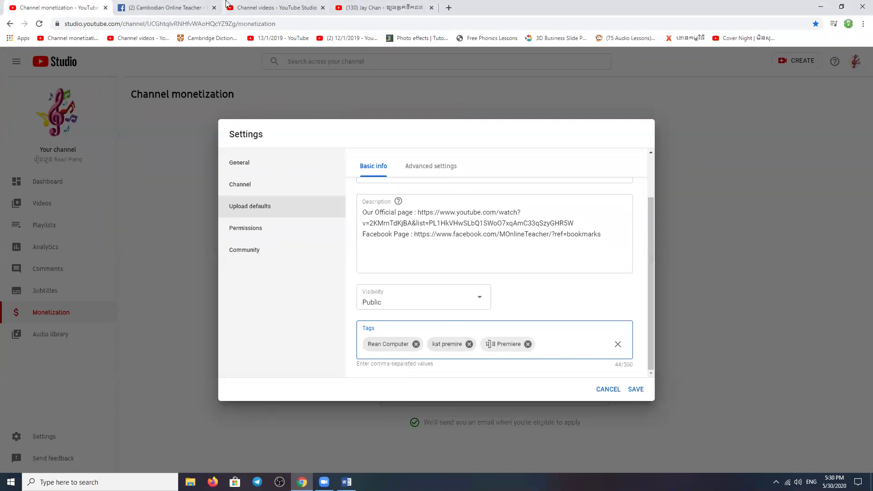
# - Add the copied tags "Rean Computer", "kat premire" and "រៀន Premiere" to the Slideshow video draft
pyautogui.click(382, 8)
pyautogui.click(300, 7)
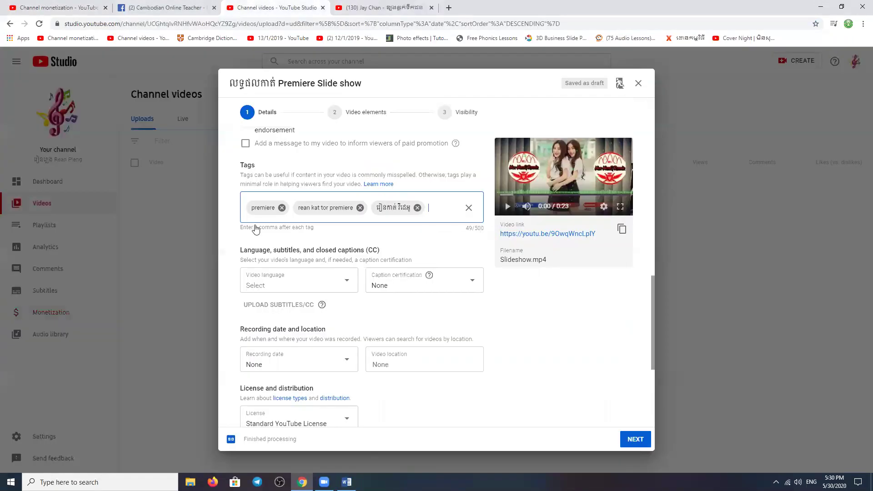
pyautogui.write('Rean Computer, kat premire, រៀន Premiere')
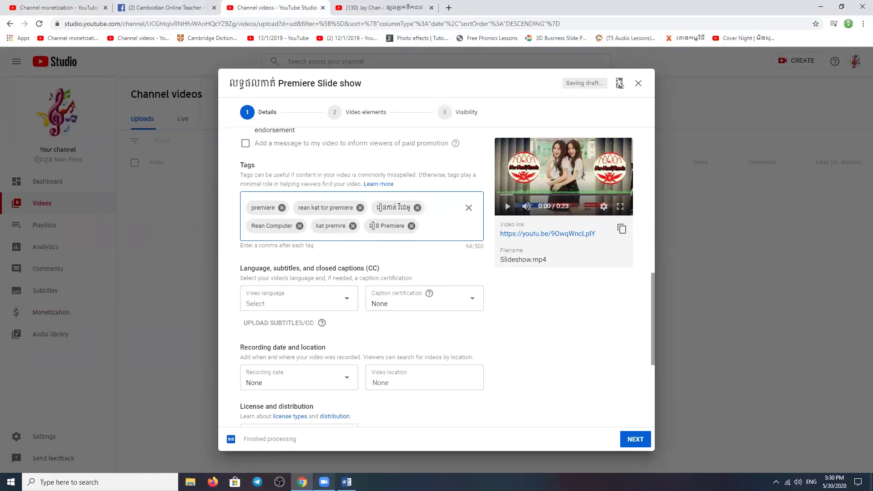
# - Copy the whole tag list from Word again and paste it into the Slideshow draft's tags in Chrome
pyautogui.click(346, 482)
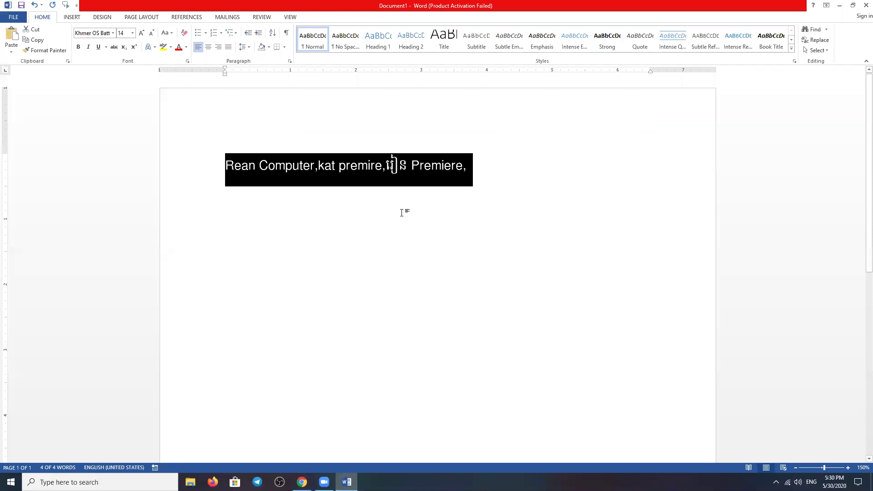
pyautogui.click(396, 165)
pyautogui.hotkey('alt', 'Tab')
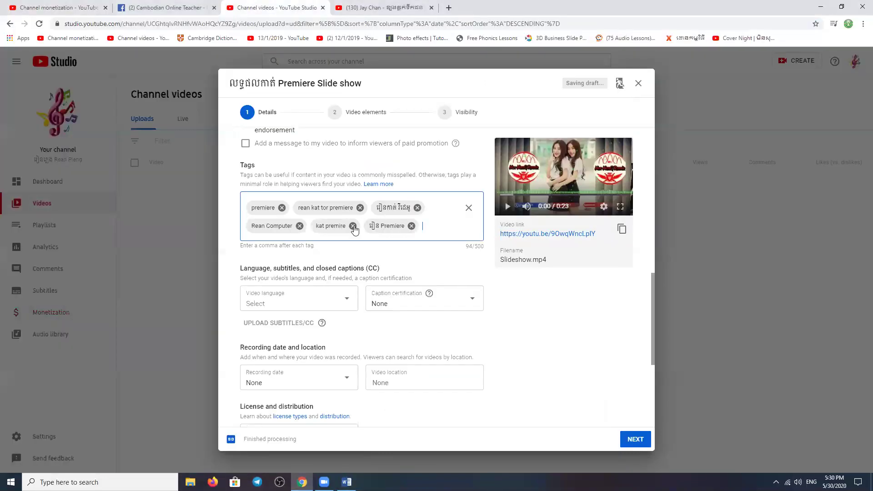
pyautogui.click(27, 7)
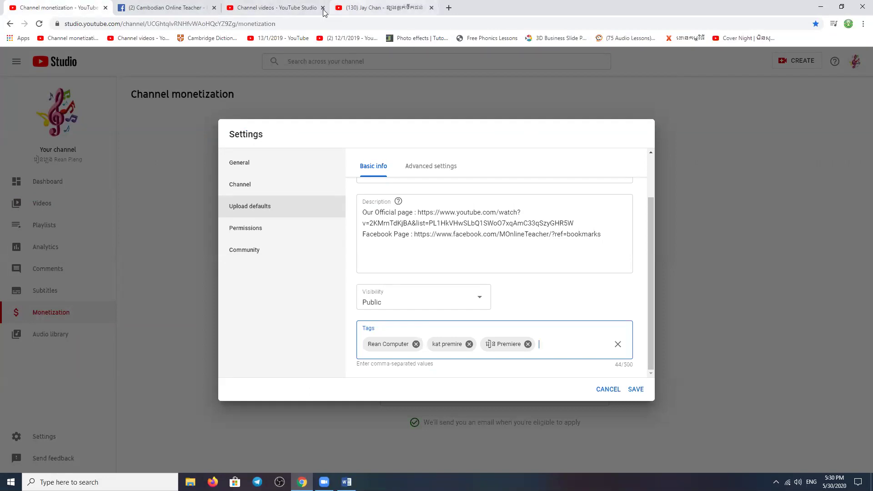
pyautogui.click(277, 8)
pyautogui.hotkey('alt', 'Tab')
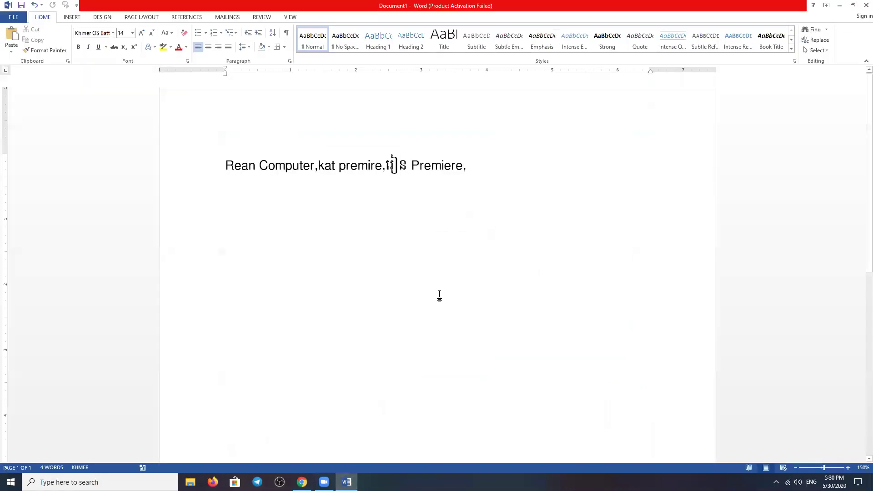
pyautogui.hotkey('ctrl', 'a')
pyautogui.hotkey('ctrl', 'c')
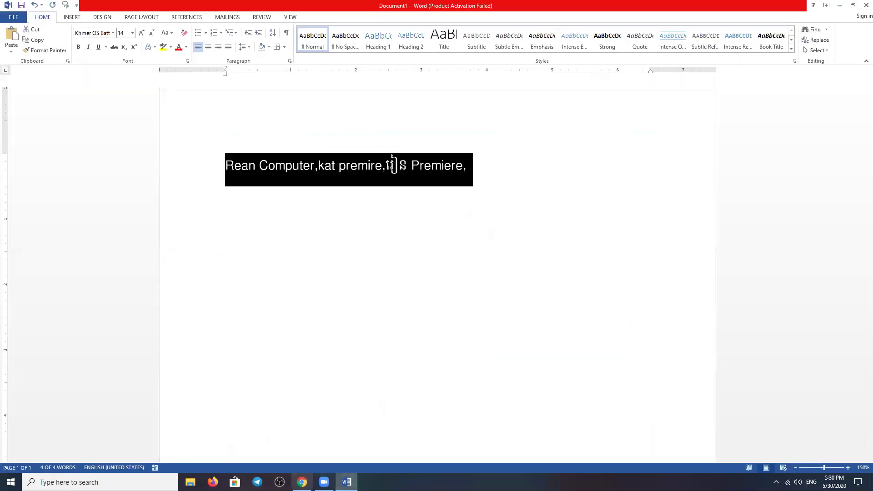
pyautogui.hotkey('alt', 'Tab')
pyautogui.hotkey('ctrl', 'v')
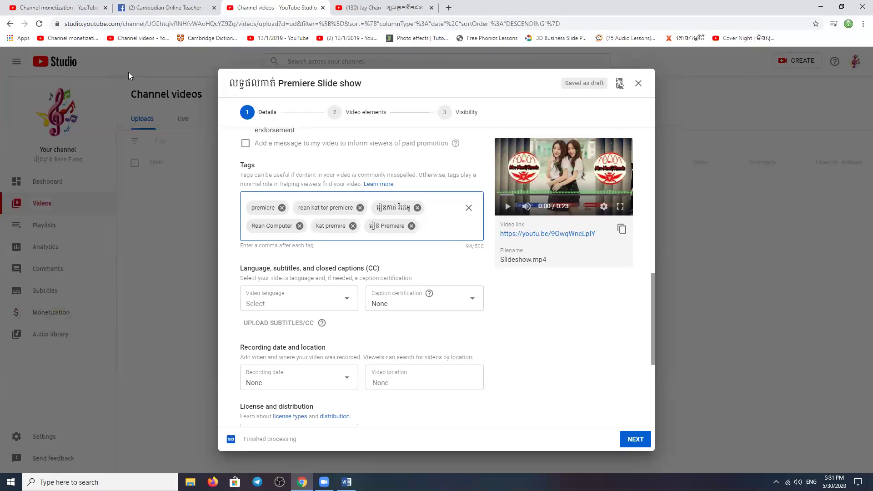
# - Close the browser tab with the music video and return to the Slideshow draft
pyautogui.click(61, 6)
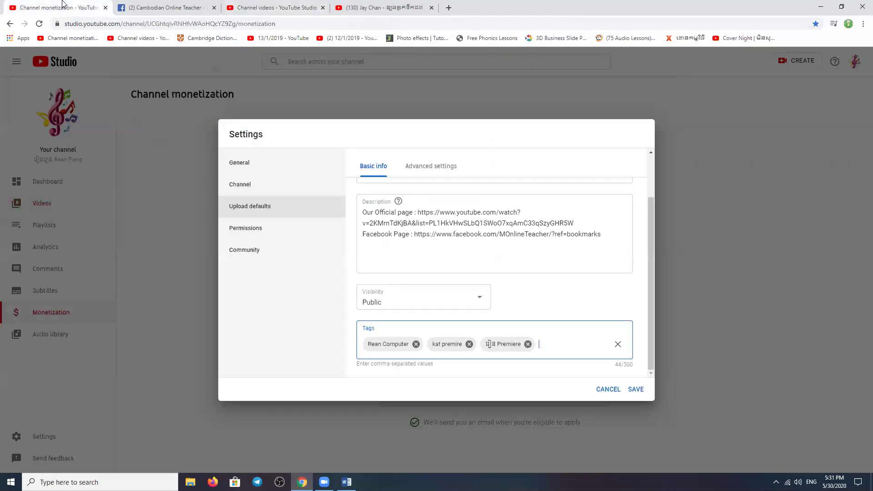
pyautogui.click(389, 5)
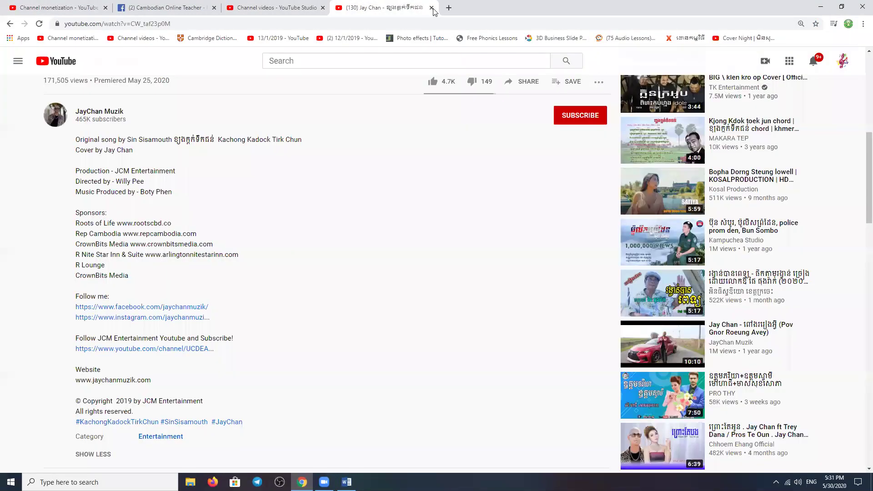
pyautogui.click(432, 9)
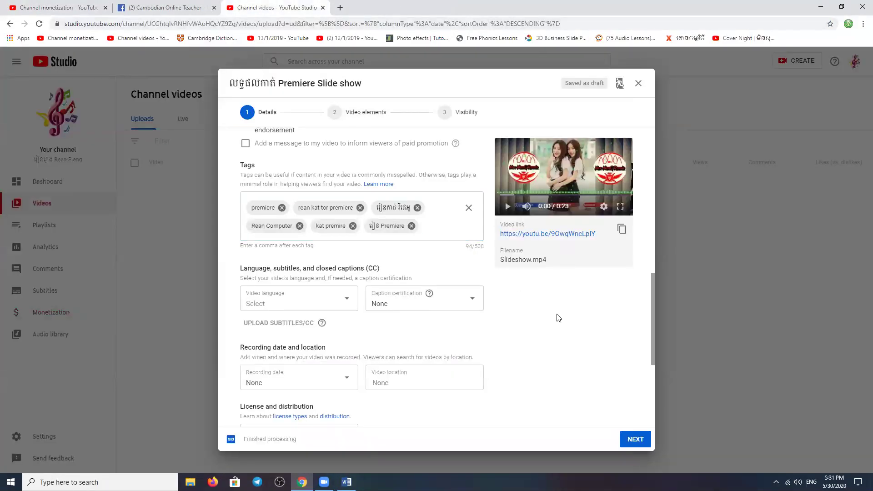
# - Examine the draft's remaining details and the list of available video categories
pyautogui.scroll(-3, 520, 314)
pyautogui.scroll(5, 436, 306)
pyautogui.scroll(-4, 436, 307)
pyautogui.scroll(-3, 436, 306)
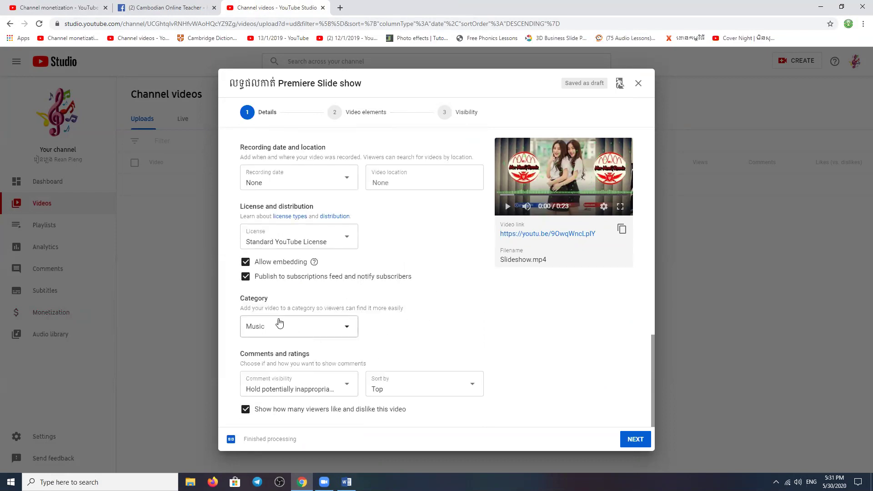
pyautogui.click(346, 326)
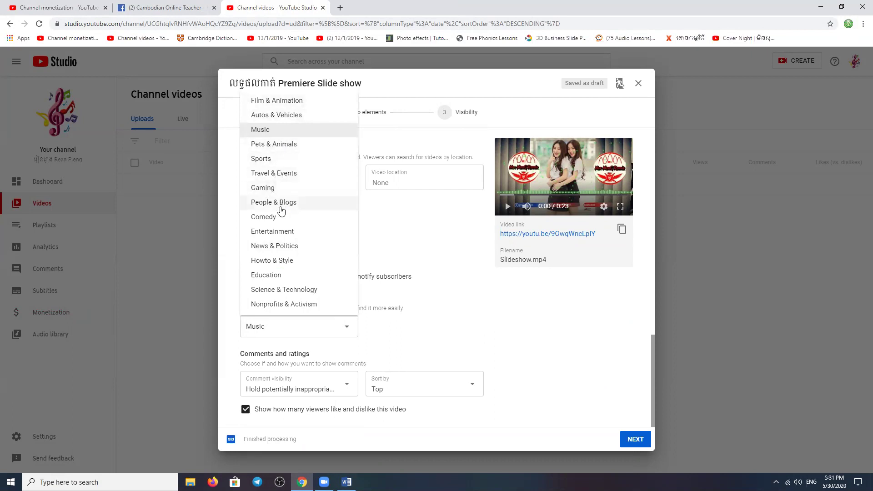
pyautogui.click(527, 327)
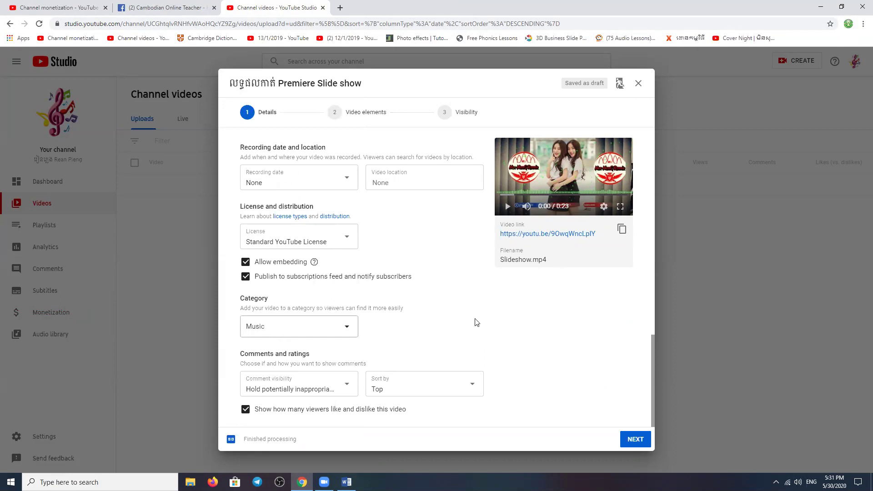
# - Proceed past the video elements without adding any, set the video's visibility to Private and save it
pyautogui.click(637, 442)
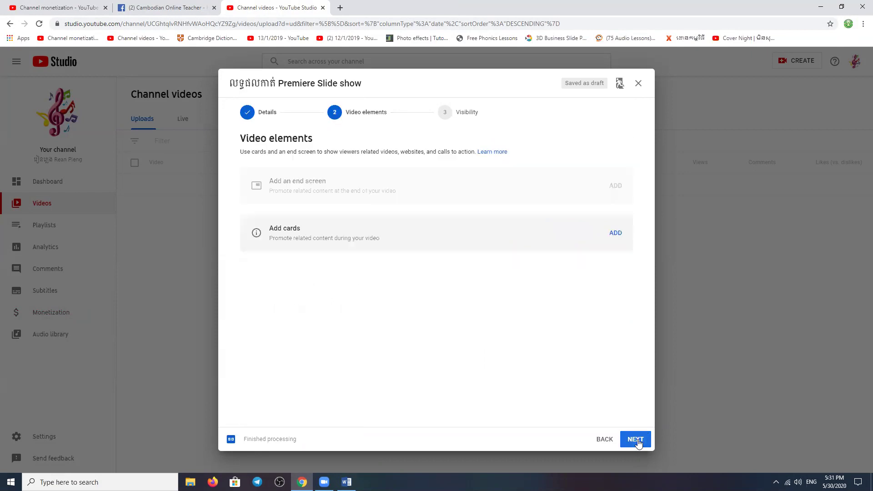
pyautogui.click(638, 440)
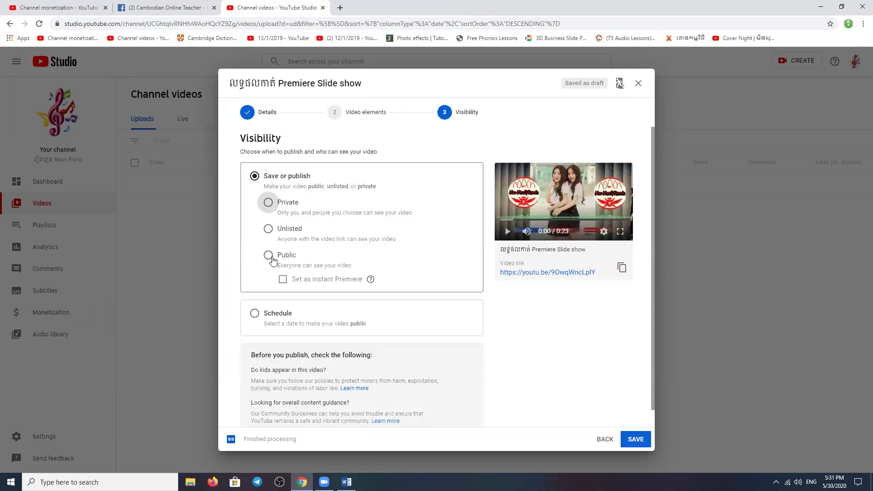
pyautogui.click(271, 258)
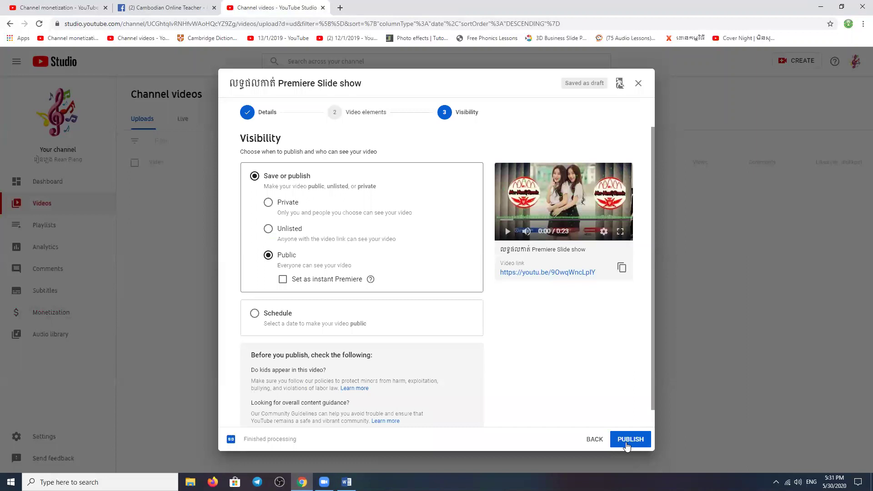
pyautogui.click(268, 202)
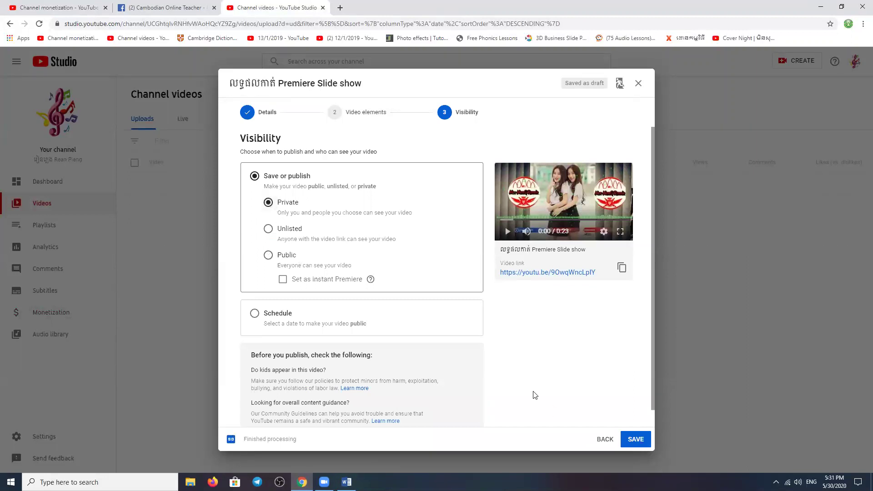
pyautogui.click(636, 439)
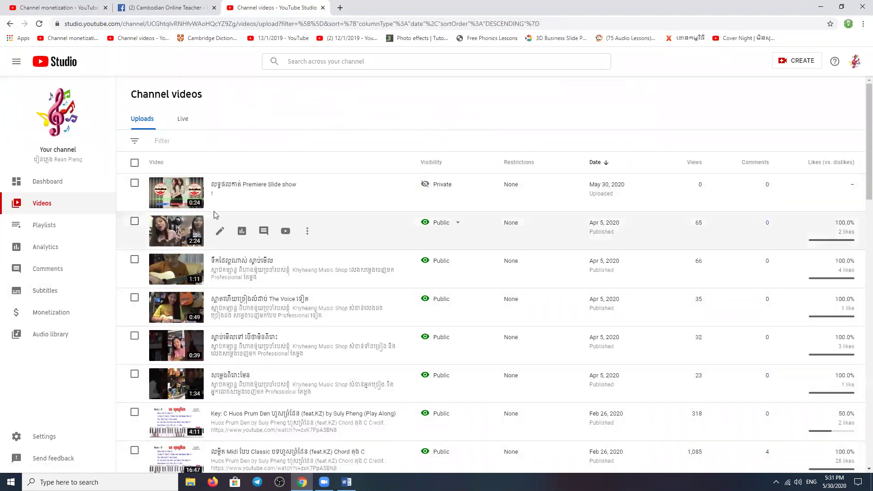
pyautogui.moveTo(212, 196)
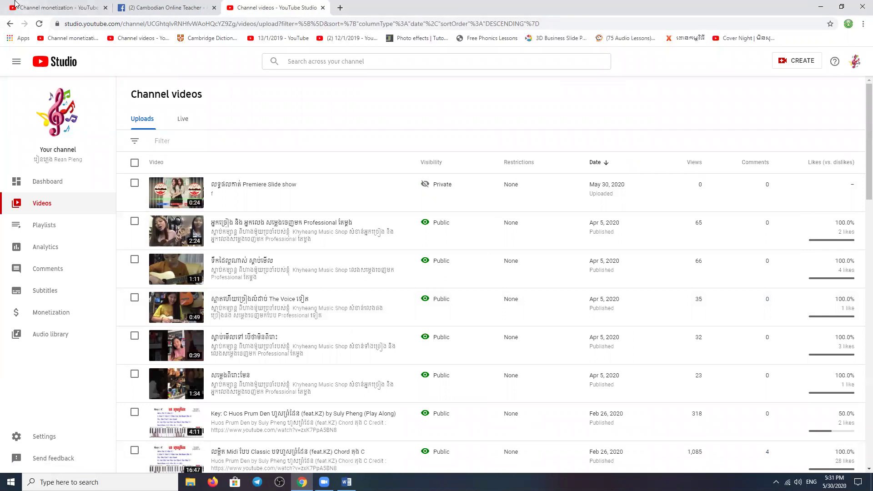
# - Return to the settings on the monetization page and examine the channel's advanced settings and branding watermark options
pyautogui.click(28, 8)
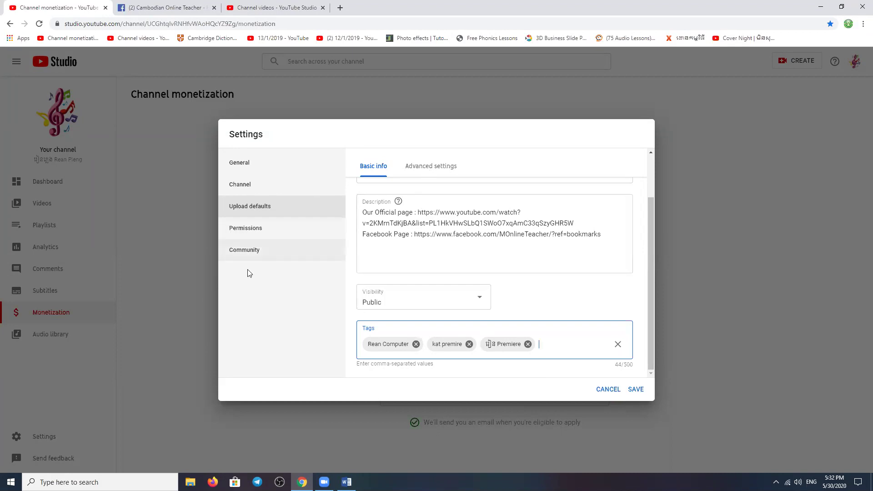
pyautogui.click(259, 167)
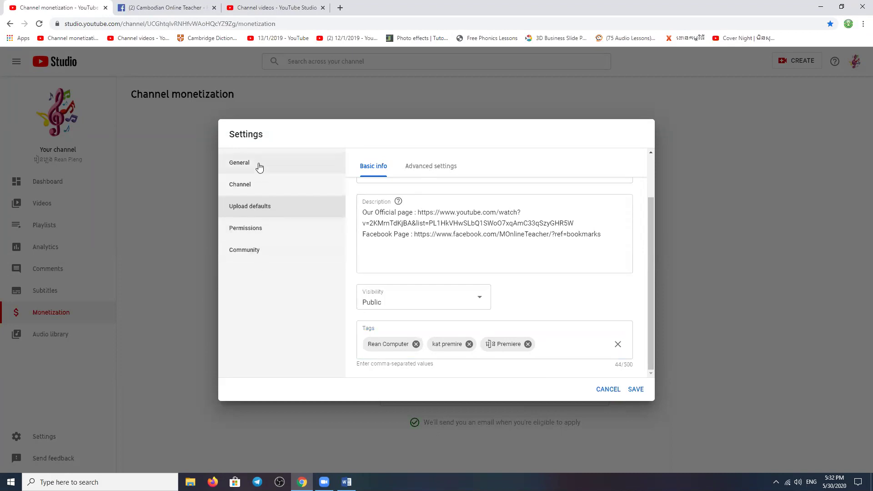
pyautogui.click(294, 184)
pyautogui.click(431, 172)
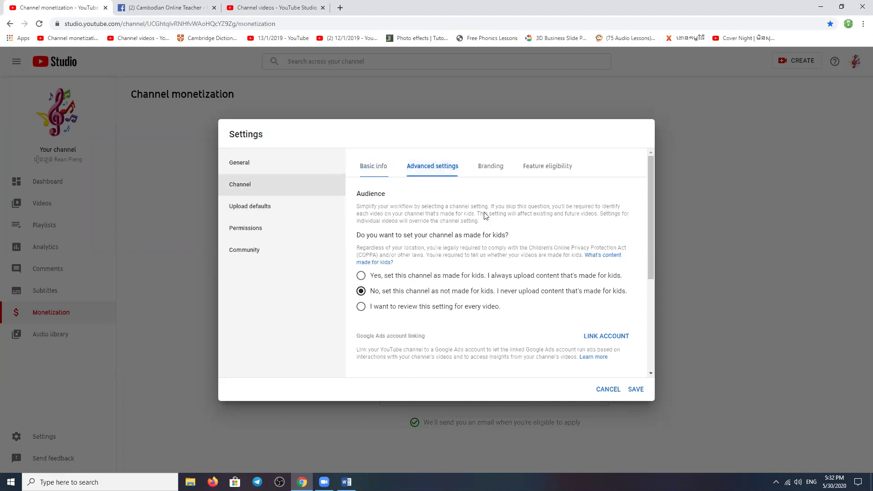
pyautogui.click(491, 166)
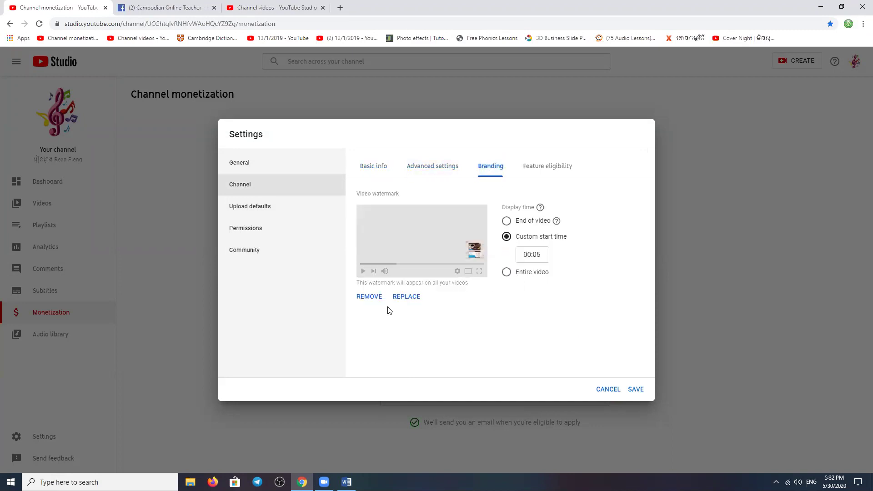
# - Remove the video watermark from the channel's branding settings
pyautogui.click(372, 301)
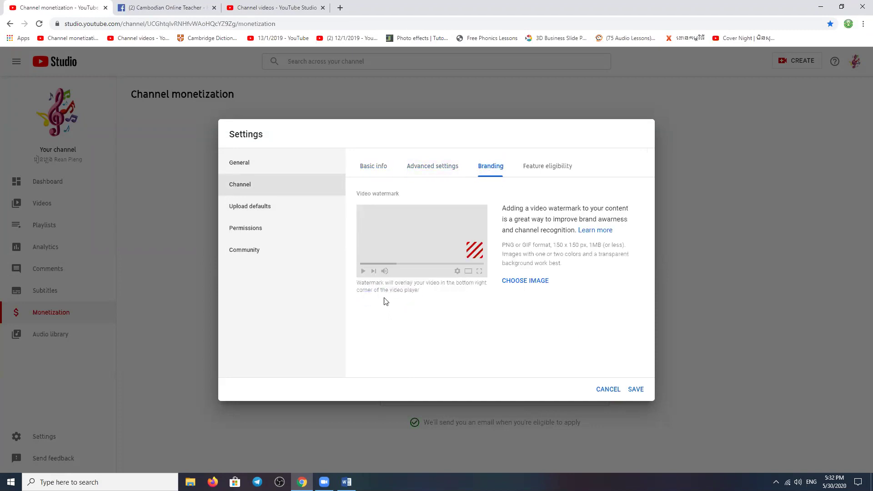
pyautogui.click(249, 211)
pyautogui.click(249, 230)
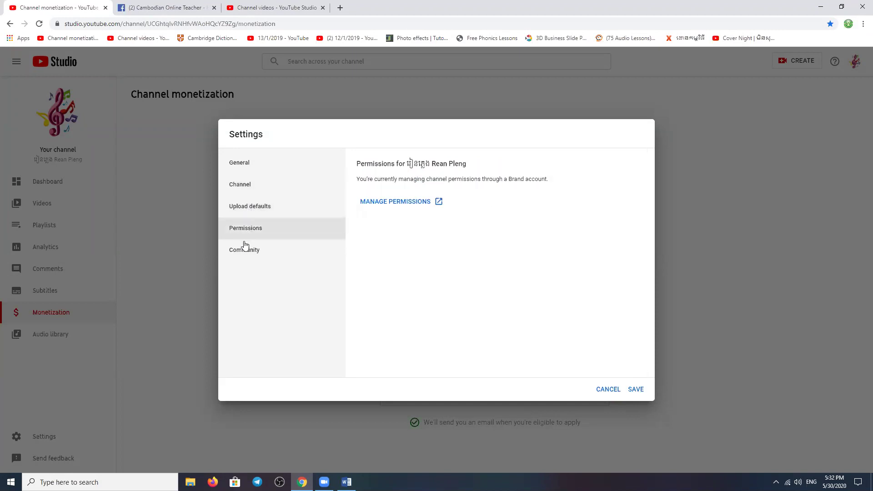
# - Delete the "Our Official page" line with its YouTube link from the default upload description
pyautogui.click(254, 208)
pyautogui.click(414, 287)
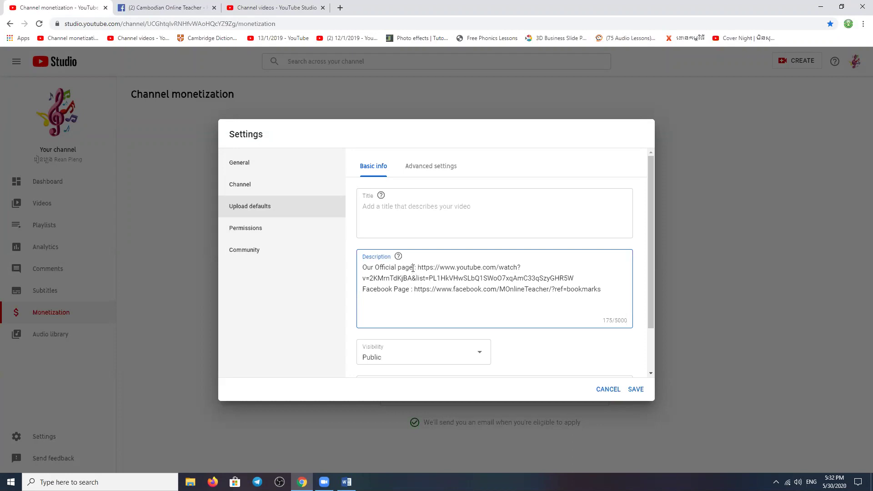
pyautogui.moveTo(392, 268); pyautogui.dragTo(343, 272)
pyautogui.moveTo(580, 279); pyautogui.dragTo(343, 273)
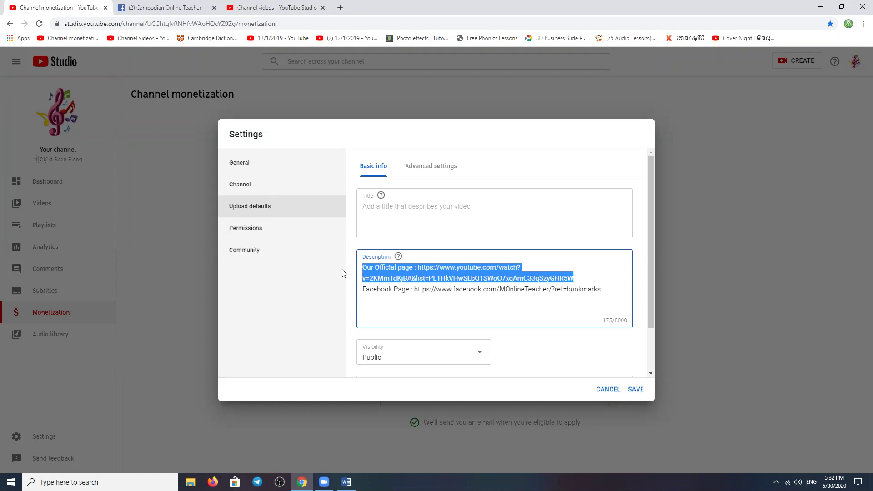
pyautogui.press('BackSpace')
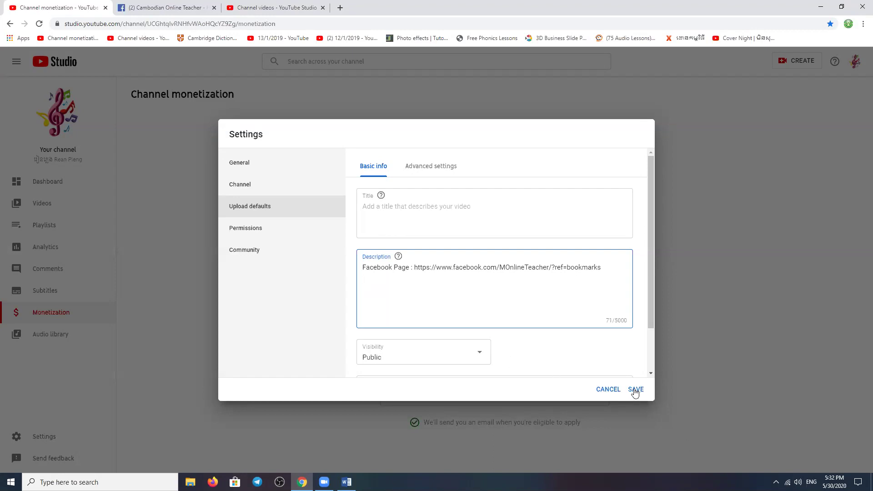
# - Examine the channel permissions, the community automated filters and the basic info of the upload defaults
pyautogui.click(250, 250)
pyautogui.click(249, 231)
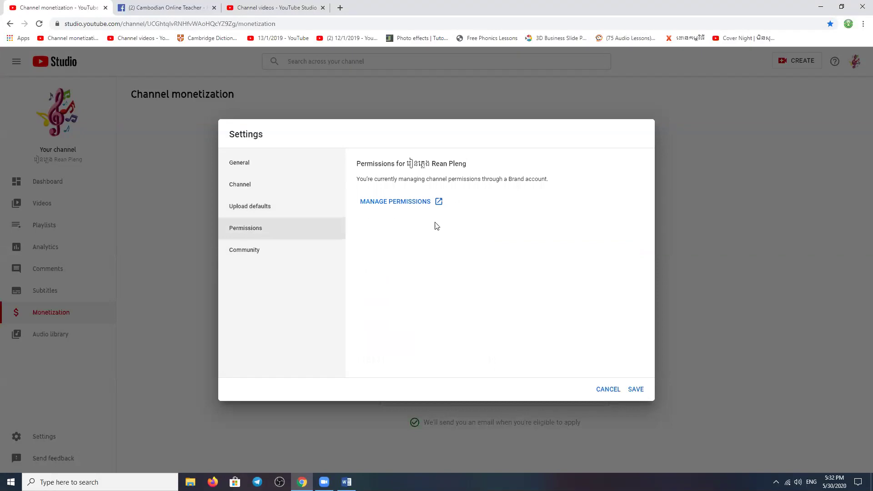
pyautogui.click(244, 249)
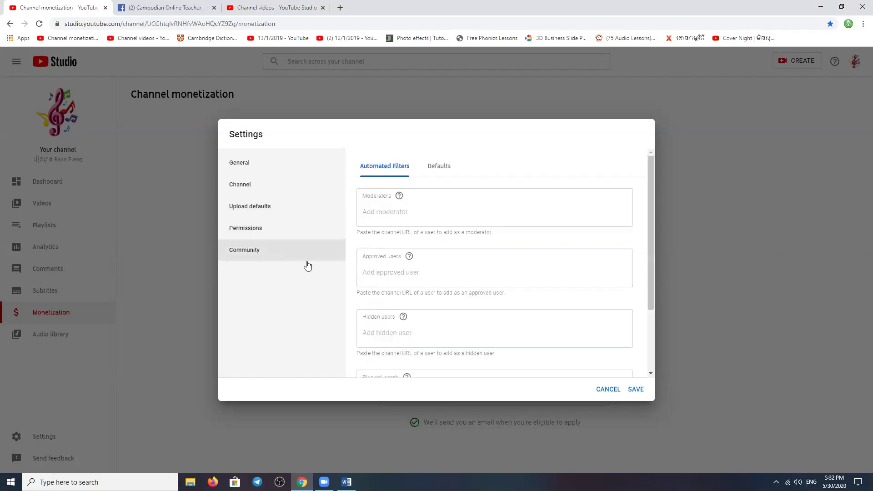
pyautogui.scroll(-2, 466, 293)
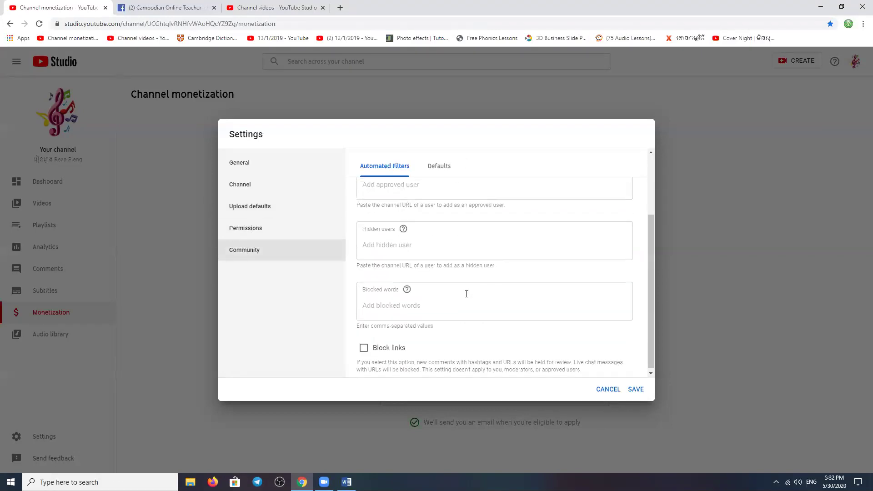
pyautogui.click(264, 213)
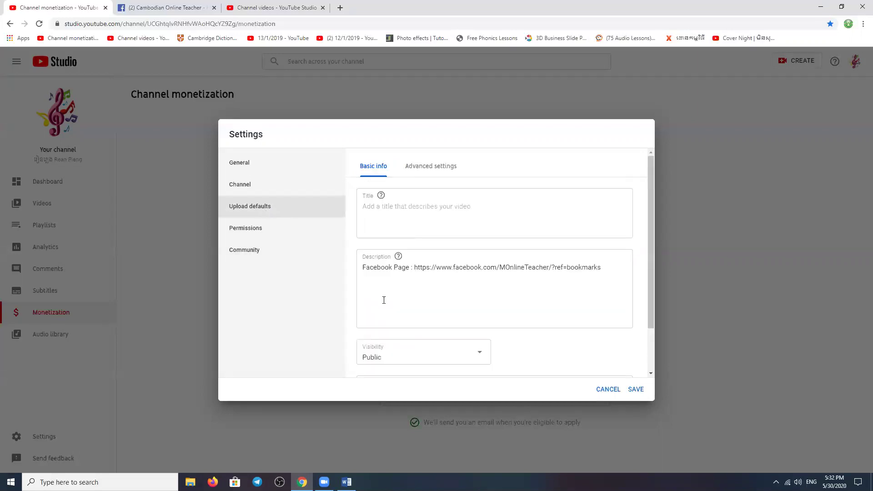
pyautogui.scroll(-2, 448, 346)
pyautogui.click(550, 346)
pyautogui.scroll(2, 478, 214)
pyautogui.click(404, 215)
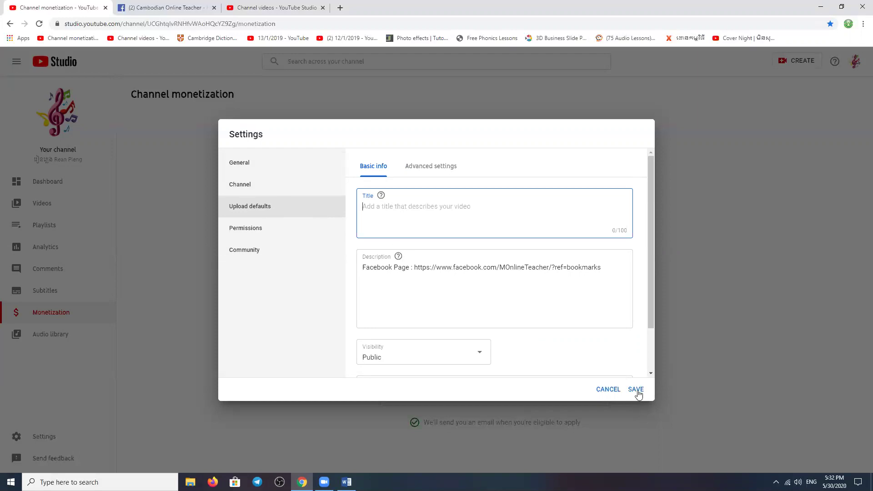
# - Recheck the channel's advanced and branding settings and the upload defaults, and save the settings
pyautogui.click(254, 185)
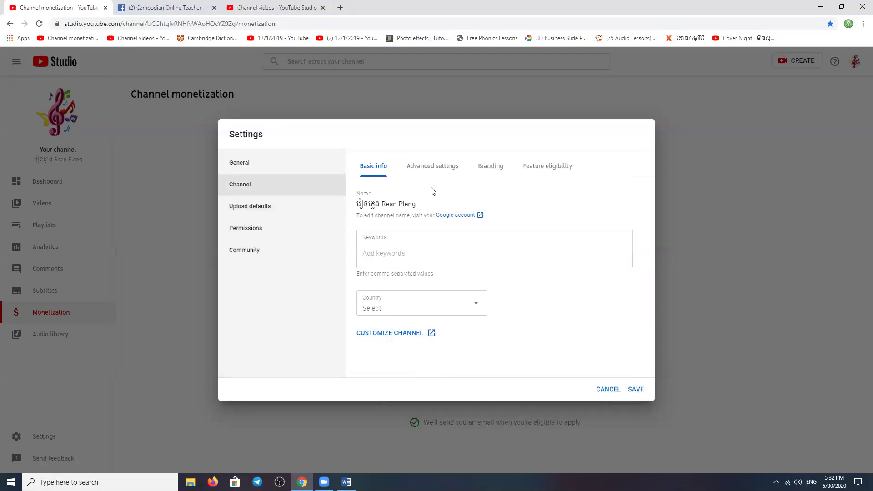
pyautogui.click(434, 169)
pyautogui.click(488, 168)
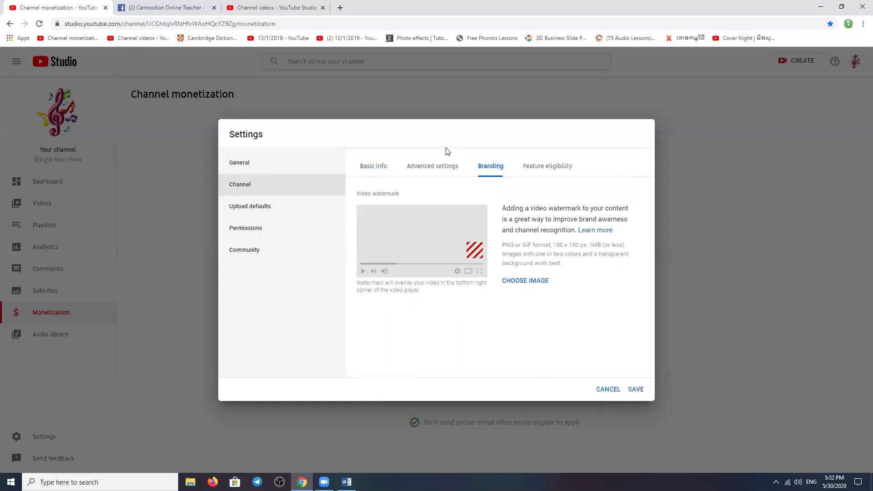
pyautogui.click(444, 169)
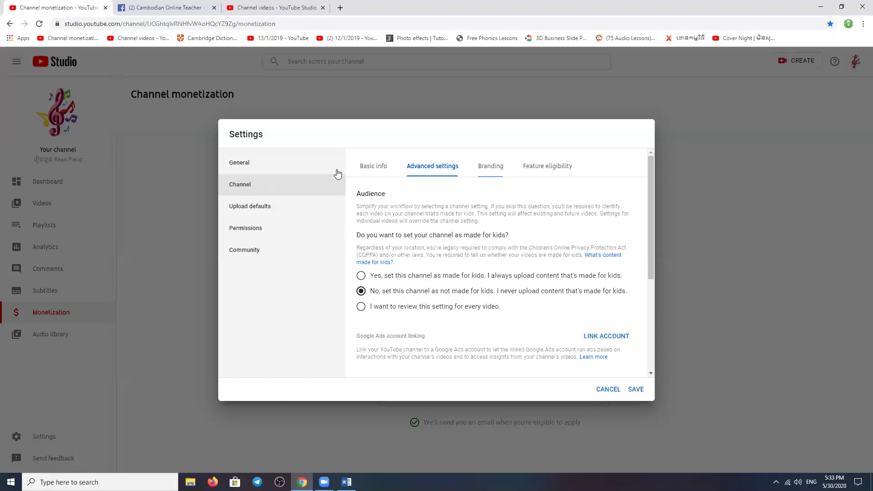
pyautogui.click(258, 210)
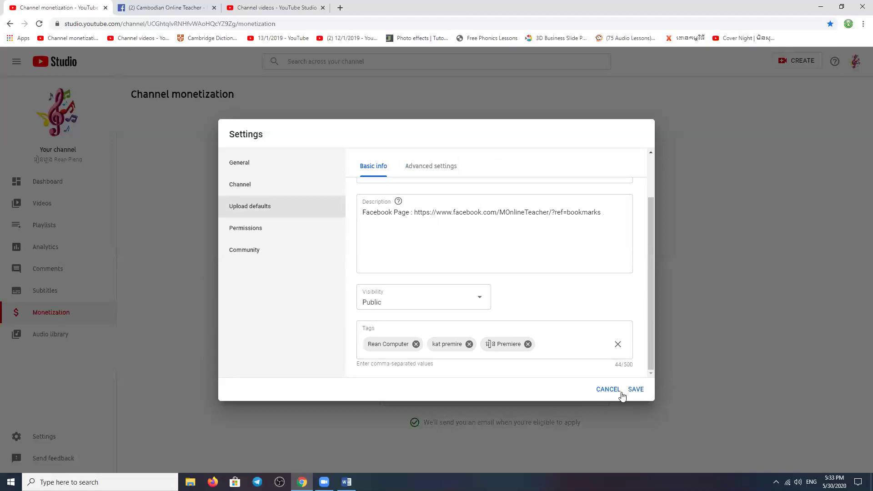
pyautogui.click(636, 390)
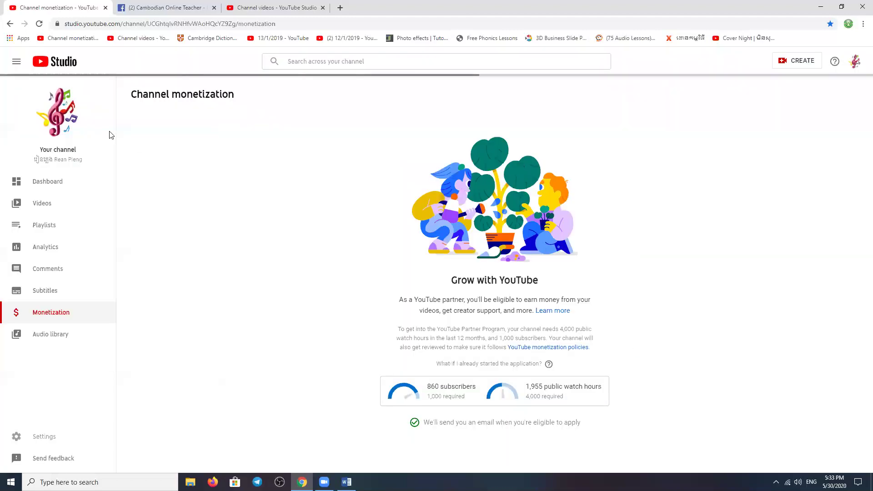
# - Permanently delete the private Premiere Slide show video from the channel videos, acknowledging that the deletion can't be undone
pyautogui.click(264, 5)
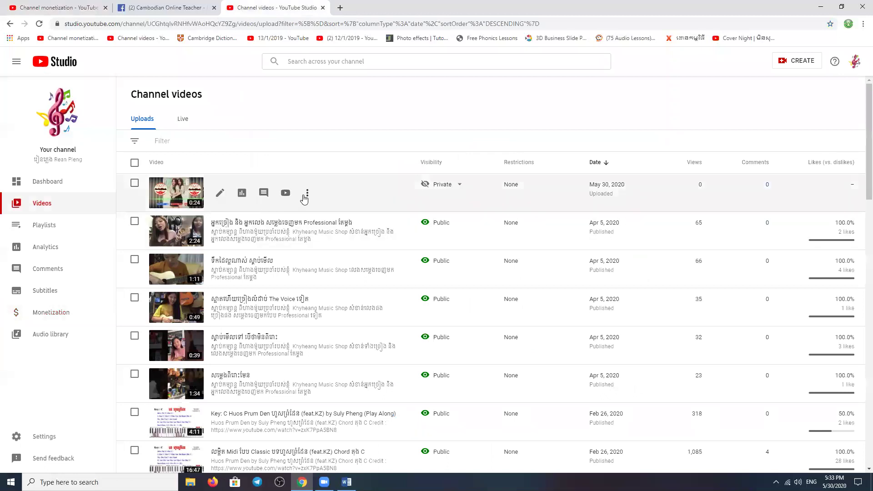
pyautogui.click(307, 194)
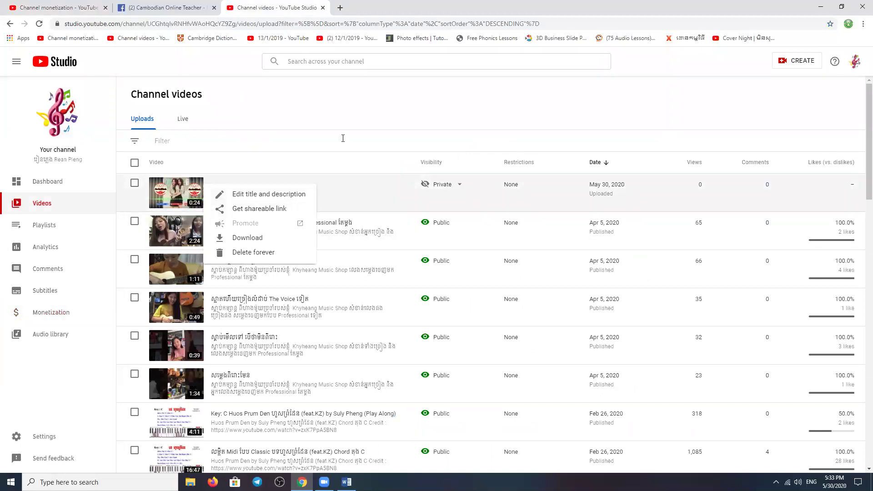
pyautogui.click(302, 187)
pyautogui.click(307, 195)
pyautogui.click(264, 252)
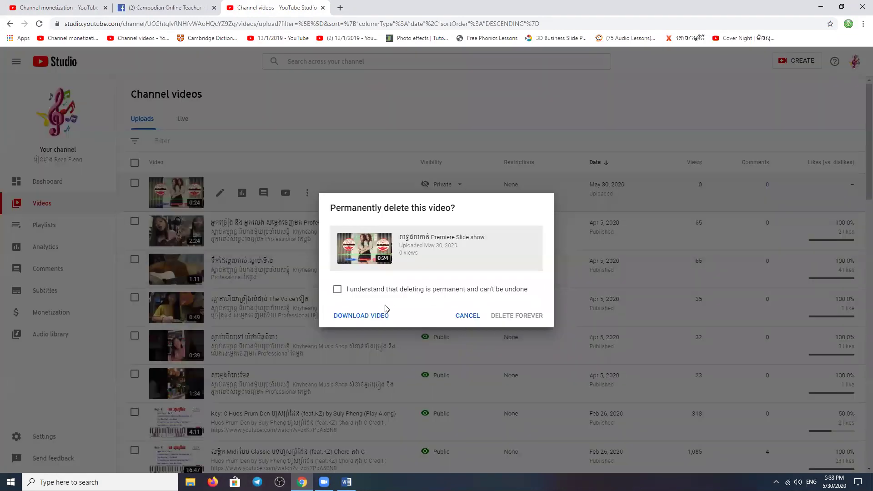
pyautogui.click(337, 289)
pyautogui.click(518, 316)
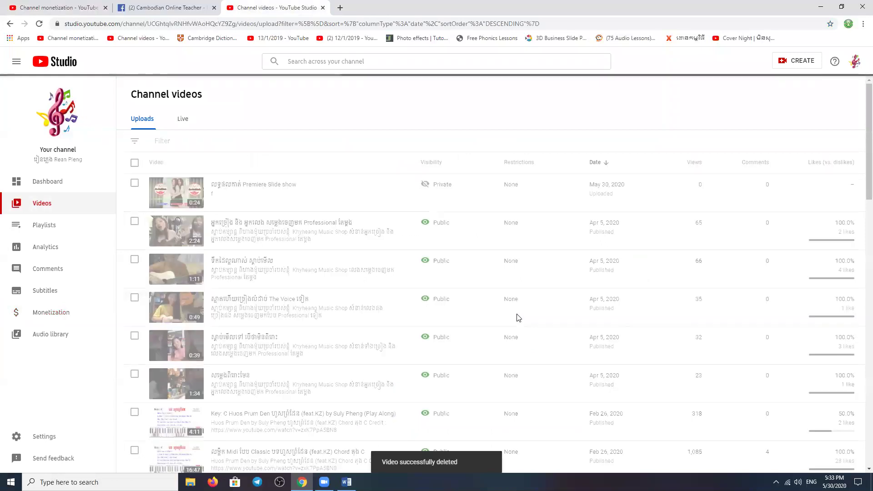
# - Start a new video upload and add the Slideshow file from the computer's Videos folder
pyautogui.click(796, 61)
pyautogui.click(785, 78)
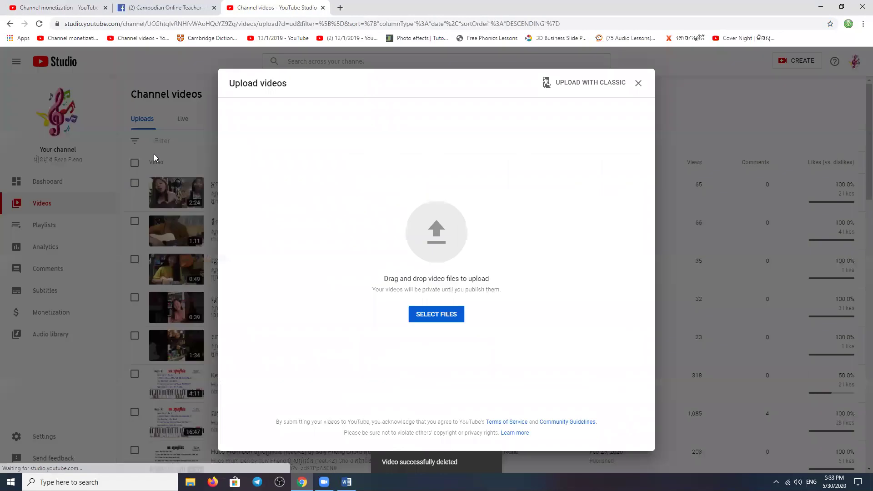
pyautogui.click(433, 244)
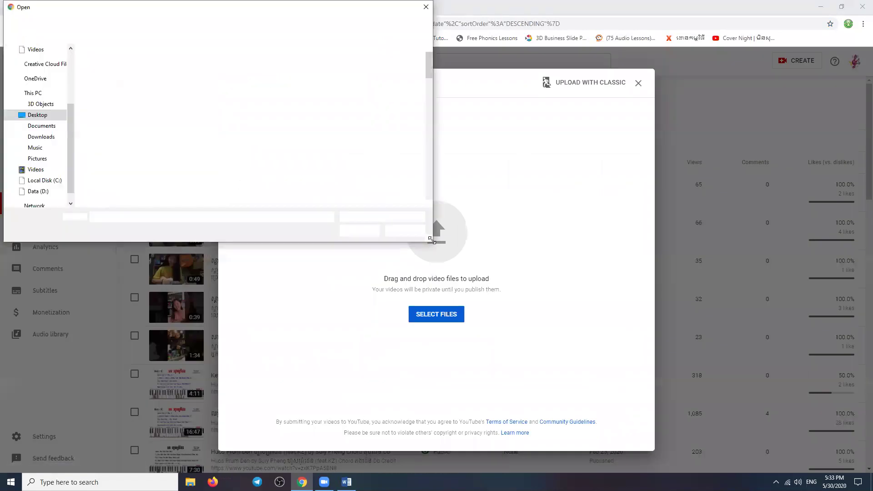
pyautogui.click(426, 7)
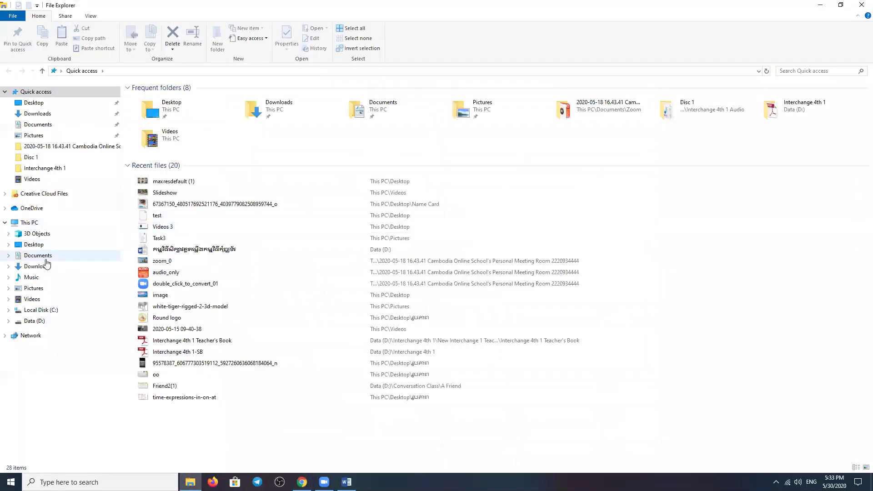
pyautogui.click(32, 299)
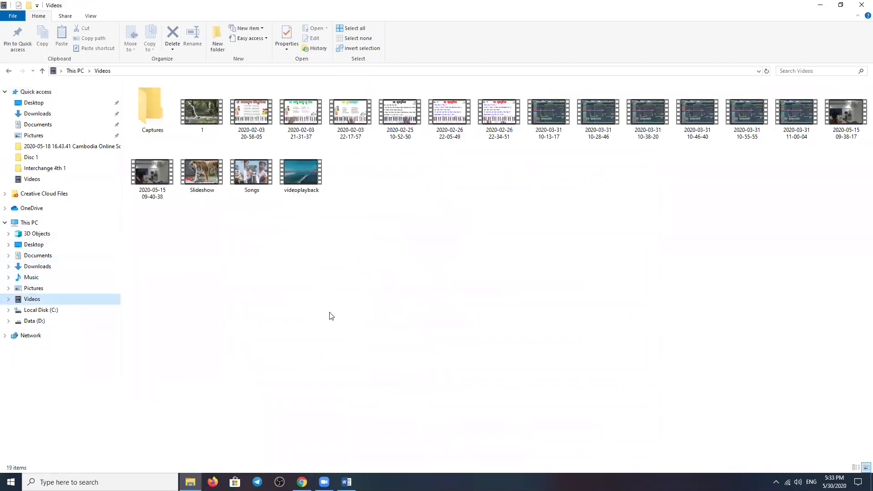
pyautogui.moveTo(196, 171); pyautogui.dragTo(436, 239)
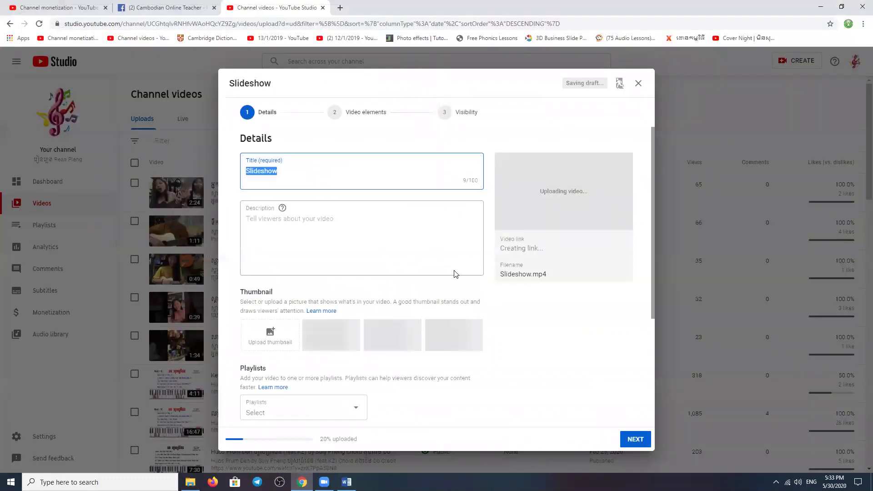
# - Check the new upload's prefilled details and add the desktop image flstudio123 as its custom thumbnail
pyautogui.scroll(-4, 454, 273)
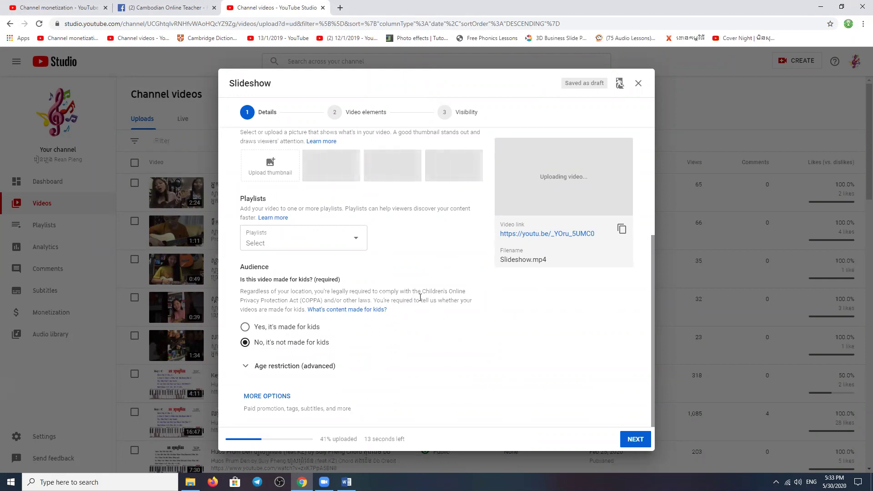
pyautogui.scroll(1, 429, 309)
pyautogui.scroll(3, 427, 305)
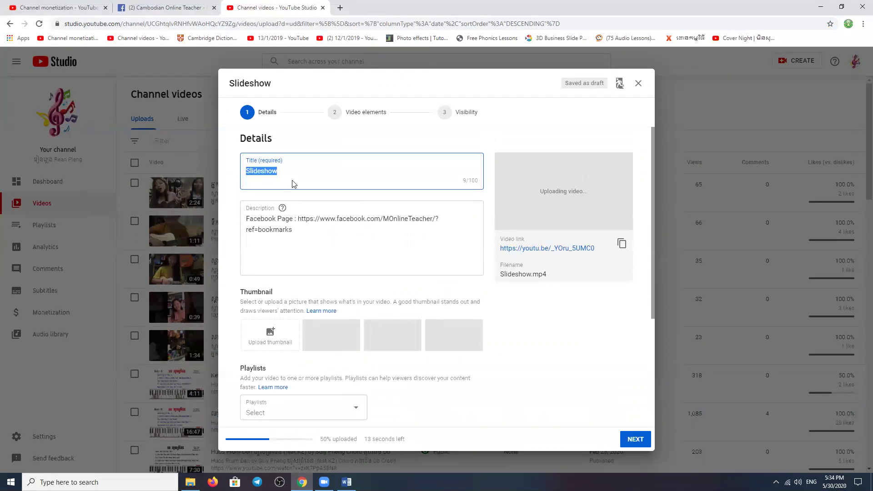
pyautogui.click(308, 229)
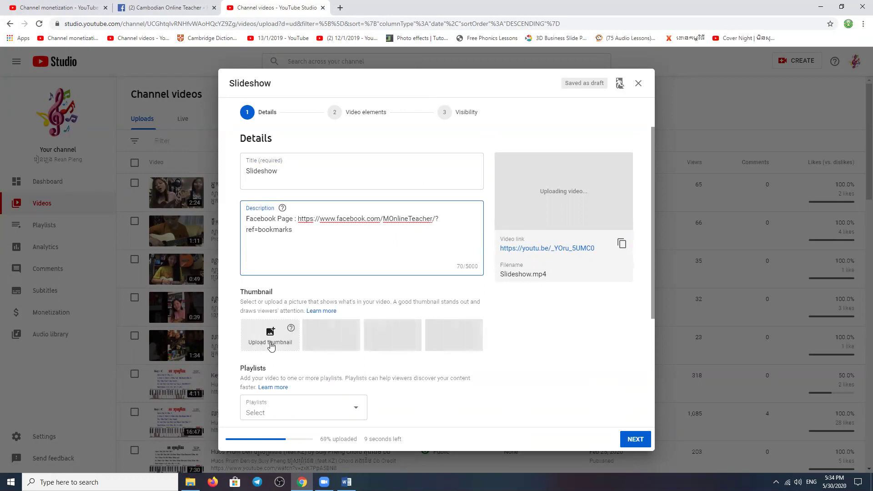
pyautogui.click(260, 348)
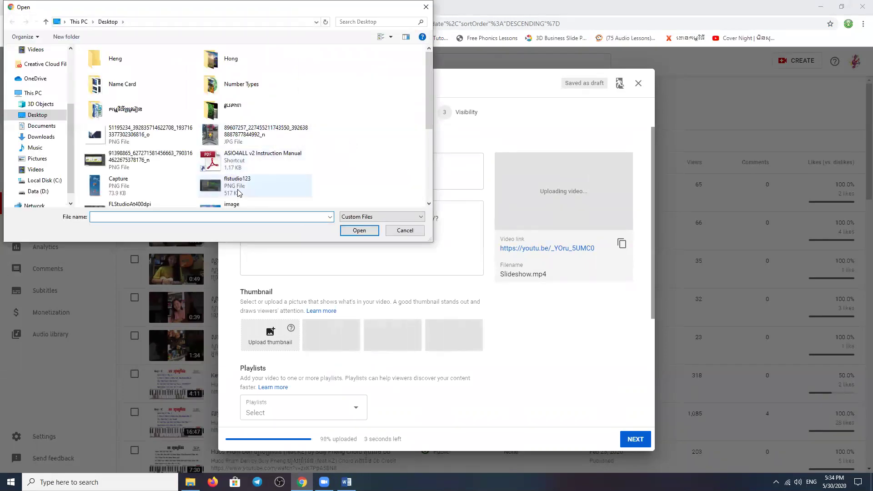
pyautogui.click(241, 192)
pyautogui.click(359, 230)
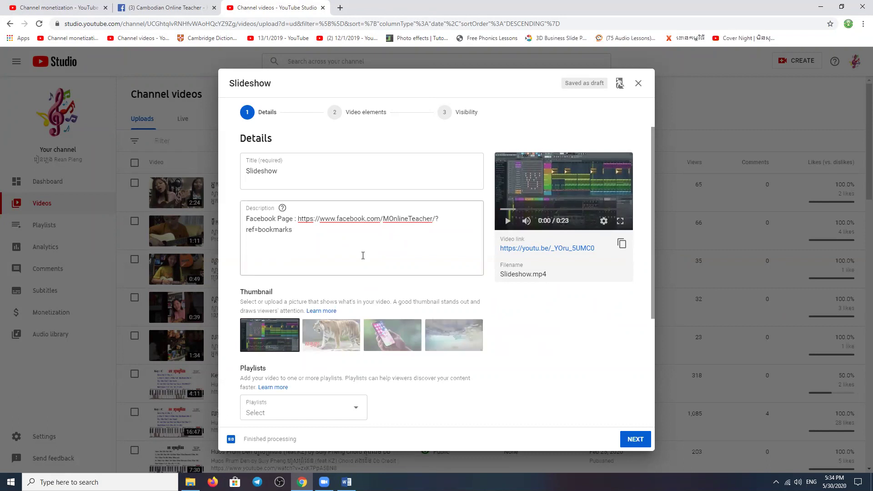
# - Advance the Slideshow upload past the video elements to its visibility options and try to save it without choosing a visibility
pyautogui.click(635, 445)
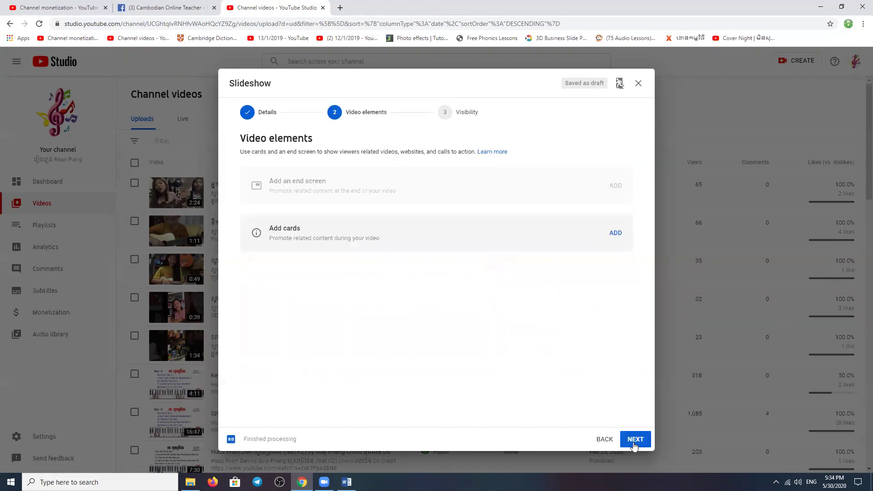
pyautogui.click(635, 445)
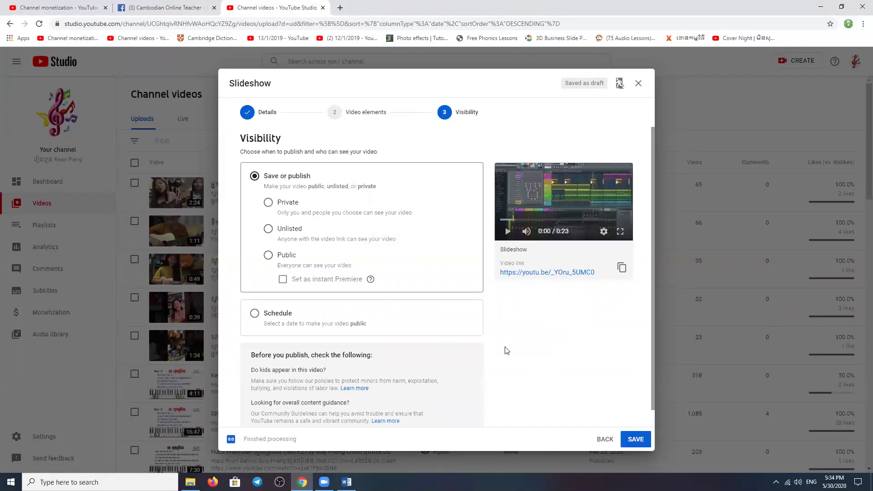
pyautogui.click(6, 6)
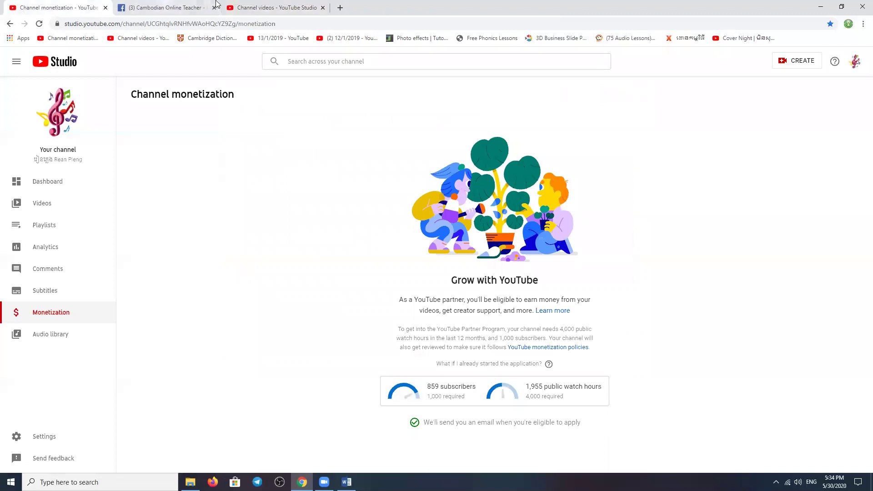
pyautogui.click(278, 8)
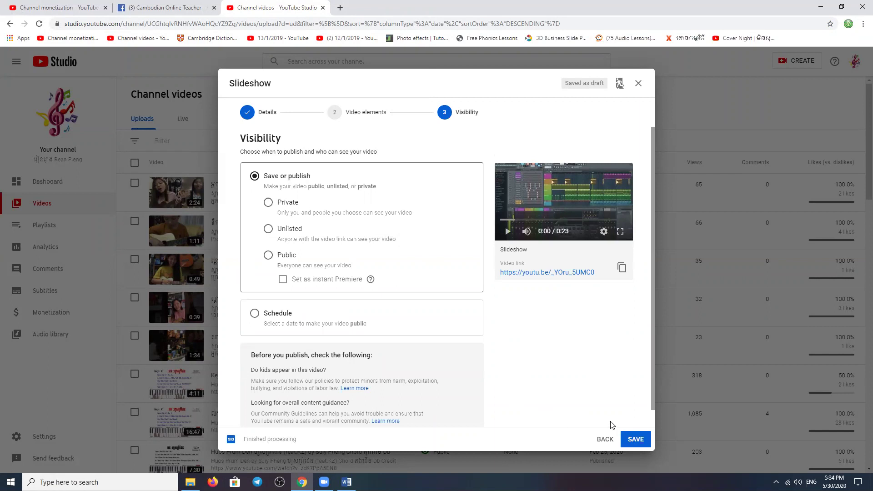
pyautogui.click(637, 442)
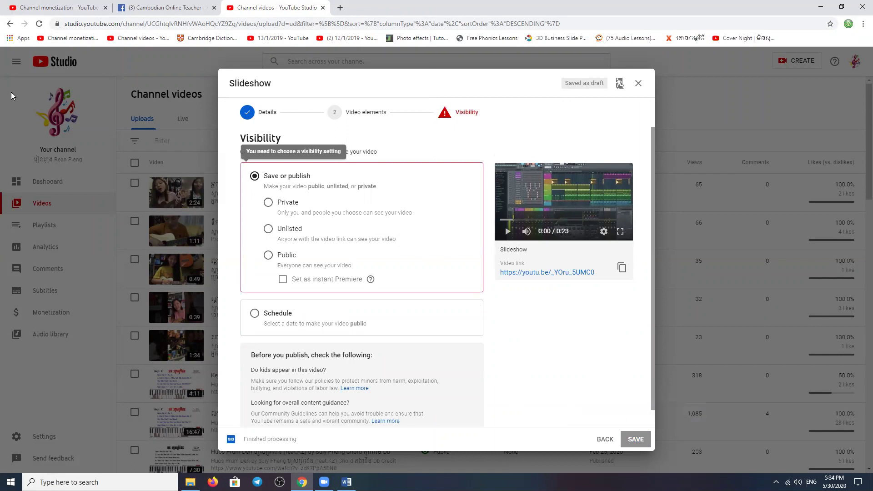
pyautogui.scroll(-1, 475, 309)
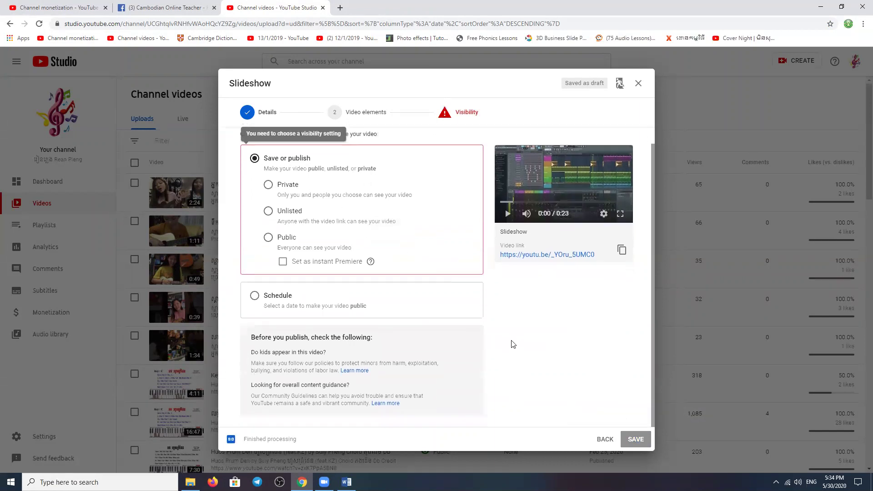
pyautogui.scroll(1, 512, 344)
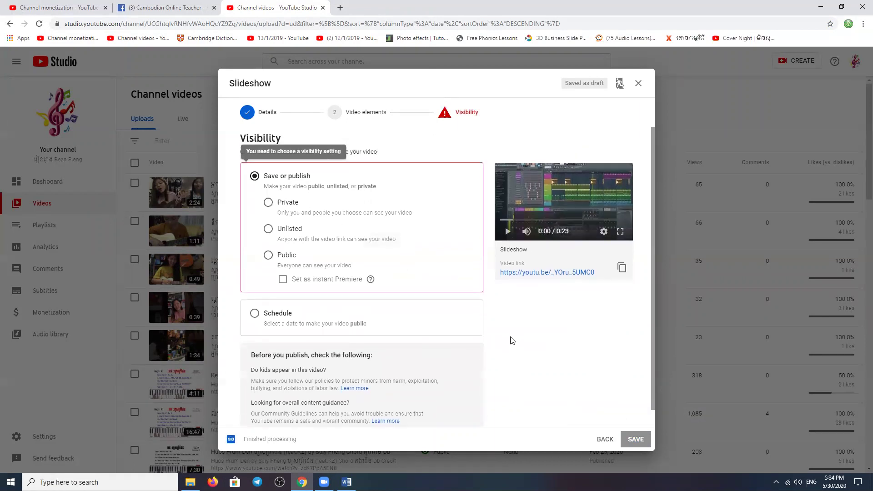
# - Try the Public and Private visibility options for the Slideshow upload and close it unpublished, leaving it as a draft
pyautogui.click(281, 257)
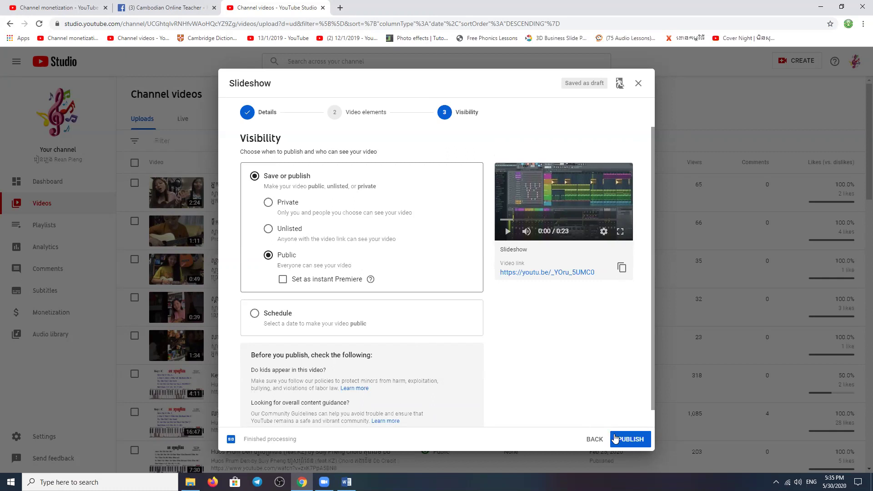
pyautogui.click(268, 202)
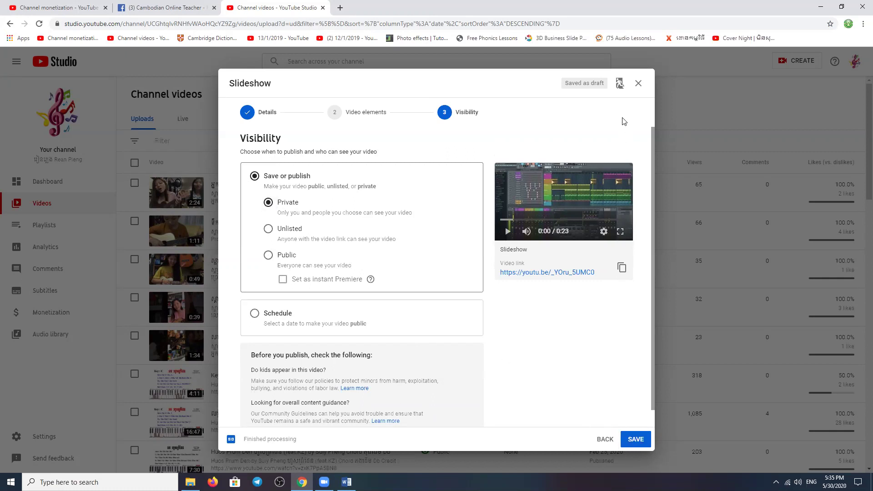
pyautogui.click(638, 83)
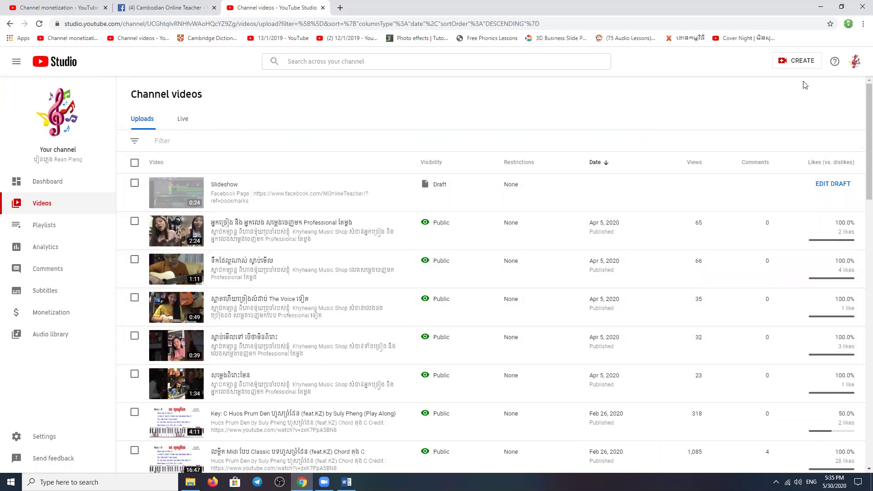
# - Close the channel monetization, Facebook page and channel videos tabs, leaving only an empty new tab
pyautogui.click(850, 69)
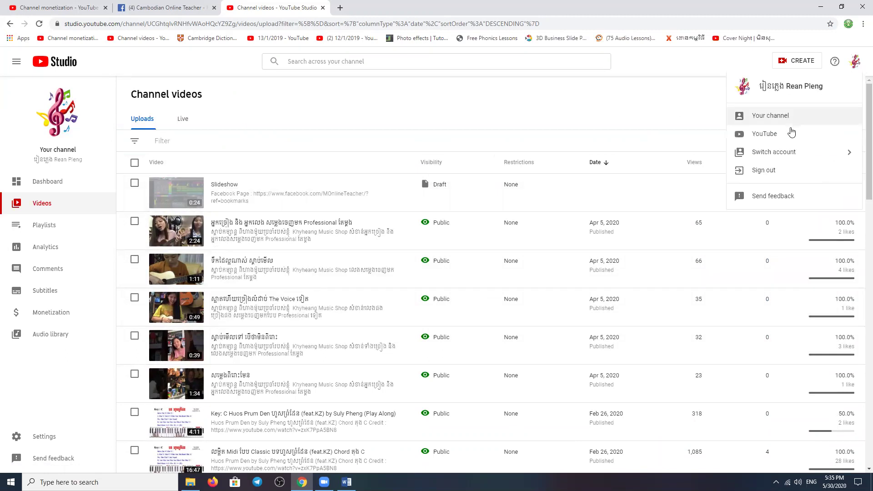
pyautogui.click(580, 118)
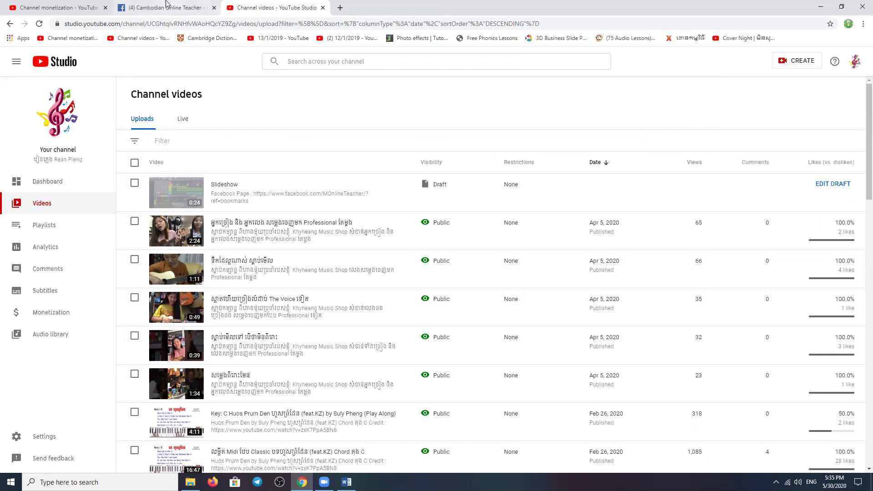
pyautogui.click(105, 8)
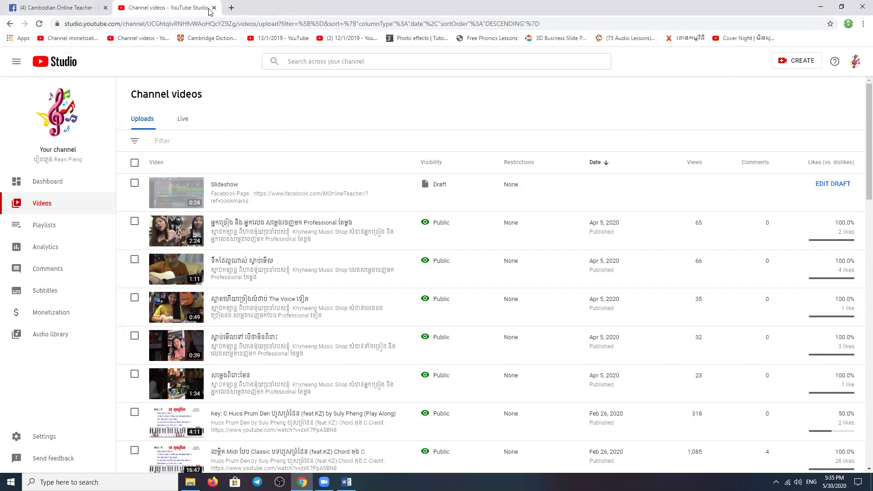
pyautogui.click(95, 8)
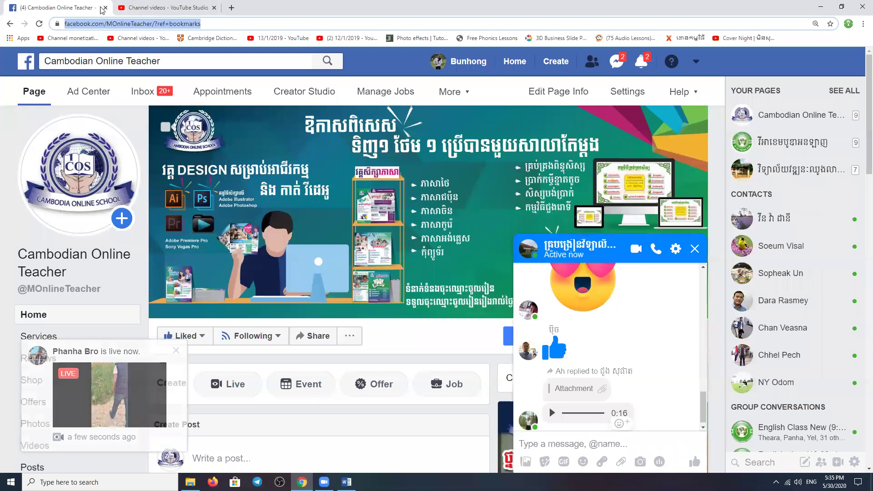
pyautogui.click(105, 8)
pyautogui.click(123, 9)
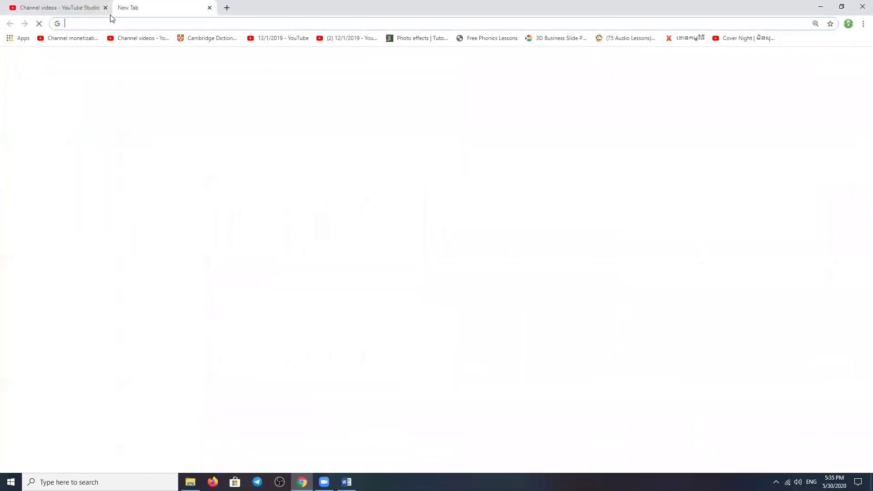
pyautogui.click(105, 8)
# - Open the YouTube home page in the empty tab
pyautogui.click(151, 26)
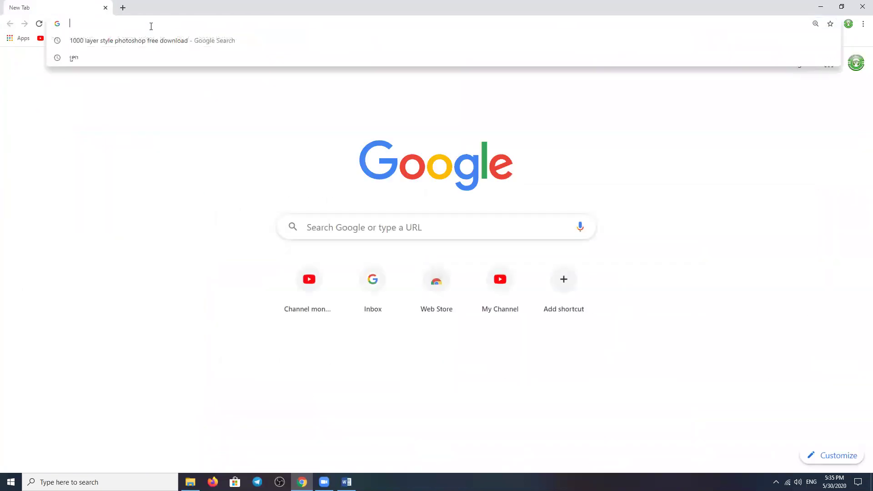
pyautogui.write('yo')
pyautogui.press('Return')
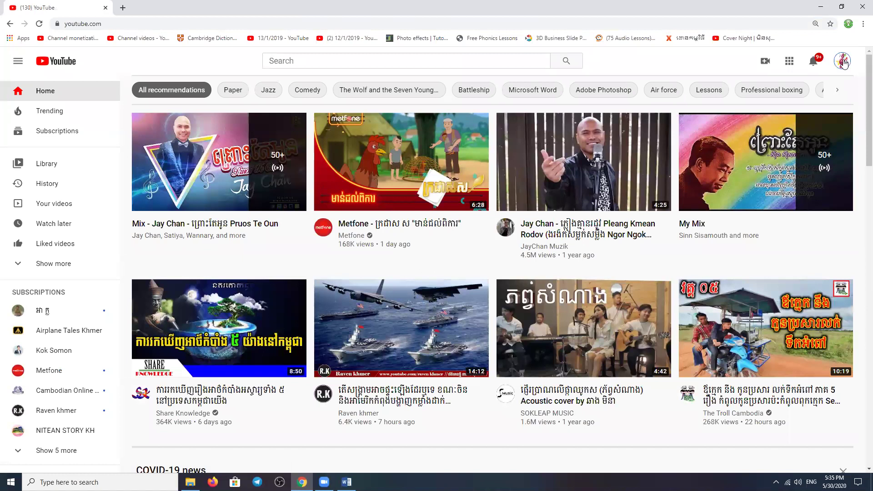
# - Review the accounts and channels available for switching, including the option to add another account, and briefly open the notifications
pyautogui.click(843, 62)
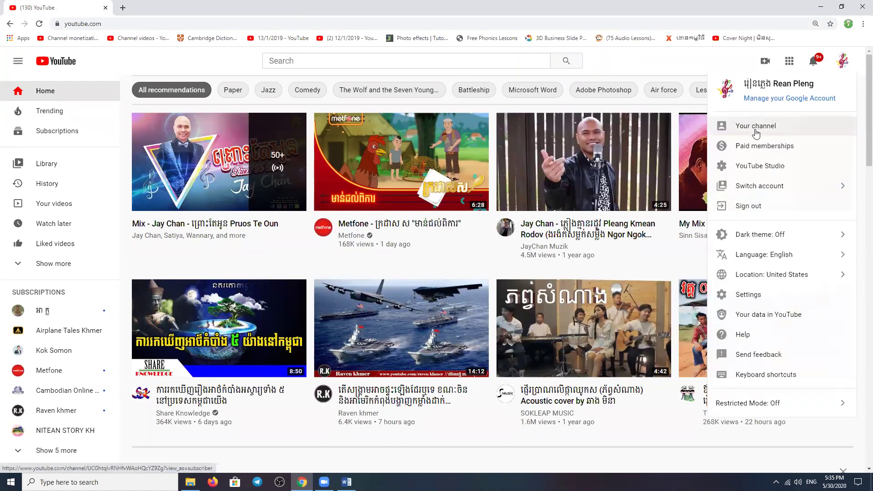
pyautogui.click(767, 187)
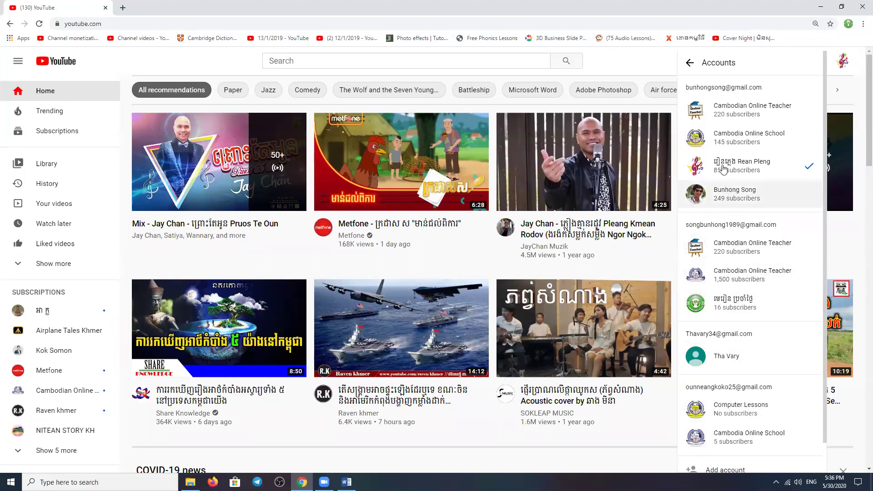
pyautogui.click(650, 64)
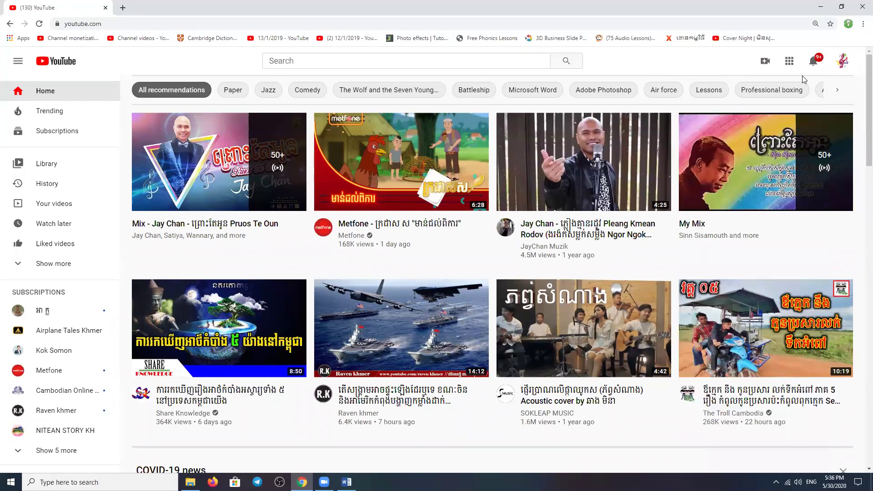
pyautogui.click(842, 60)
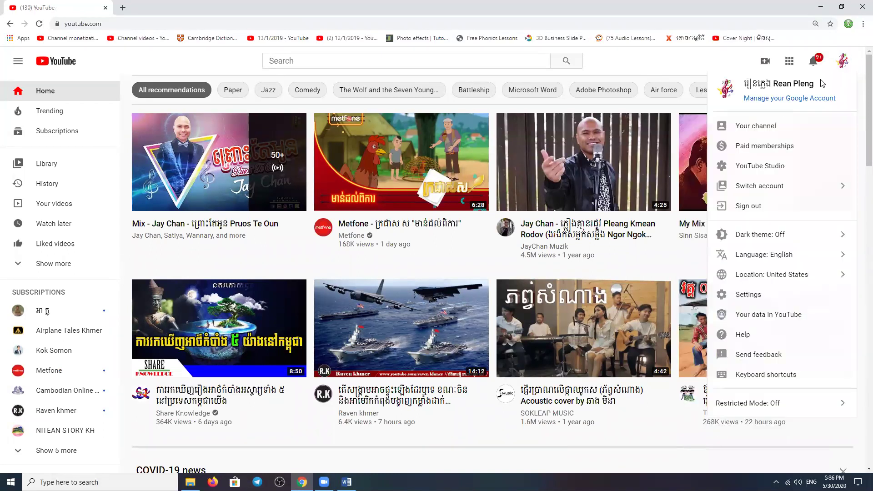
pyautogui.click(797, 193)
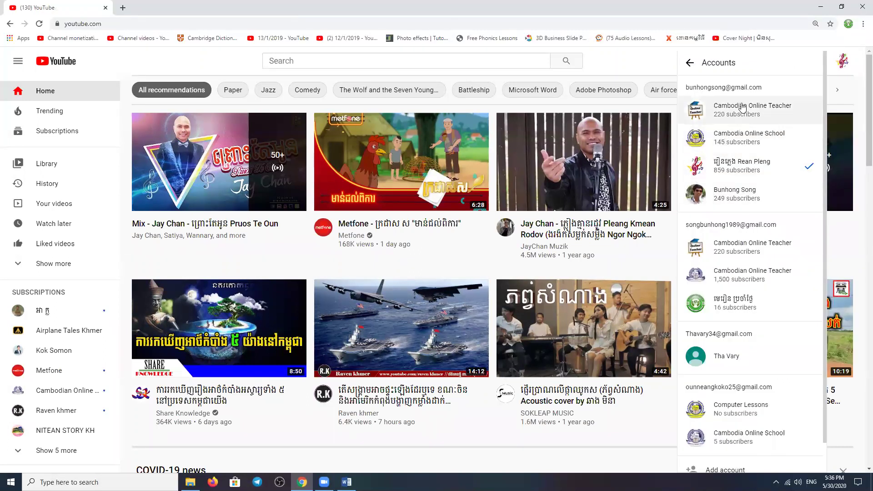
pyautogui.scroll(-1, 726, 246)
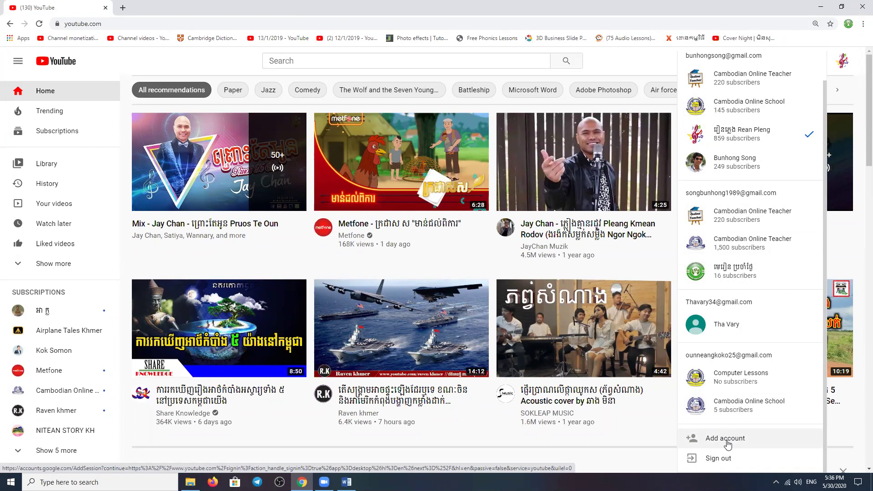
pyautogui.click(625, 462)
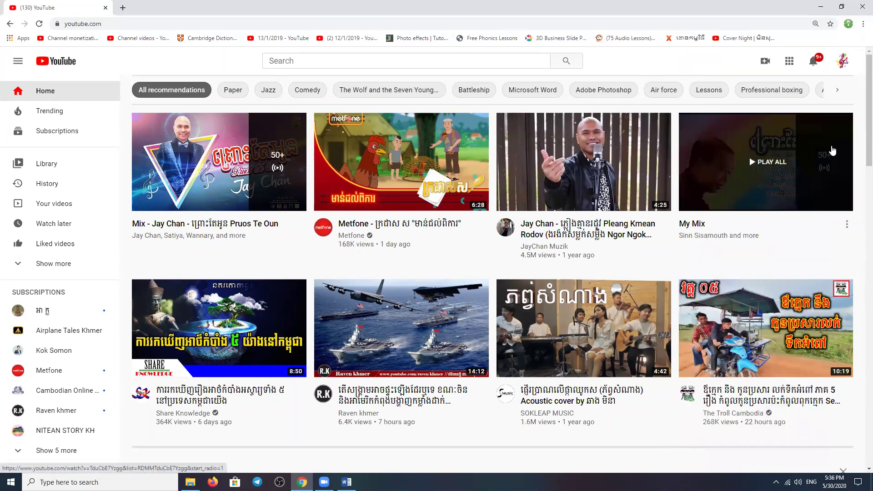
pyautogui.click(814, 64)
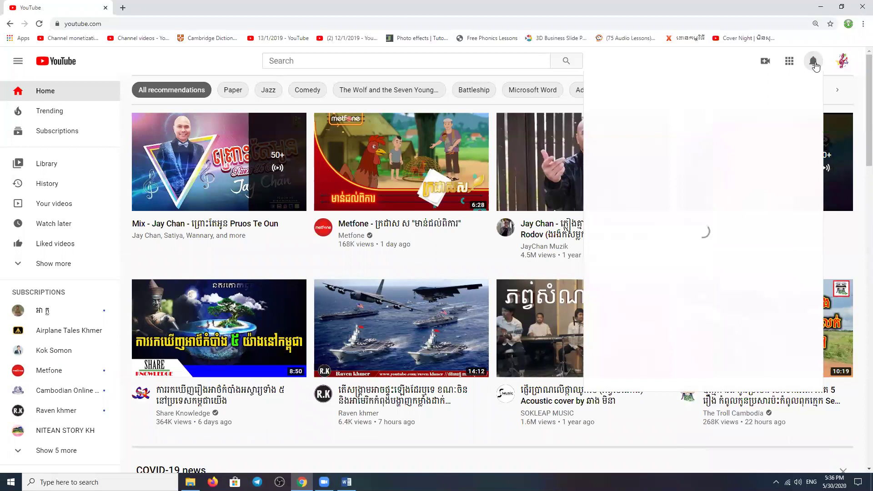
pyautogui.click(814, 63)
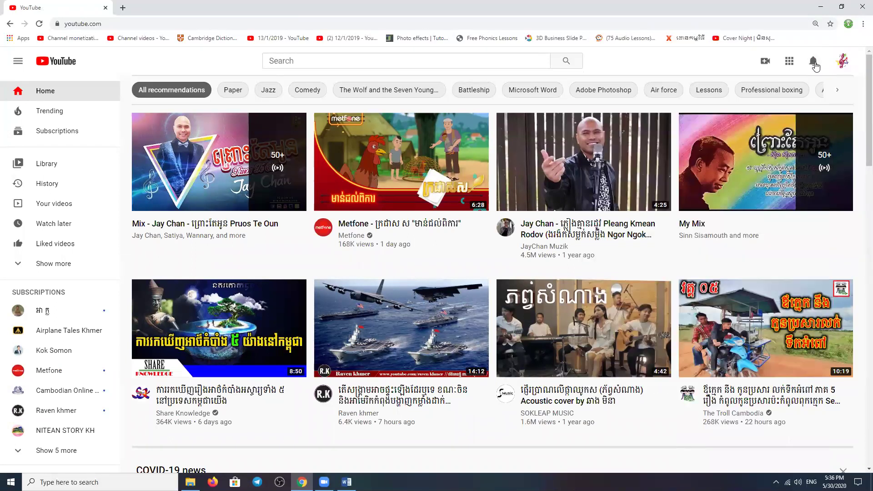
# - Go to the YouTube account settings and open the channel's status and features page
pyautogui.click(844, 64)
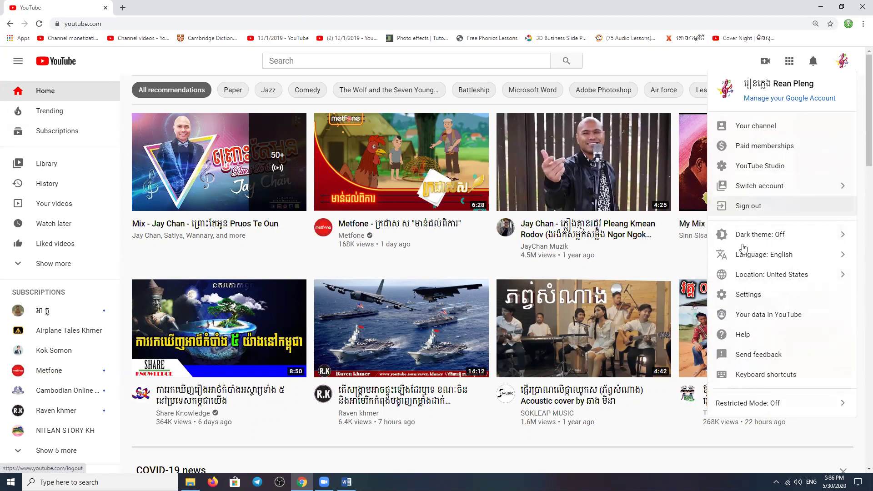
pyautogui.click(749, 296)
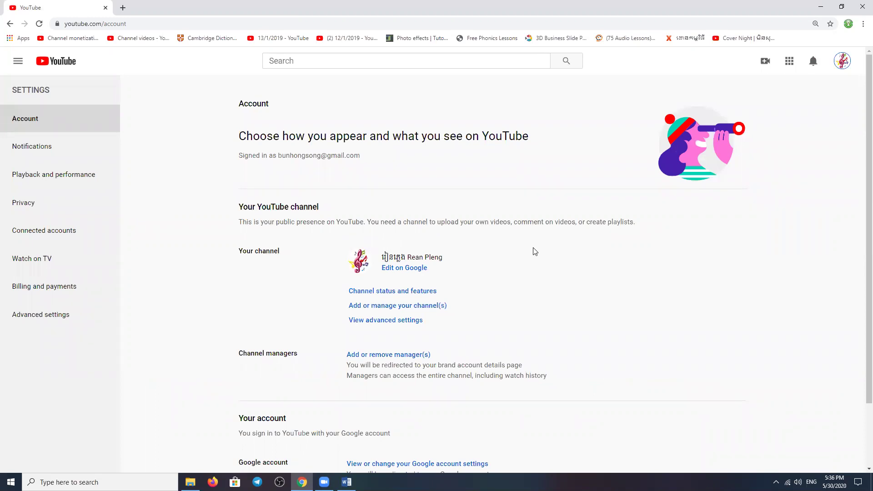
pyautogui.click(393, 295)
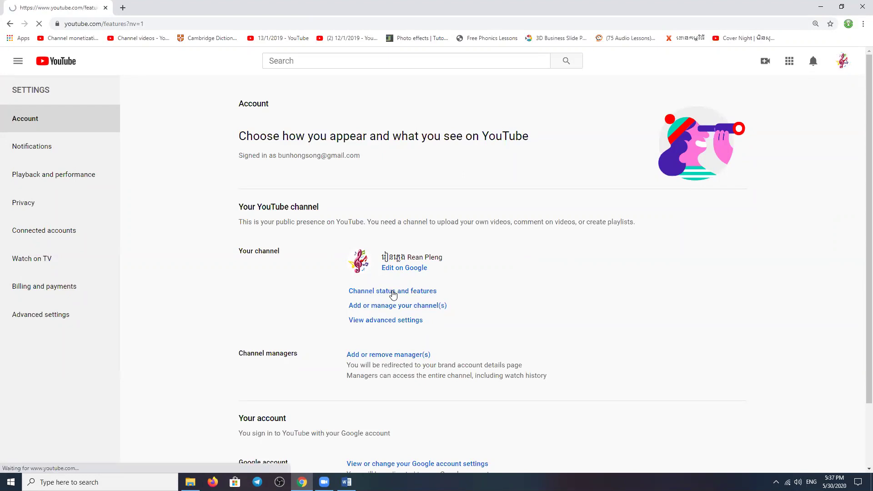
# - Examine the channel's verification status, violations and feature cards, including Longer videos, and return to the account settings
pyautogui.scroll(-2, 224, 282)
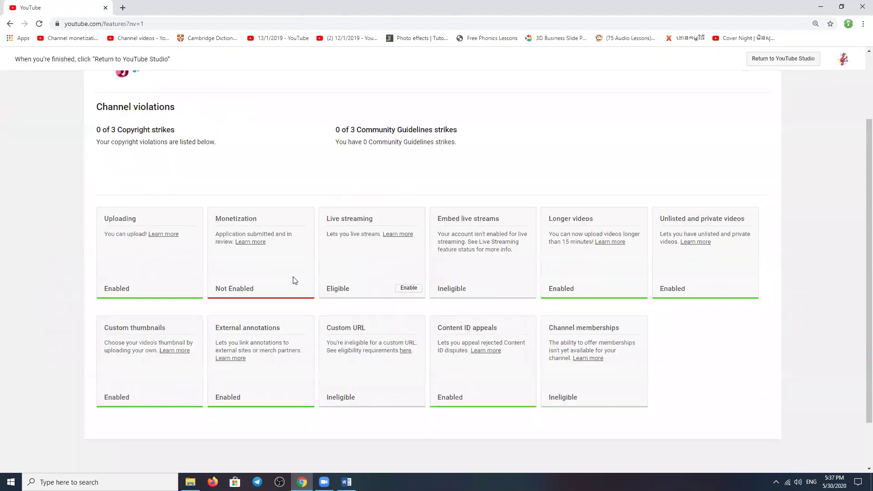
pyautogui.scroll(2, 266, 190)
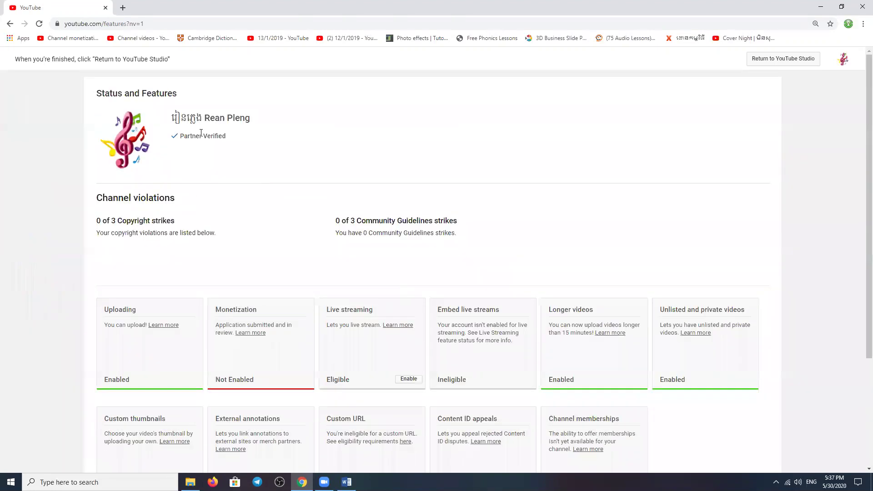
pyautogui.scroll(-3, 364, 273)
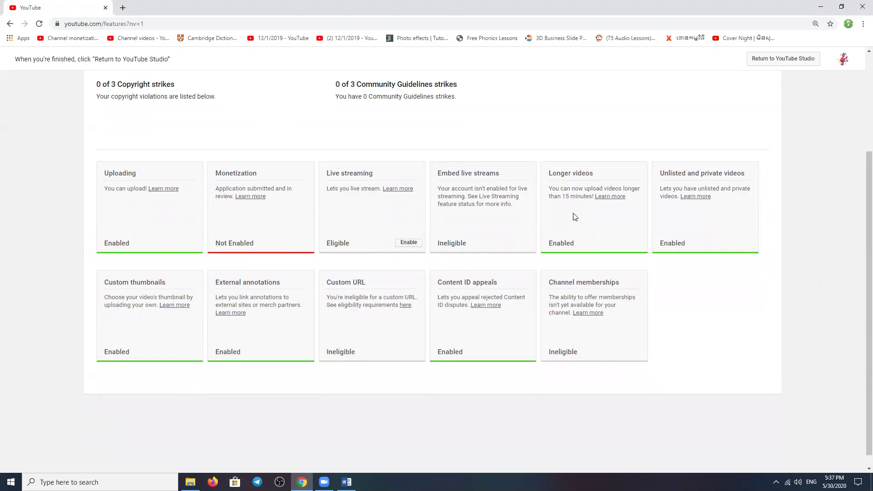
pyautogui.moveTo(563, 173); pyautogui.dragTo(597, 175)
pyautogui.click(596, 127)
pyautogui.scroll(1, 503, 339)
pyautogui.scroll(-1, 504, 339)
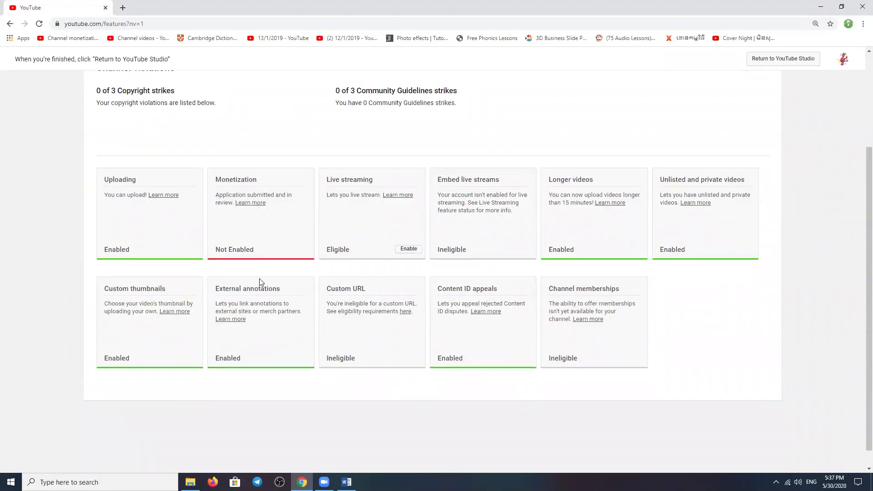
pyautogui.scroll(3, 261, 282)
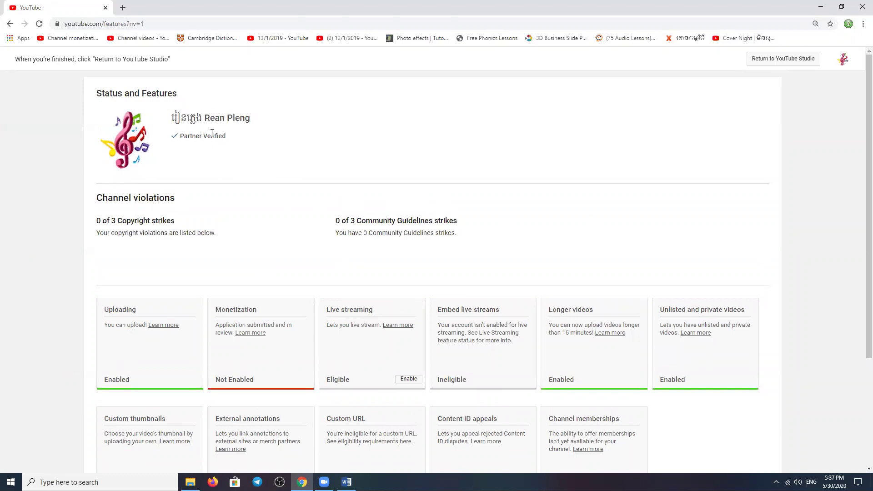
pyautogui.click(10, 24)
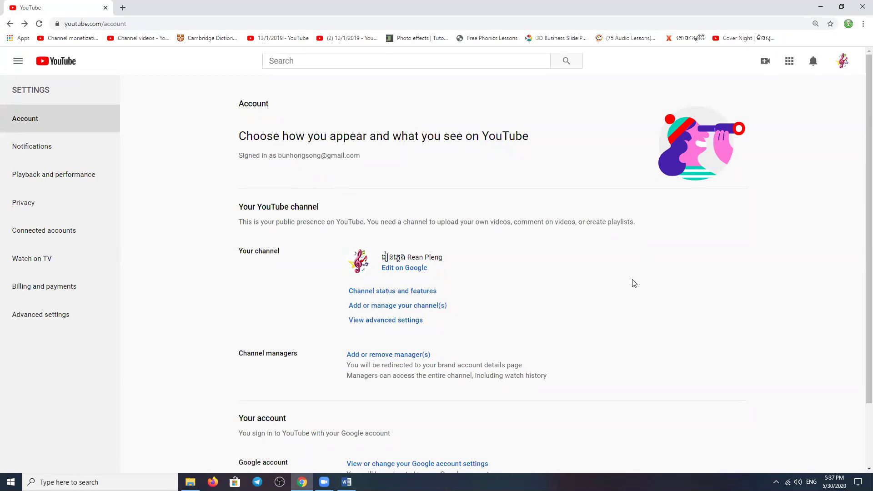
# - Review the channel's status and features page, including the Monetization card, and return to the account settings
pyautogui.click(386, 292)
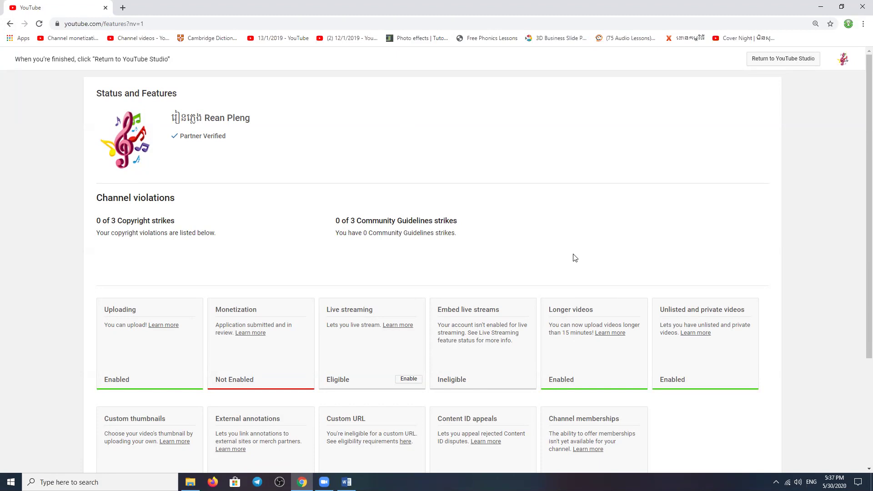
pyautogui.scroll(-2, 575, 258)
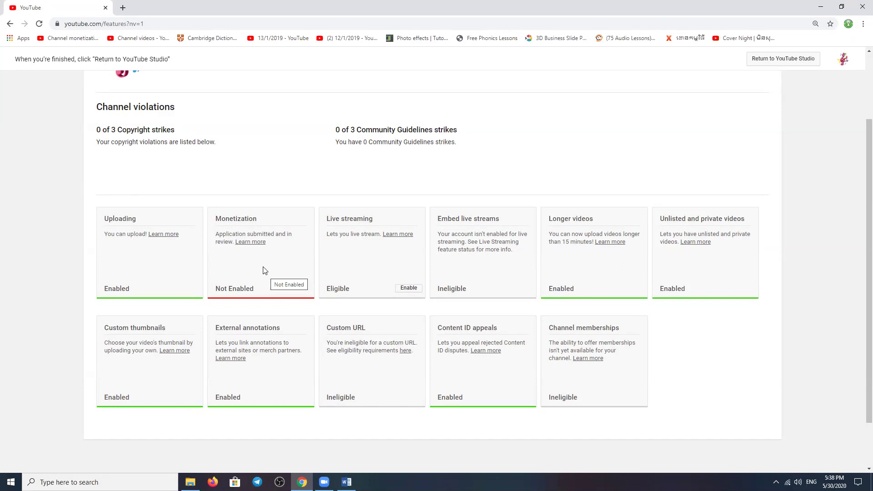
pyautogui.scroll(2, 269, 273)
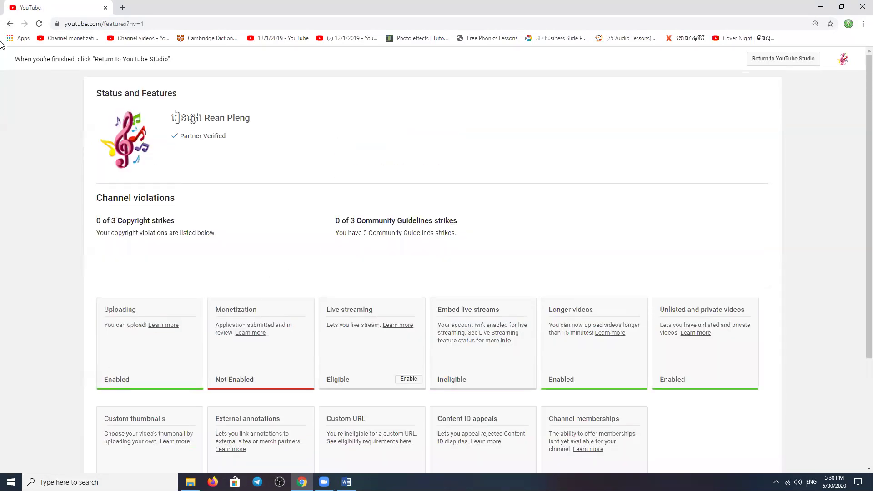
pyautogui.click(9, 24)
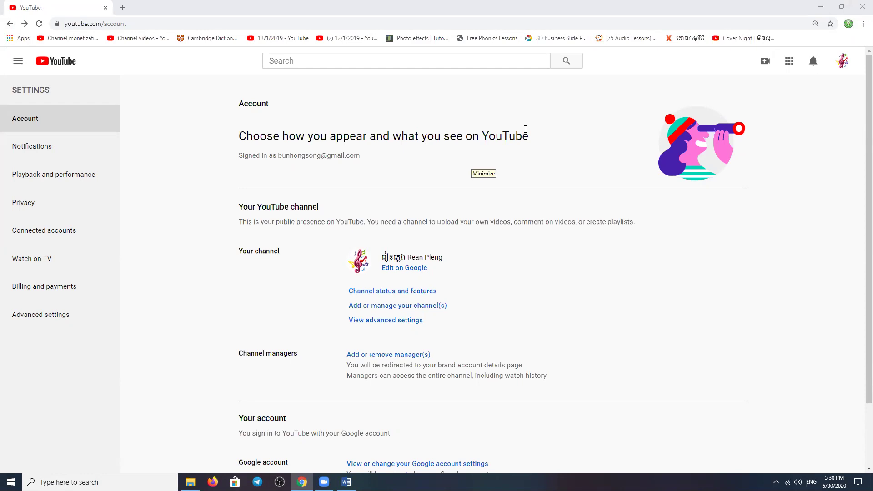
pyautogui.click(725, 335)
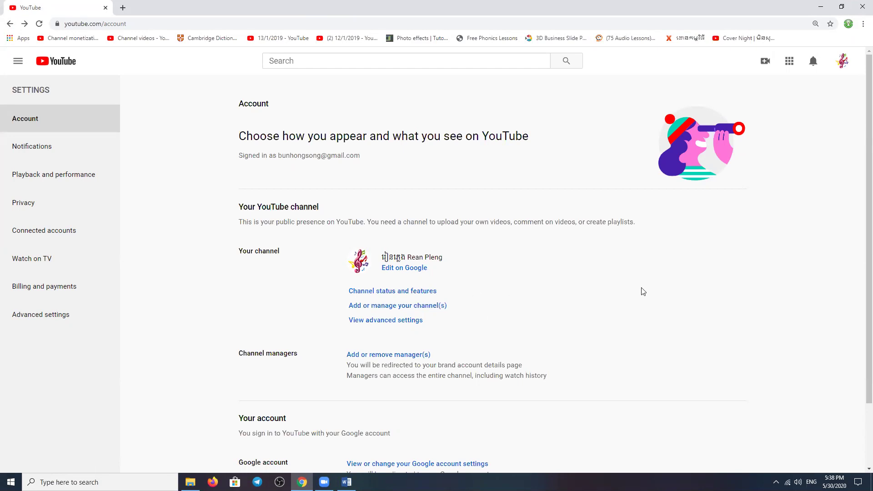
# - View the account's channel list and the Brand Account form for creating a new channel, and return to the account settings without creating one
pyautogui.click(397, 311)
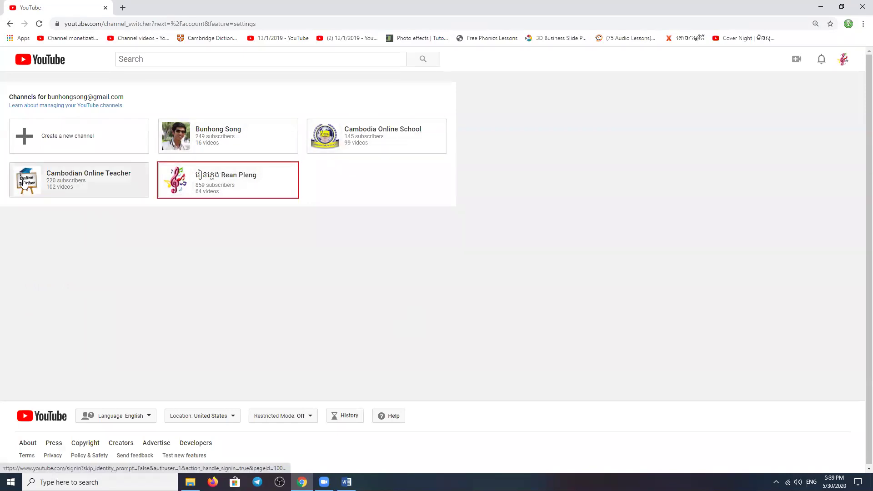
pyautogui.click(27, 139)
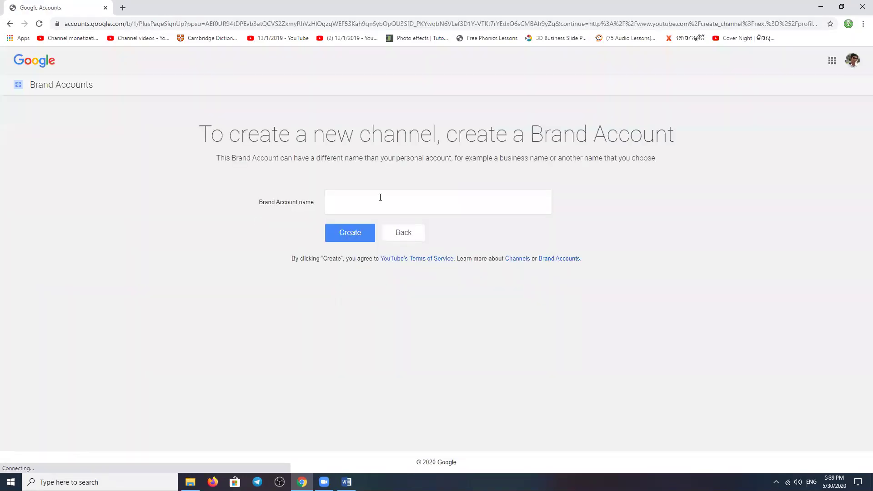
pyautogui.click(381, 200)
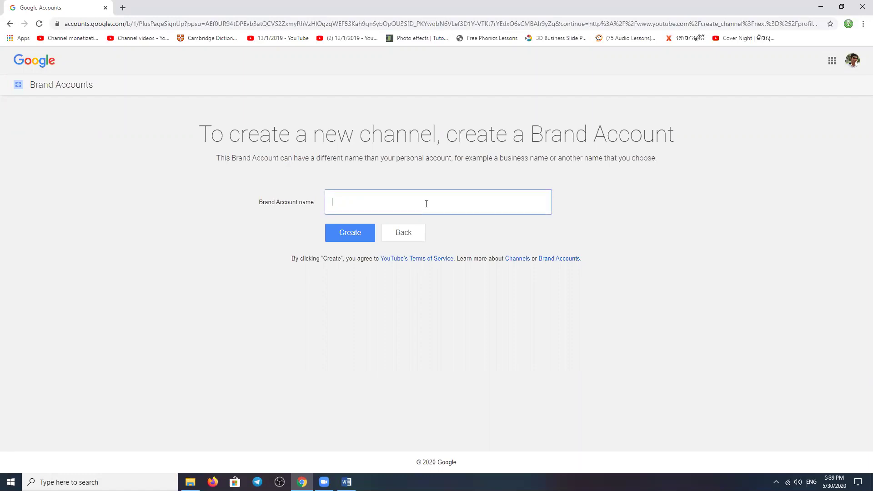
pyautogui.write('d')
pyautogui.press('BackSpace')
pyautogui.click(9, 26)
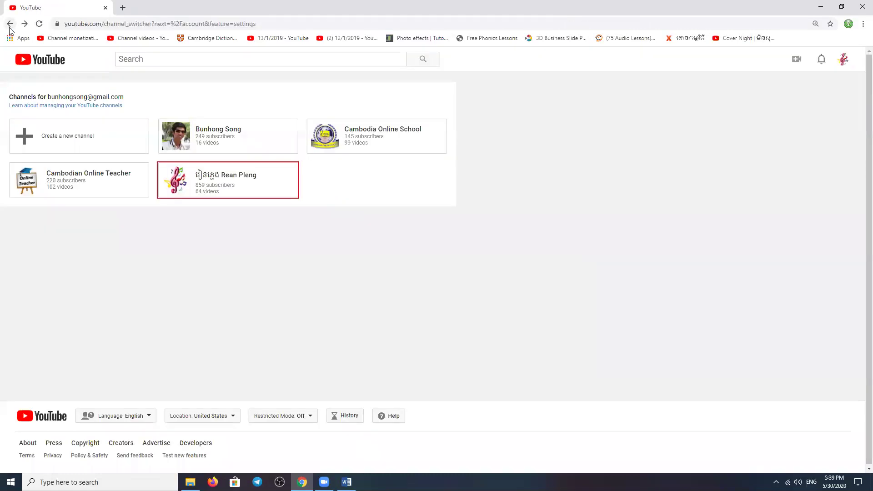
pyautogui.click(10, 27)
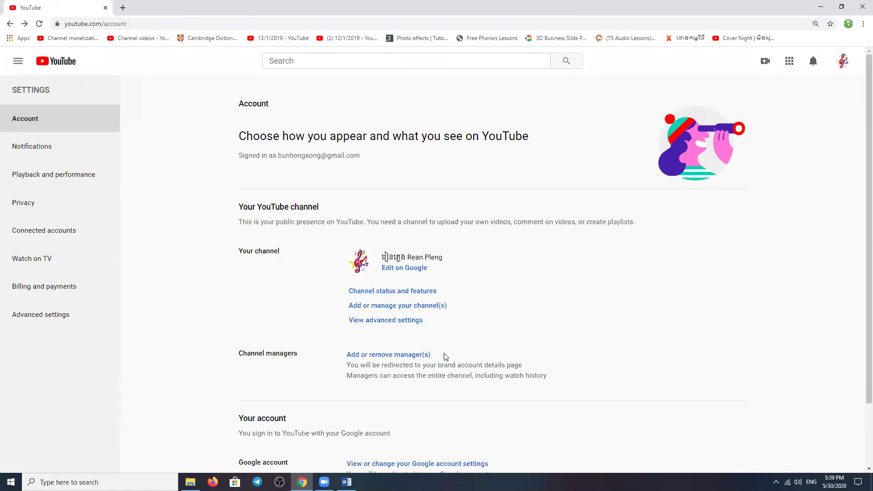
# - View the channel managers' Brand Account details, the permissions sign-in check and the list of signed-in Google accounts
pyautogui.scroll(-1, 444, 356)
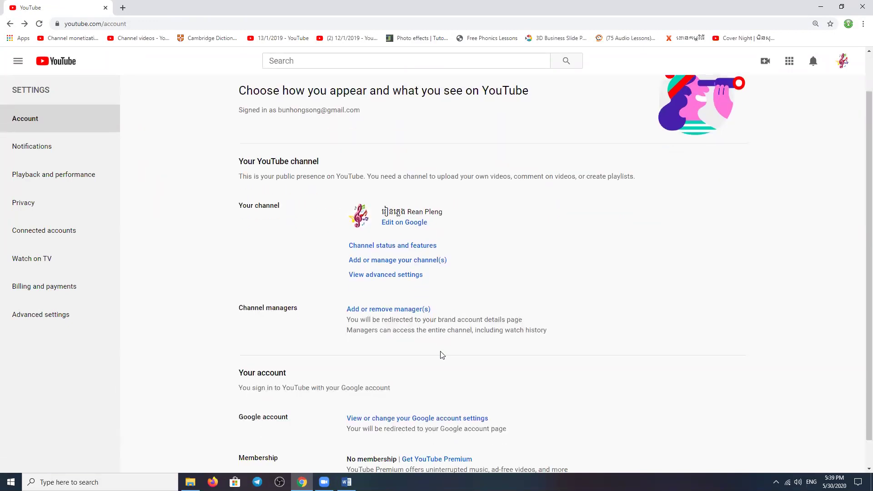
pyautogui.click(387, 309)
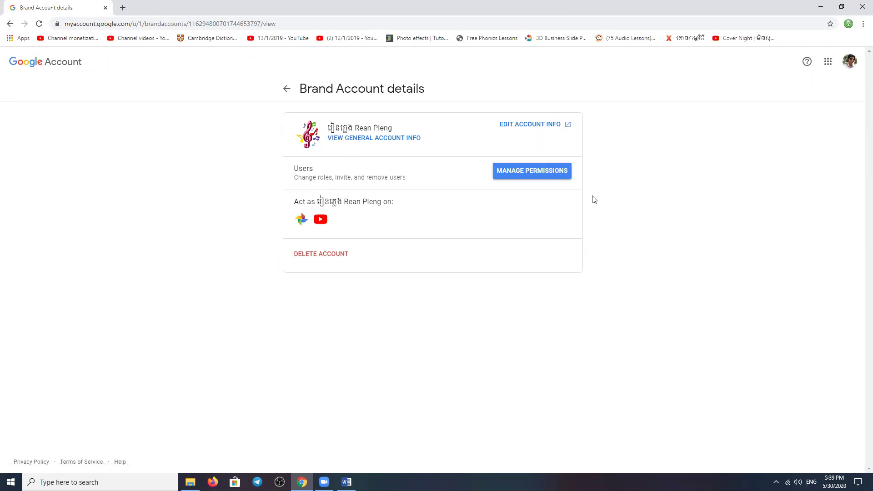
pyautogui.click(518, 172)
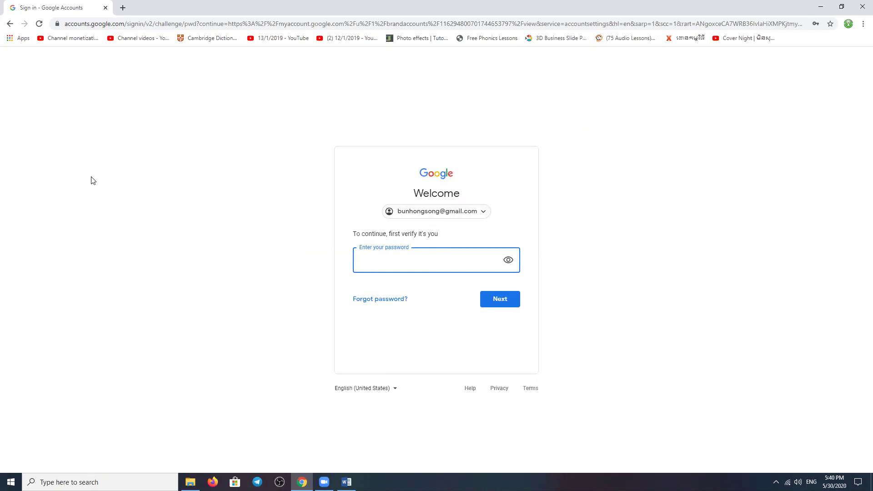
pyautogui.click(10, 24)
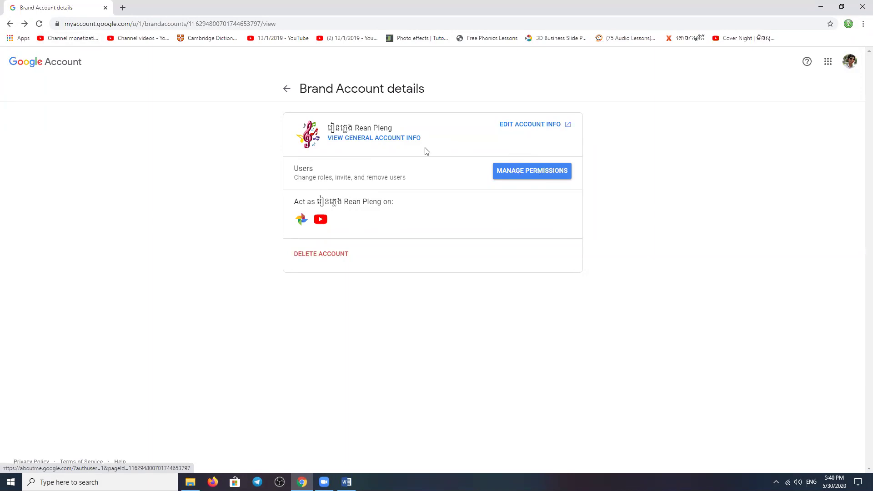
pyautogui.click(852, 64)
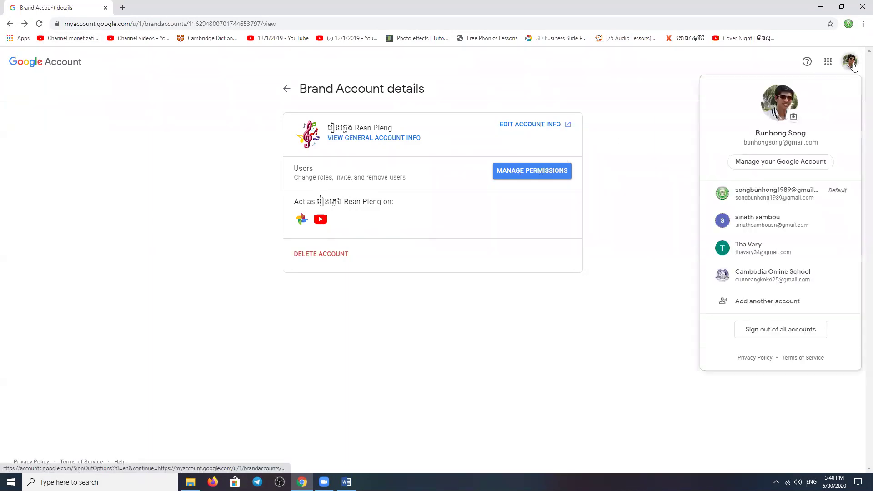
pyautogui.click(452, 256)
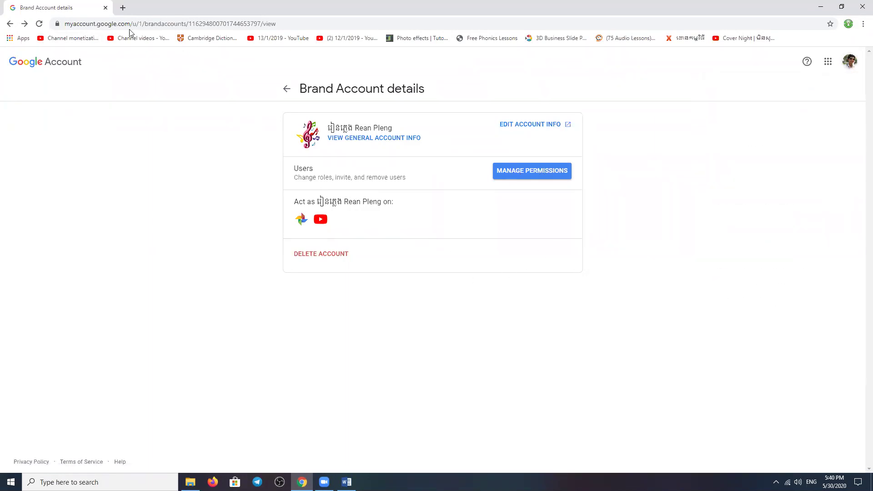
# - Open the YouTube home page and go to the account settings
pyautogui.click(123, 7)
pyautogui.click(174, 21)
pyautogui.write('y')
pyautogui.press('Return')
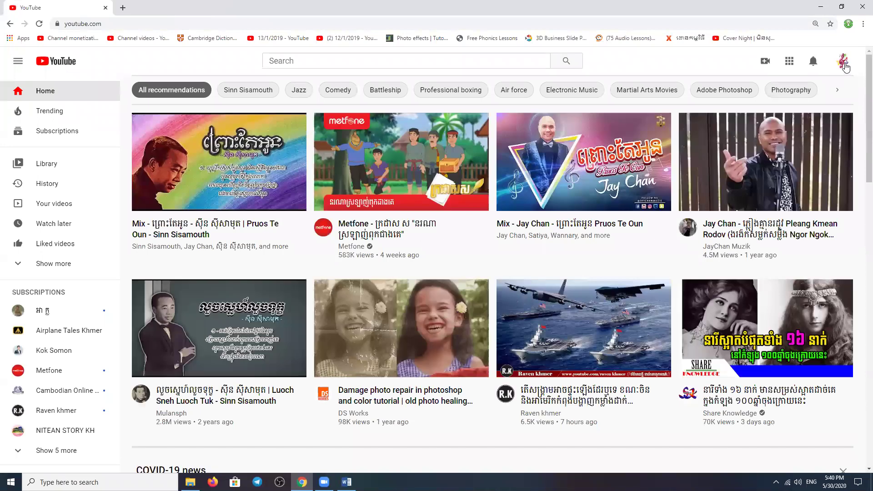
pyautogui.click(843, 60)
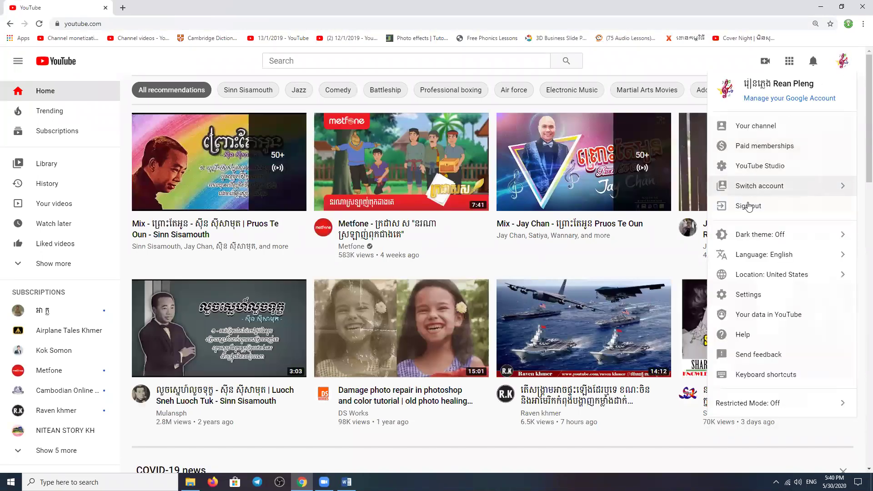
pyautogui.click(748, 295)
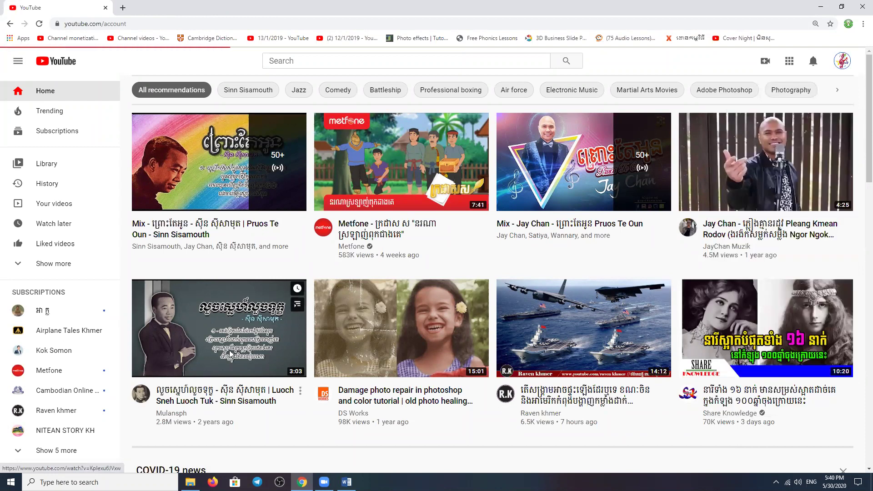
pyautogui.scroll(-2, 711, 312)
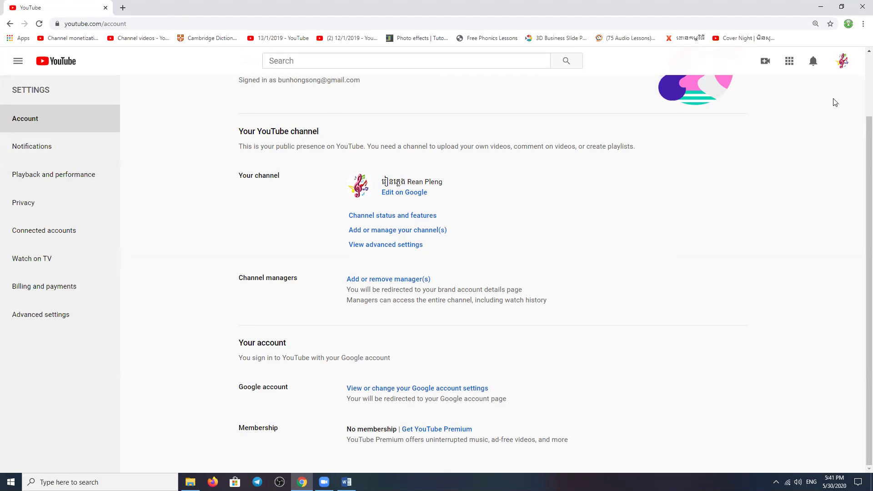
# - Review the YouTube apps list, the notifications, the account options and the main navigation guide
pyautogui.click(791, 69)
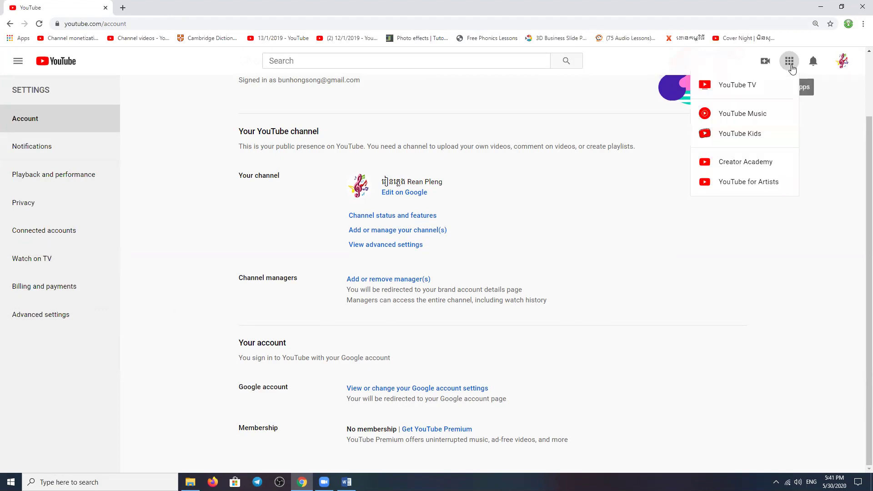
pyautogui.click(790, 62)
pyautogui.click(814, 64)
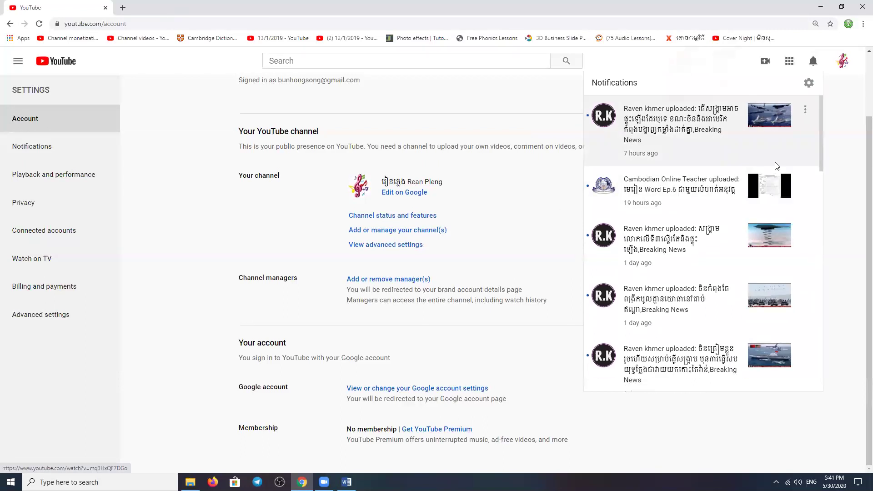
pyautogui.click(535, 190)
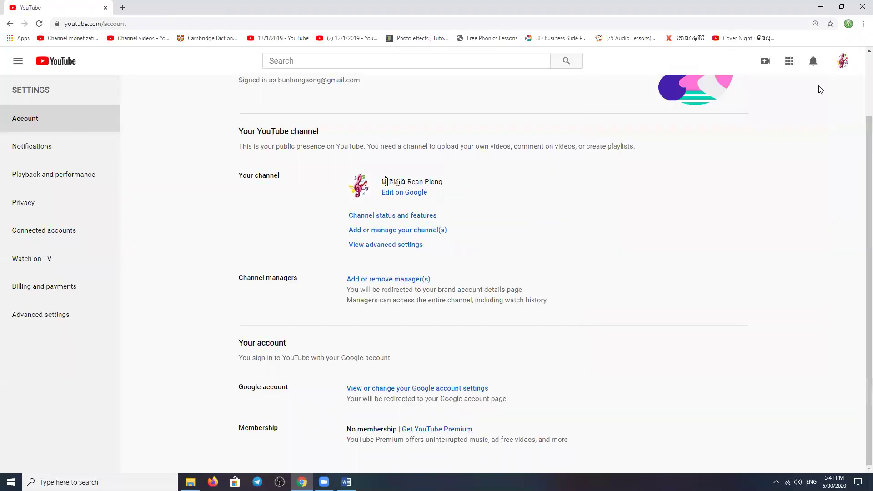
pyautogui.click(843, 62)
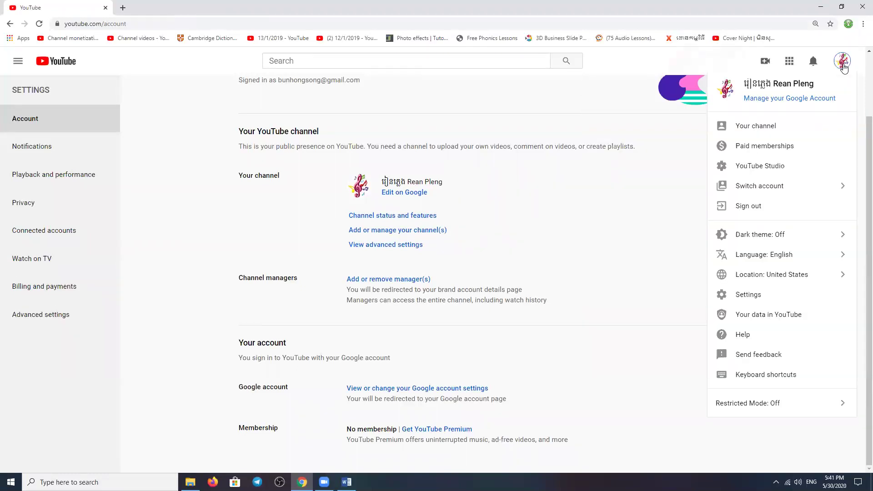
pyautogui.click(842, 62)
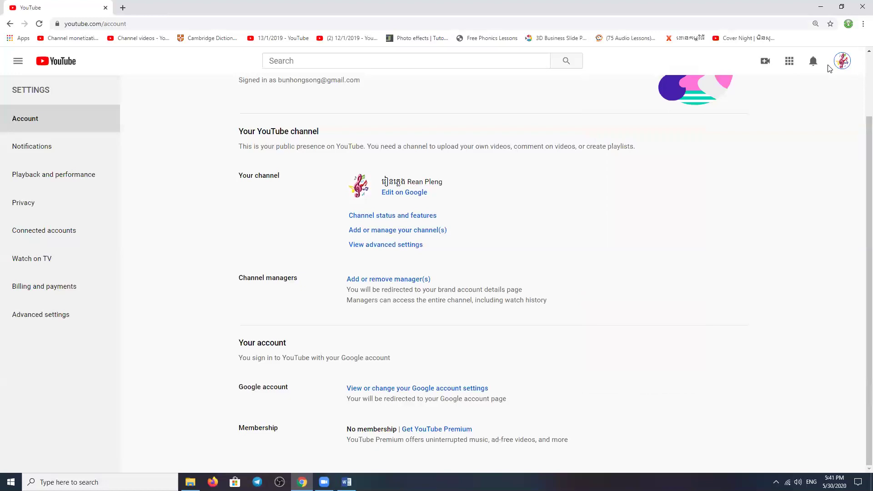
pyautogui.click(18, 62)
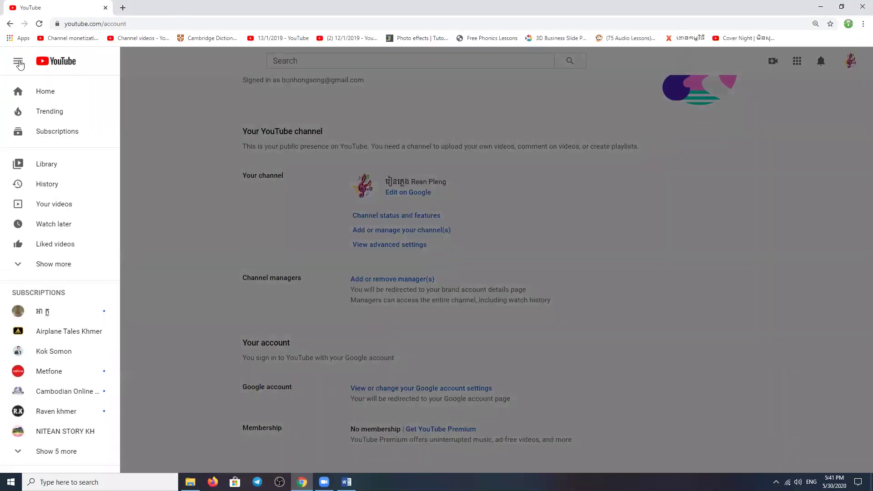
pyautogui.click(18, 63)
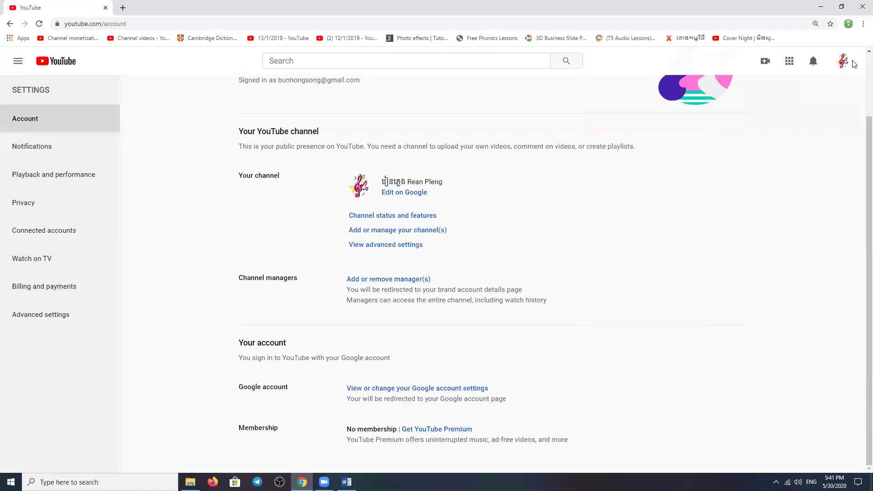
pyautogui.scroll(2, 803, 168)
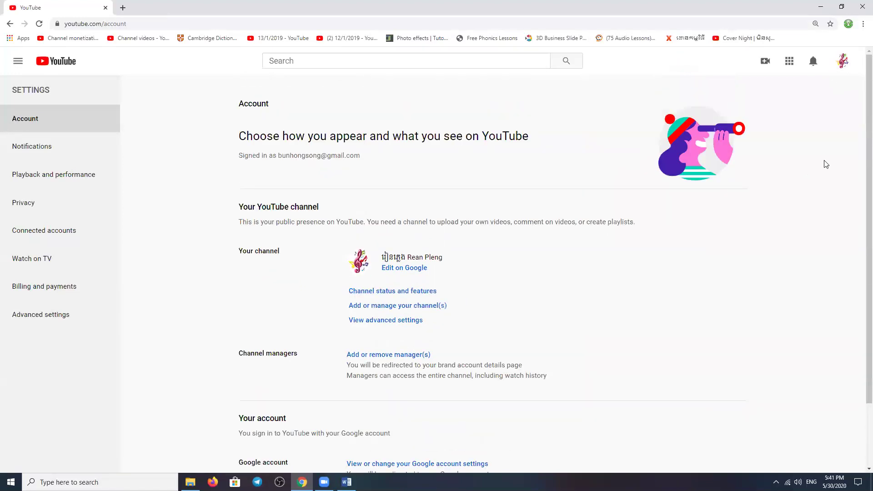
# - View the options for uploading a video or going live, and look over the account options again
pyautogui.click(765, 62)
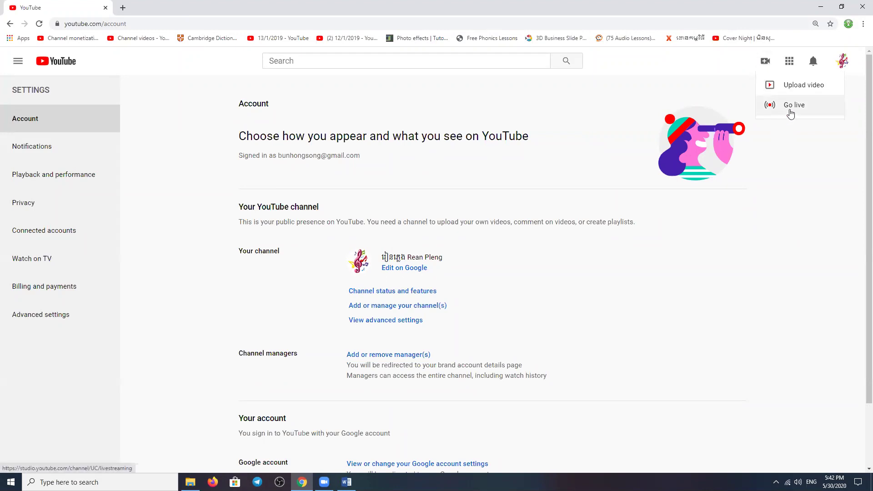
pyautogui.click(813, 209)
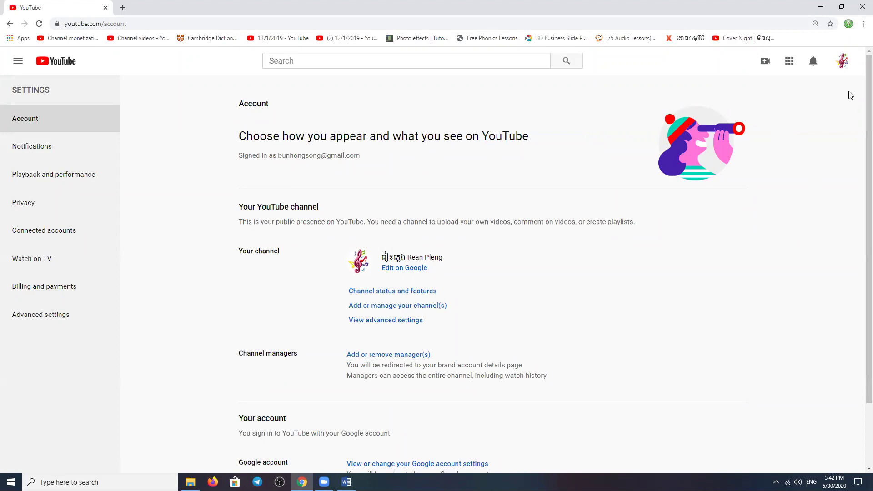
pyautogui.click(842, 68)
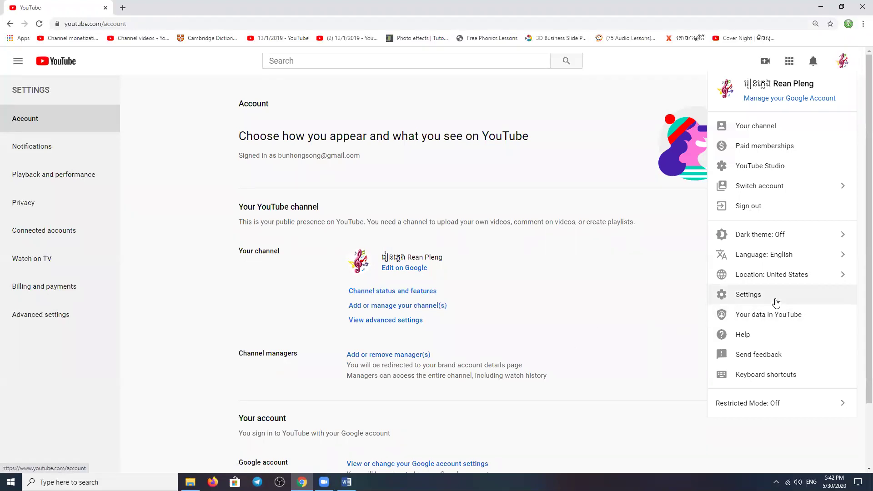
pyautogui.click(612, 291)
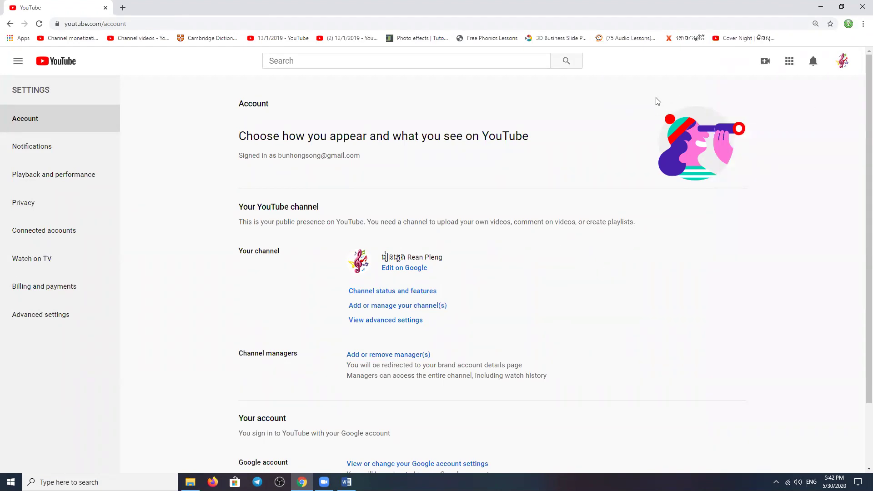
# - Open your channel page and look through its home section and the full list of uploaded videos
pyautogui.click(841, 62)
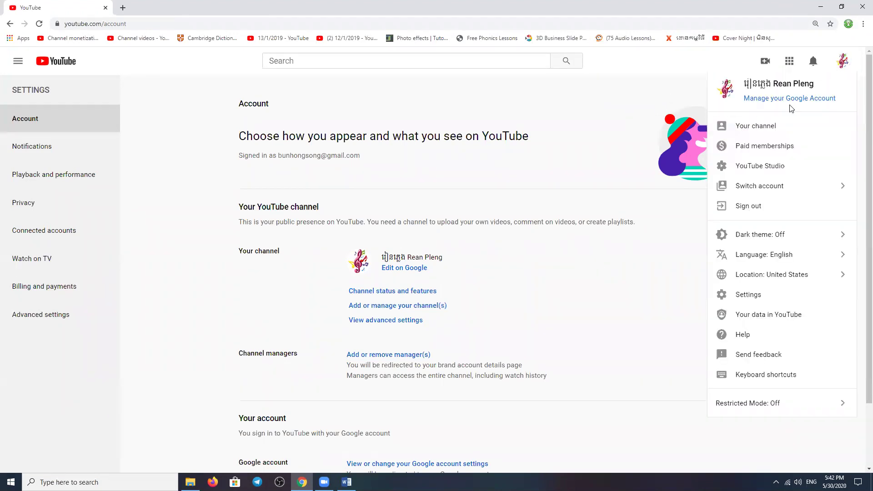
pyautogui.click(789, 130)
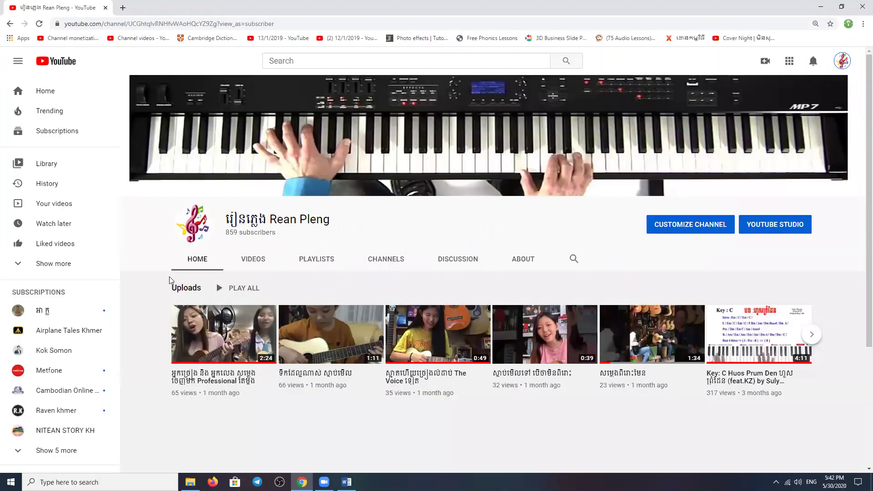
pyautogui.scroll(-3, 684, 226)
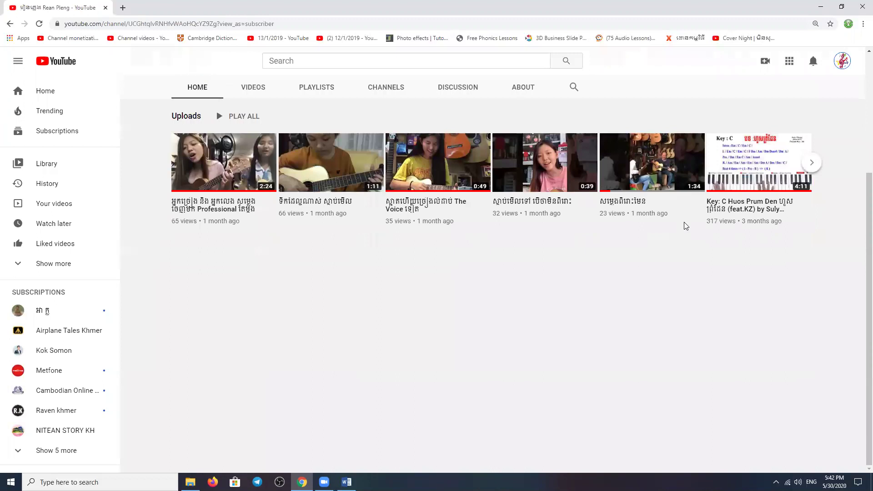
pyautogui.scroll(3, 684, 225)
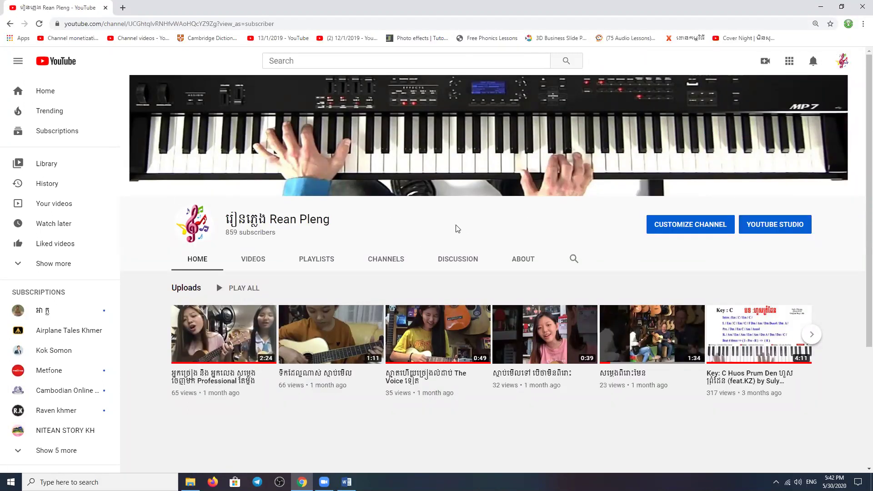
pyautogui.click(252, 259)
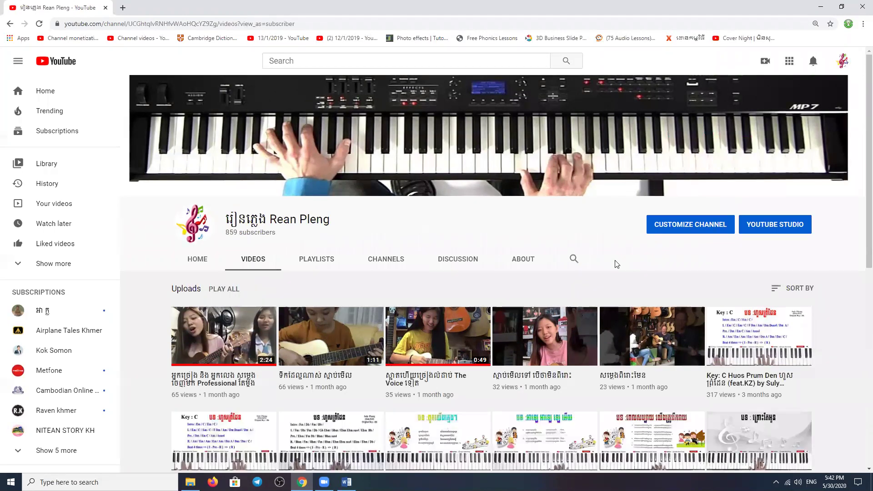
pyautogui.scroll(-6, 617, 264)
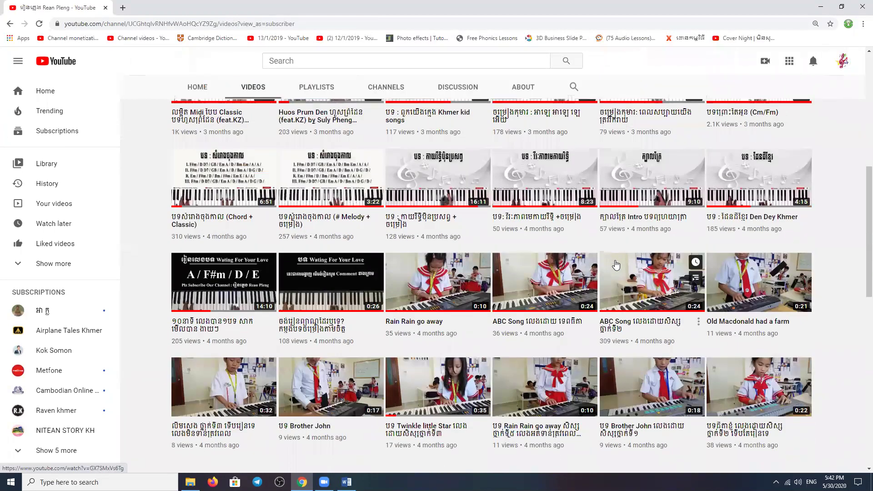
pyautogui.scroll(6, 616, 264)
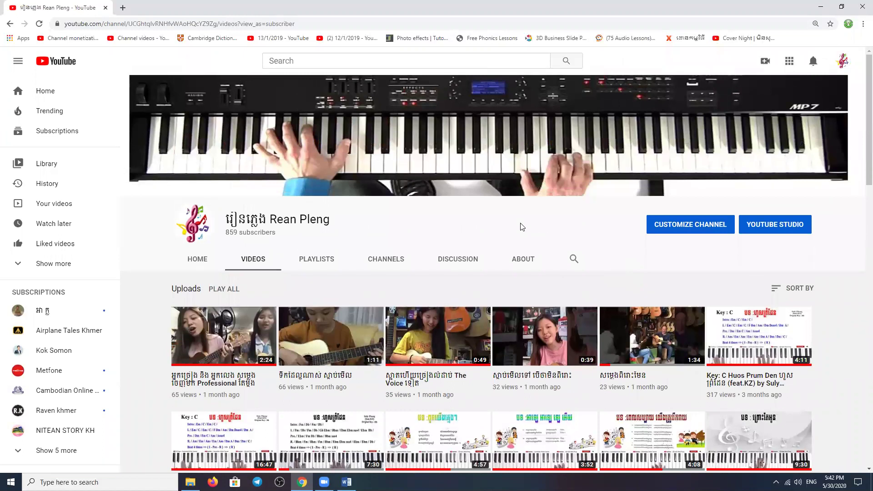